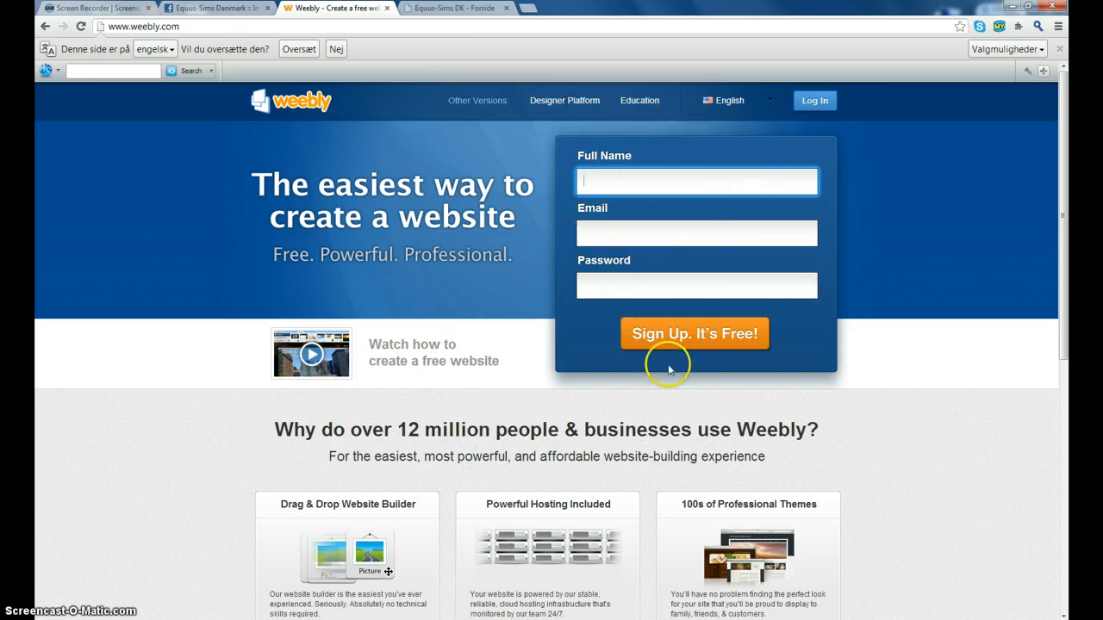
- Log in to the Weebly account with the account email and password
left_click(813, 100)
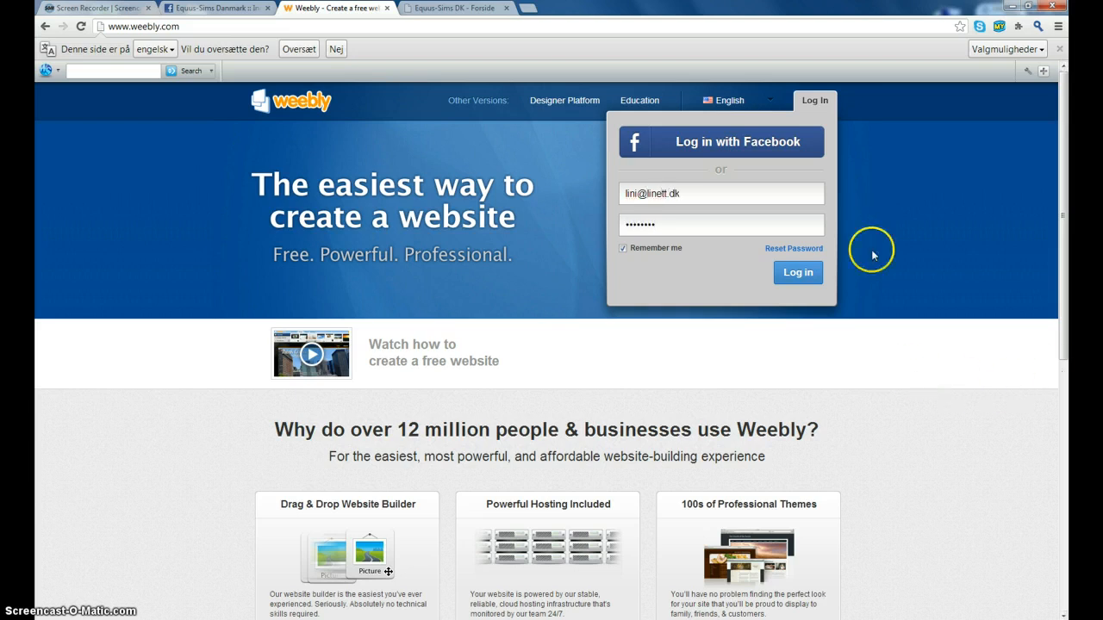
left_click(798, 274)
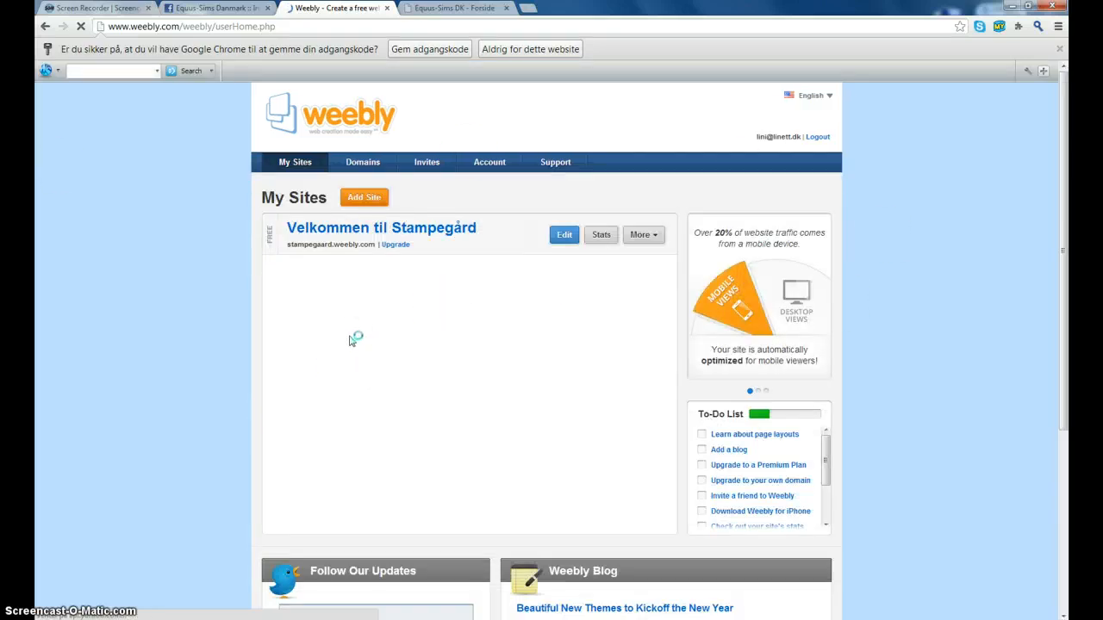
- Add a new site titled 'test' with site type Personal and continue to the address step
left_click(380, 199)
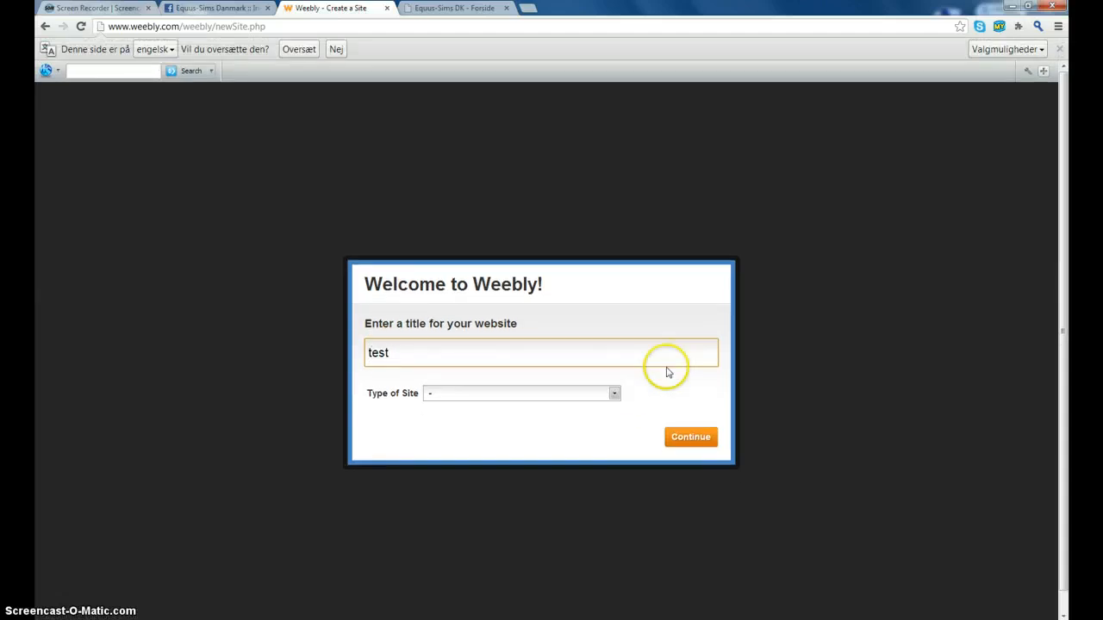
left_click(483, 395)
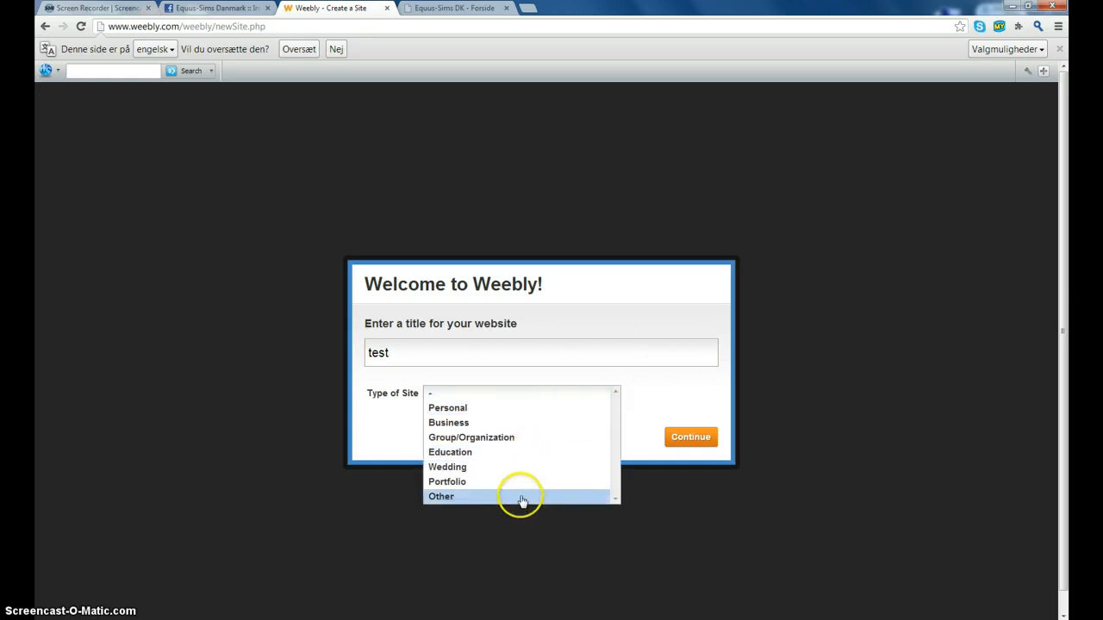
left_click(521, 408)
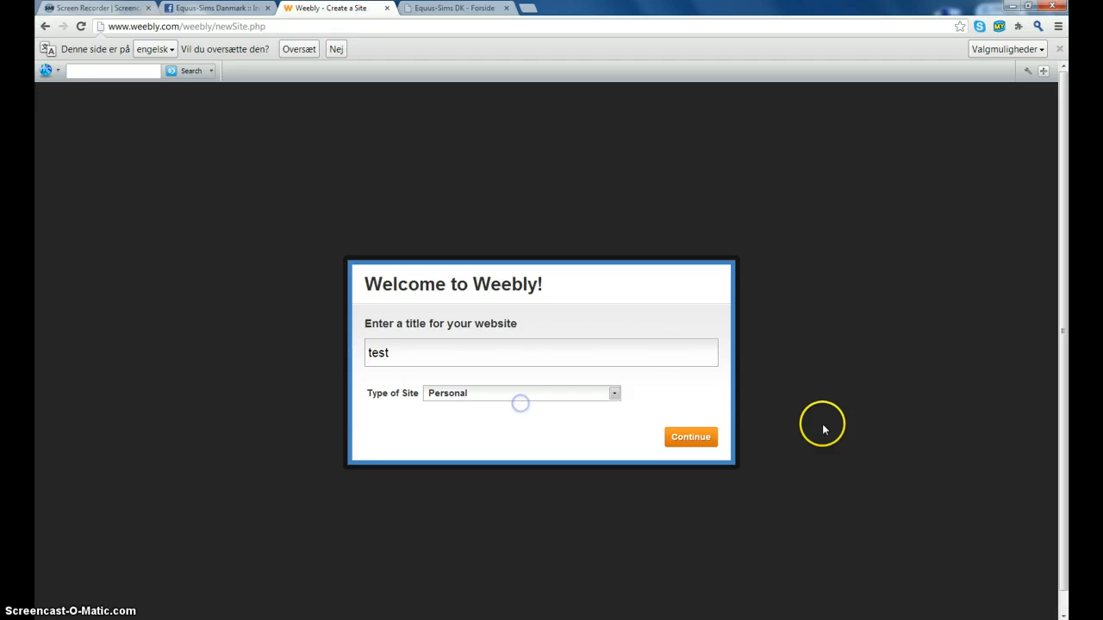
left_click(685, 438)
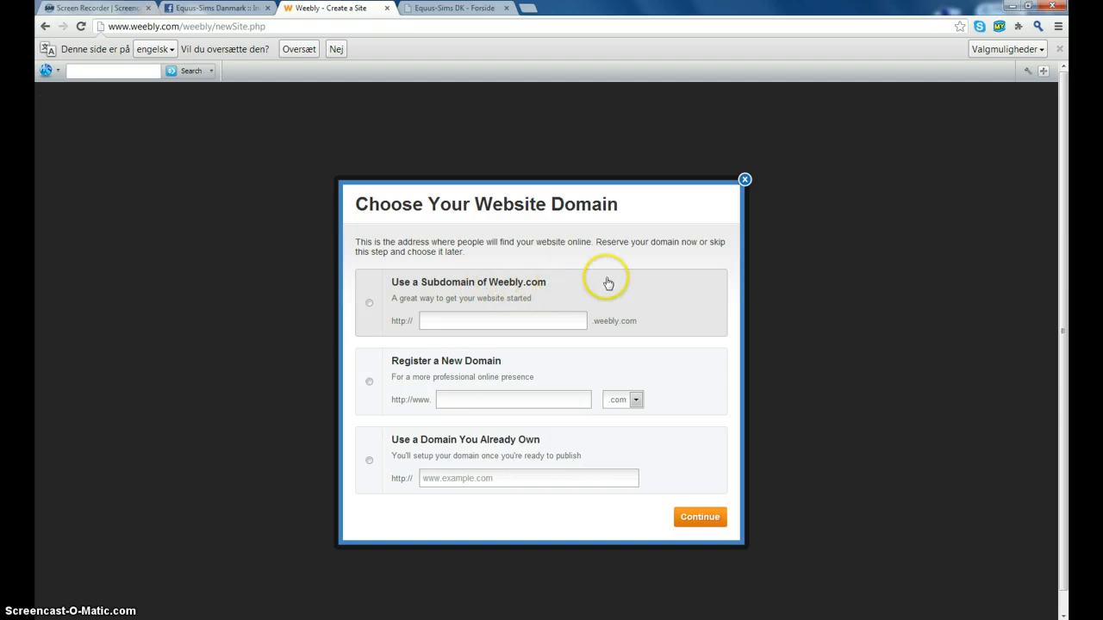
- Choose a free Weebly.com subdomain instead of registering a .com domain, and continue
left_click(368, 306)
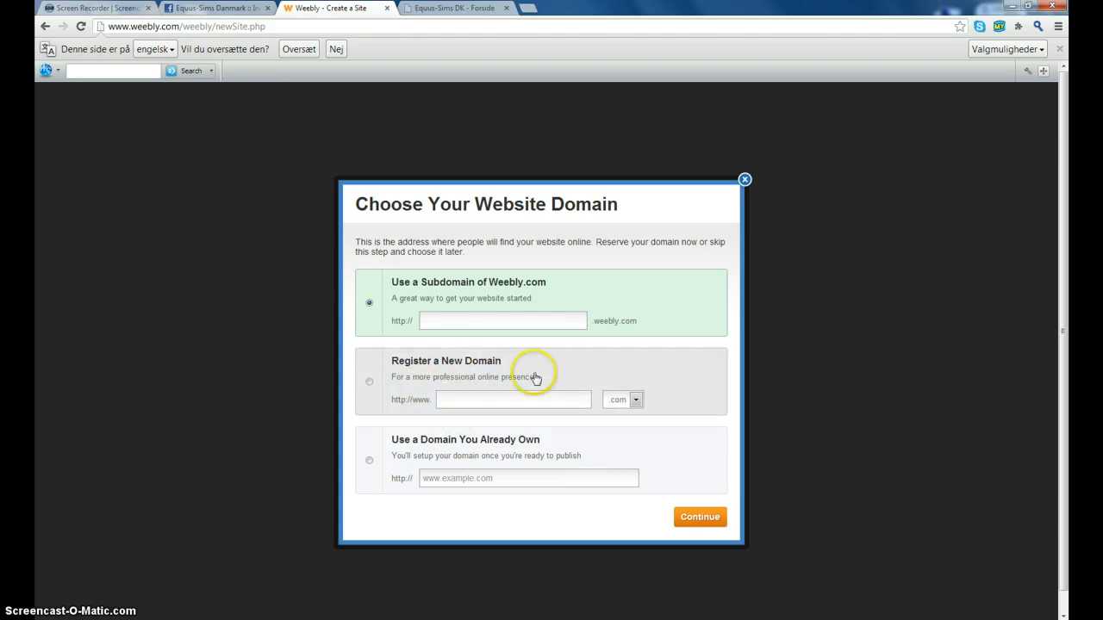
left_click(625, 400)
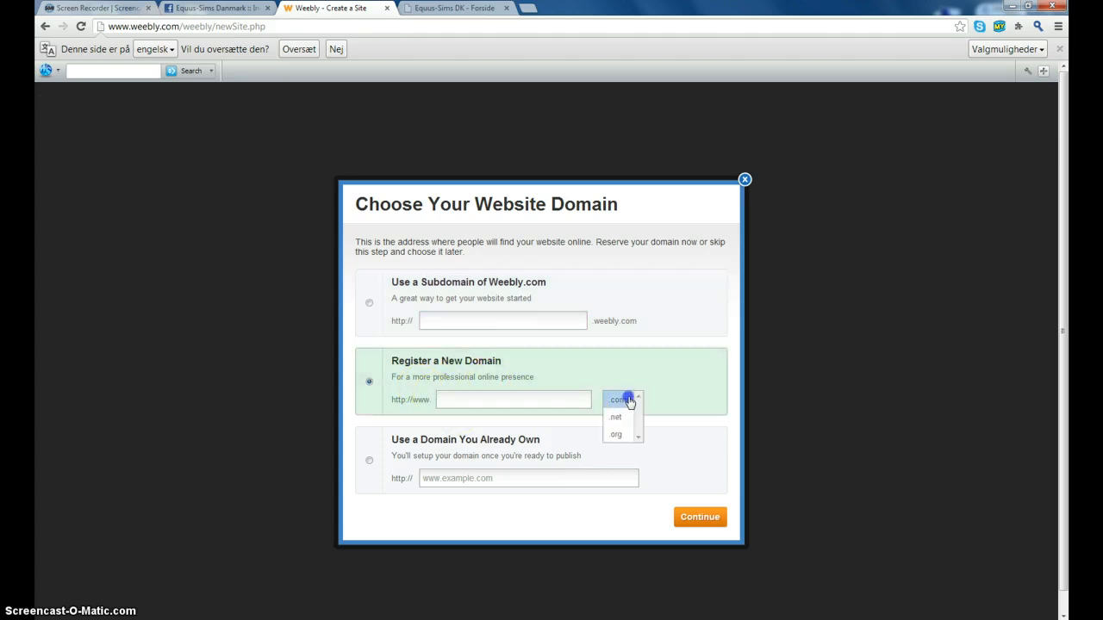
left_click(625, 400)
left_click(371, 316)
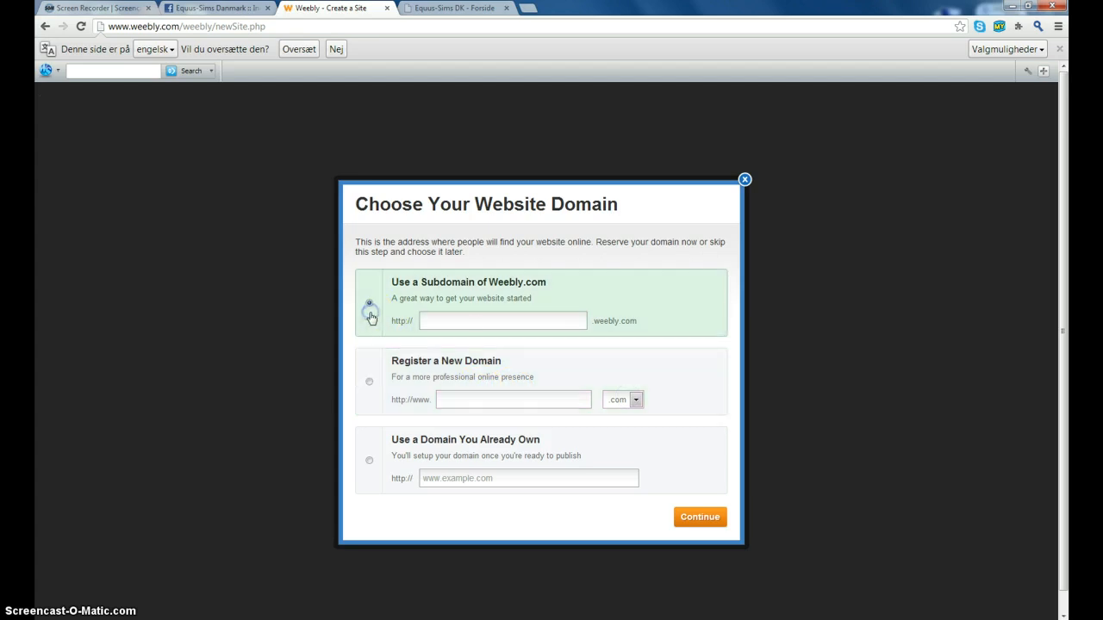
left_click(706, 520)
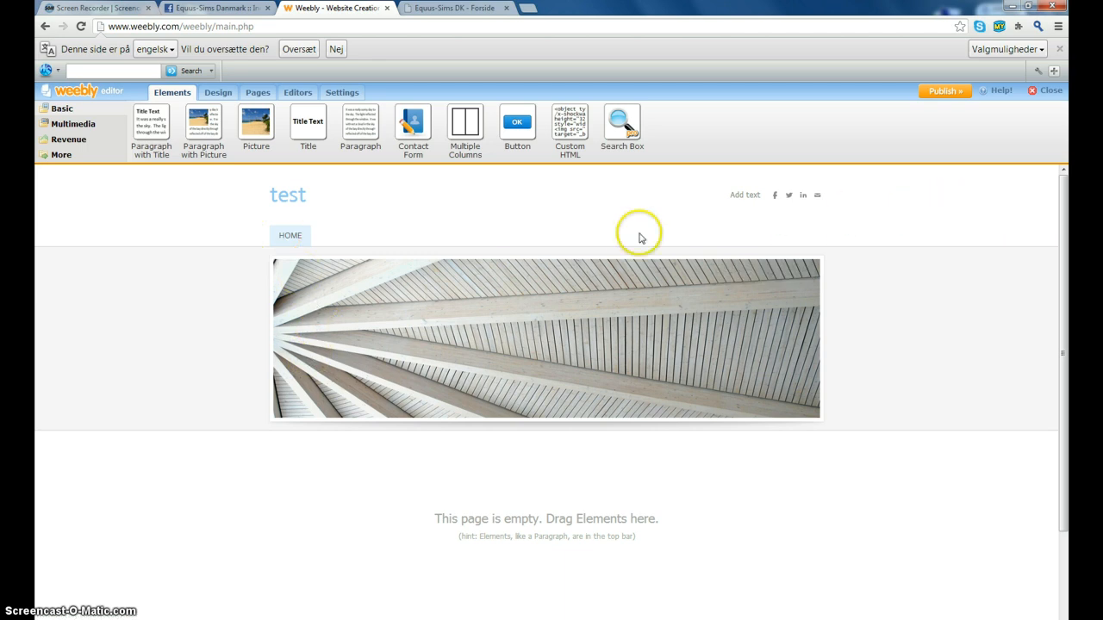
- Glance at the multimedia elements, then try the dark theme with pink blossoms
left_click(58, 124)
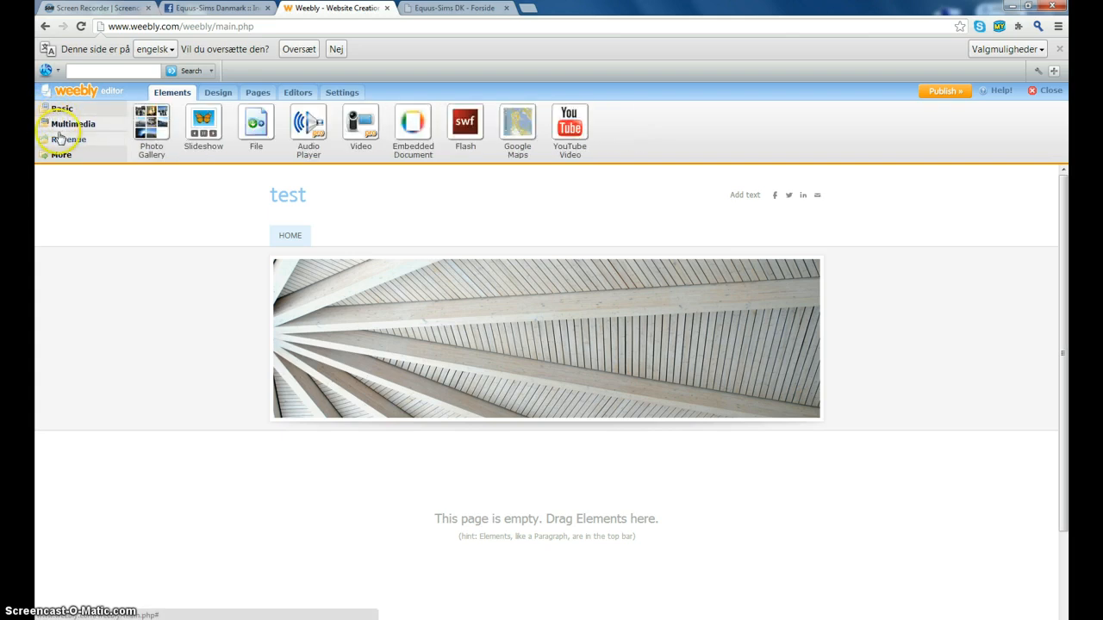
left_click(59, 110)
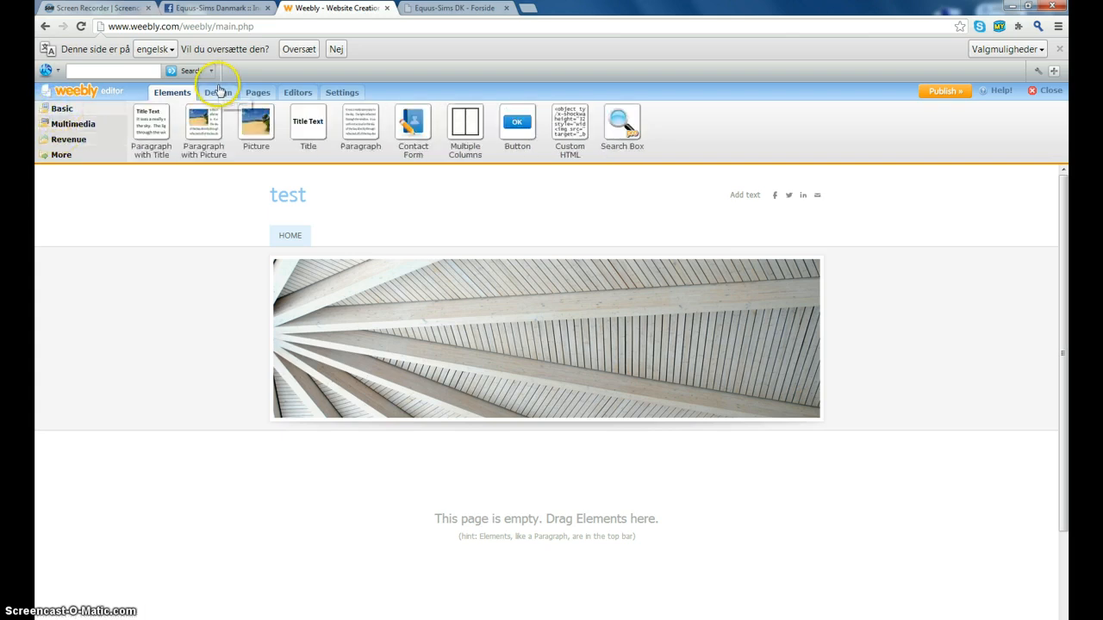
left_click(219, 93)
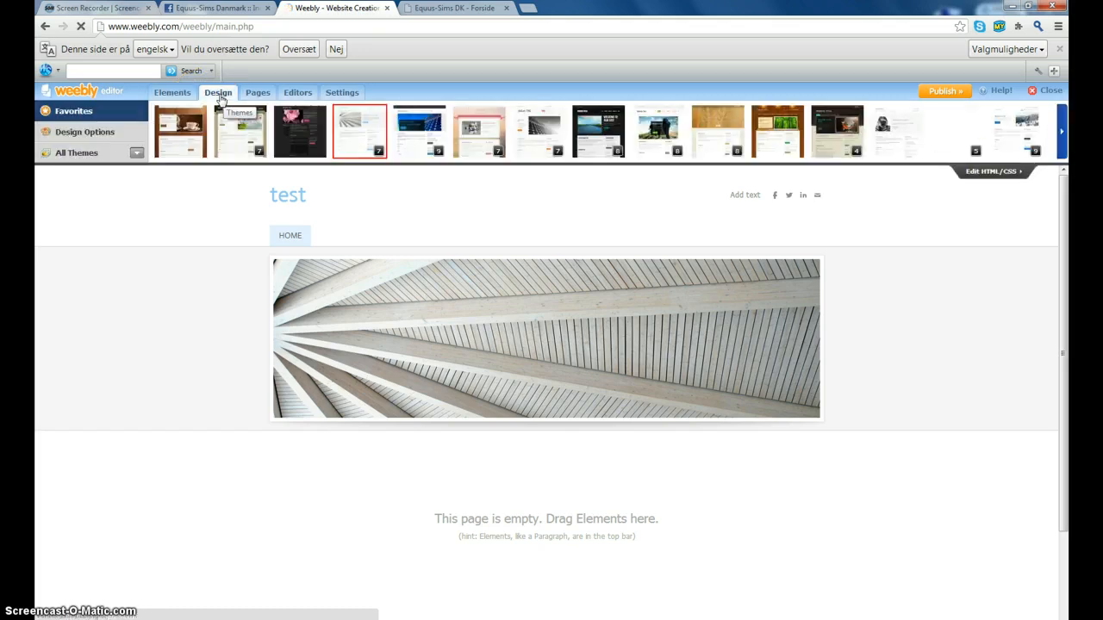
left_click(305, 124)
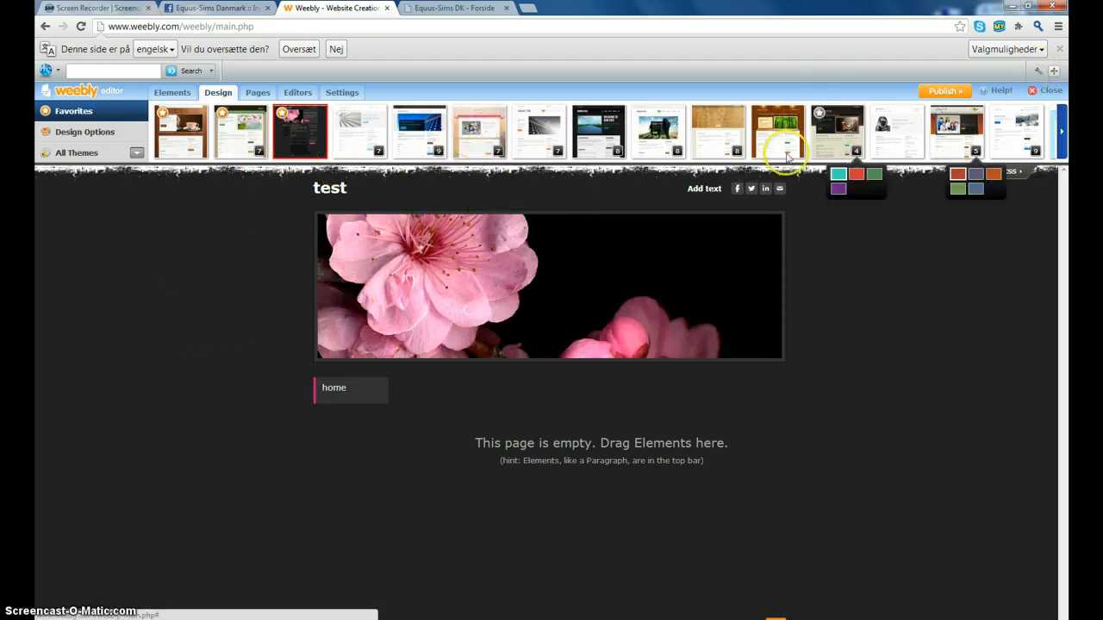
- Page further through the theme strip and apply the pink watercolour tree theme
left_click(1063, 134)
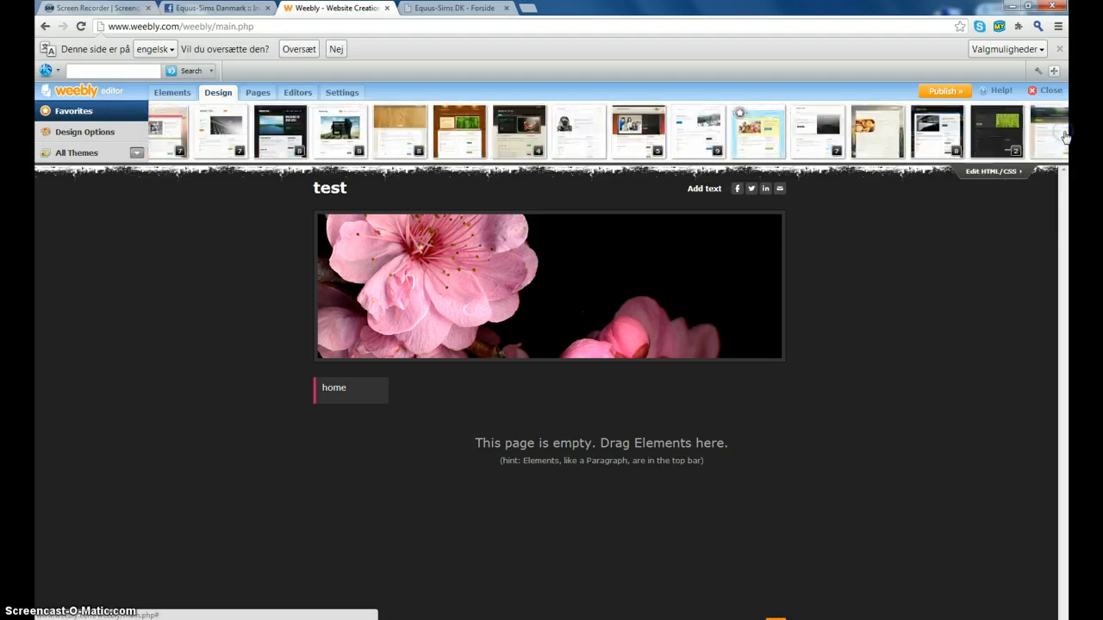
left_click(1063, 134)
left_click(1065, 135)
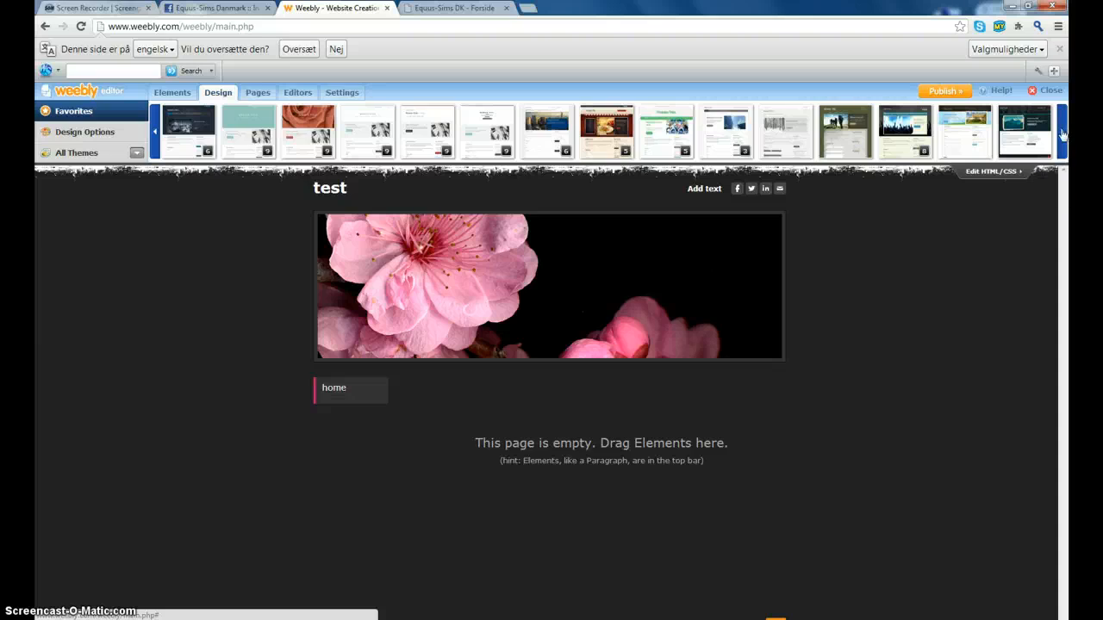
left_click(1063, 133)
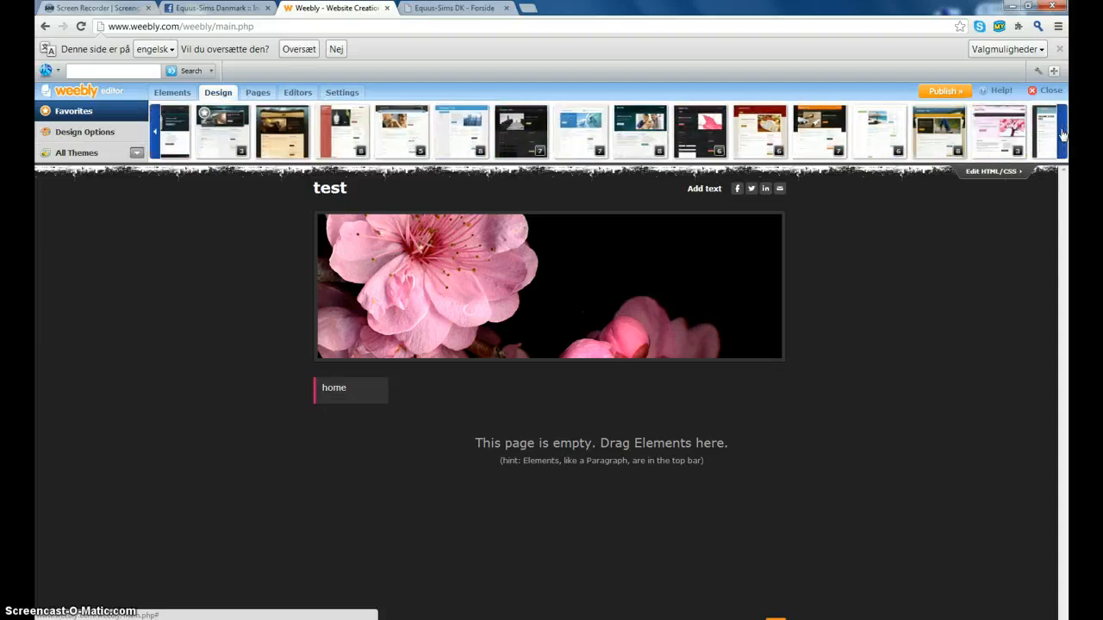
left_click(1005, 132)
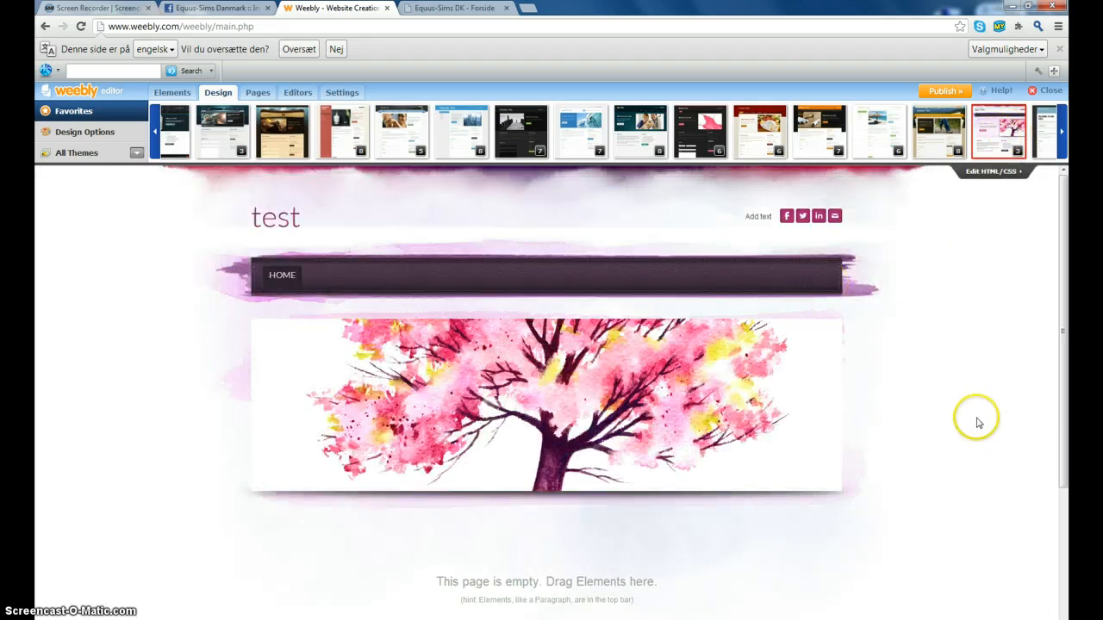
scroll(1010, 396, "down", 3)
scroll(1008, 395, "up", 2)
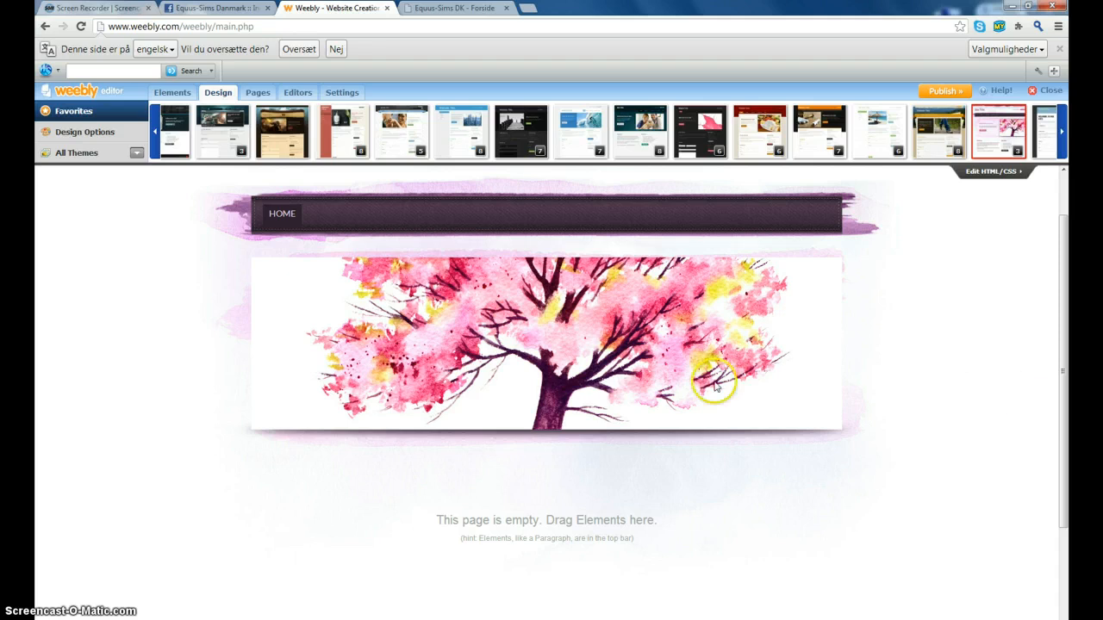
scroll(86, 400, "up", 2)
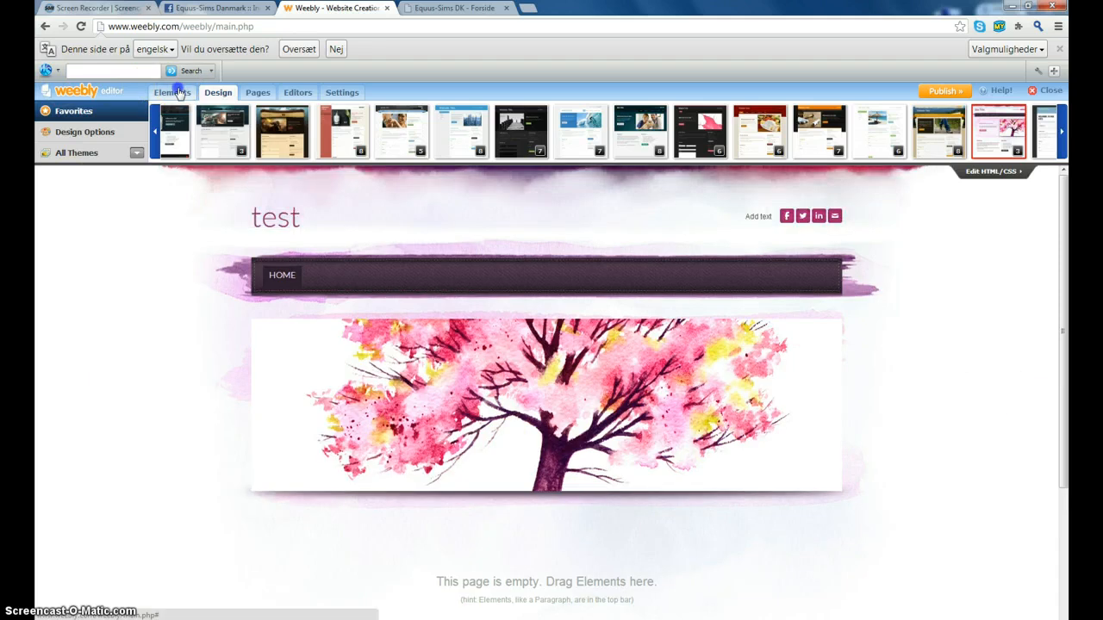
- Rename Home to 'forside', add pages 'Nyheder i stalden' and 'Om os', and save
left_click(254, 92)
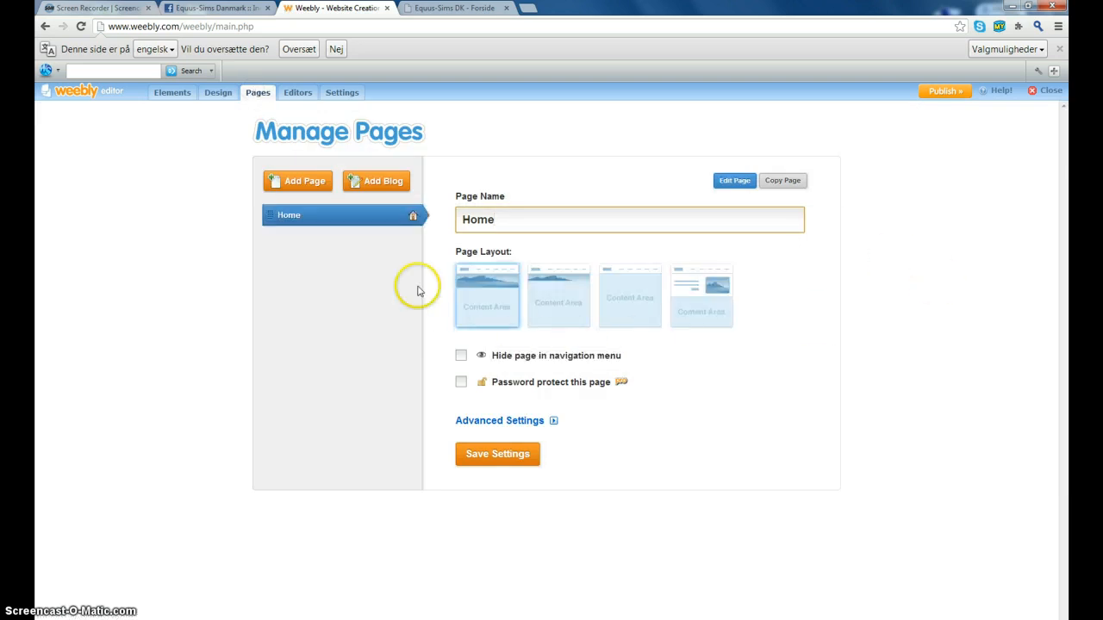
left_click(439, 241)
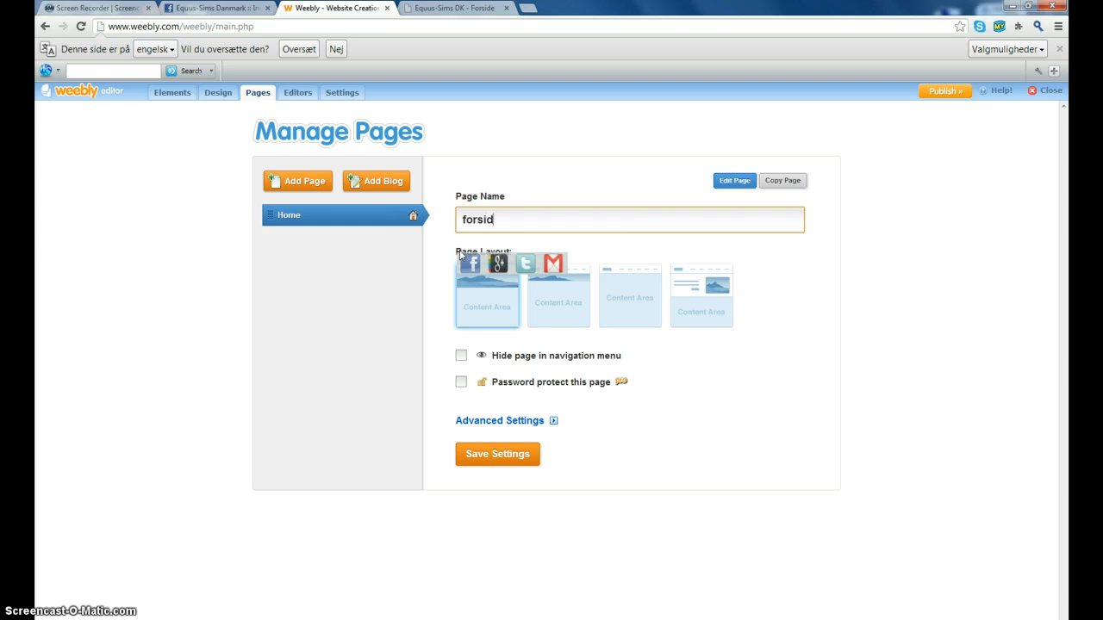
left_click(302, 182)
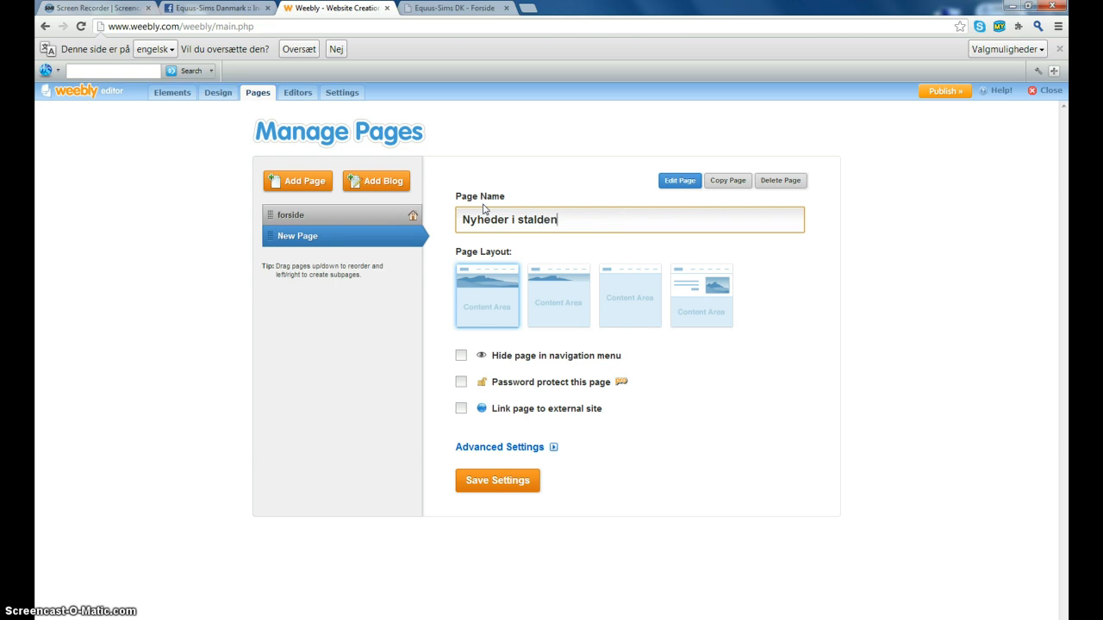
left_click(287, 178)
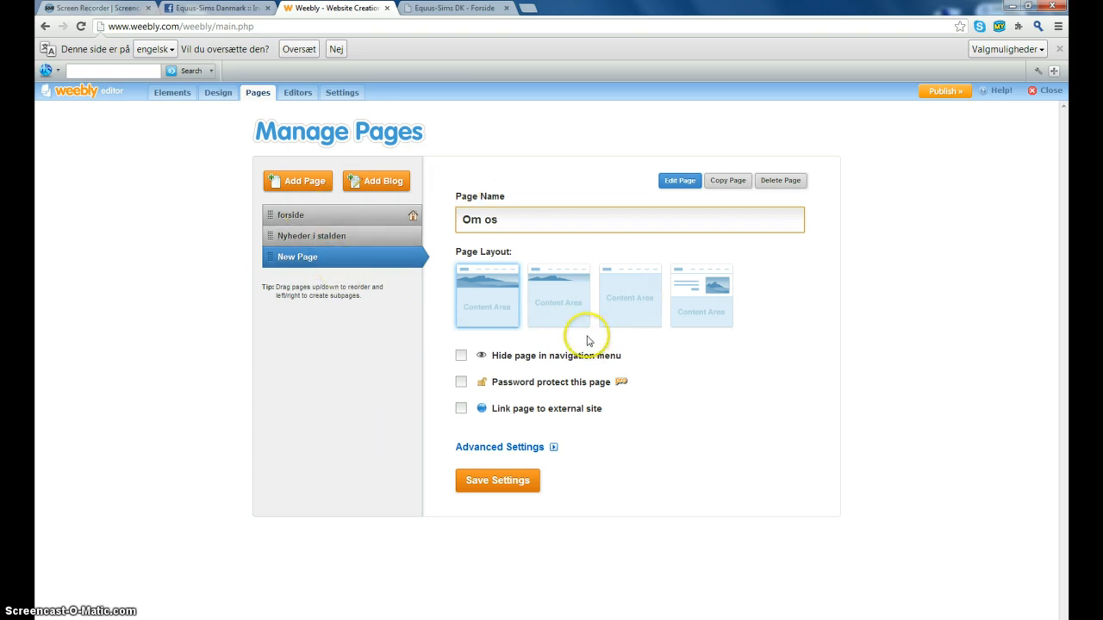
left_click(484, 492)
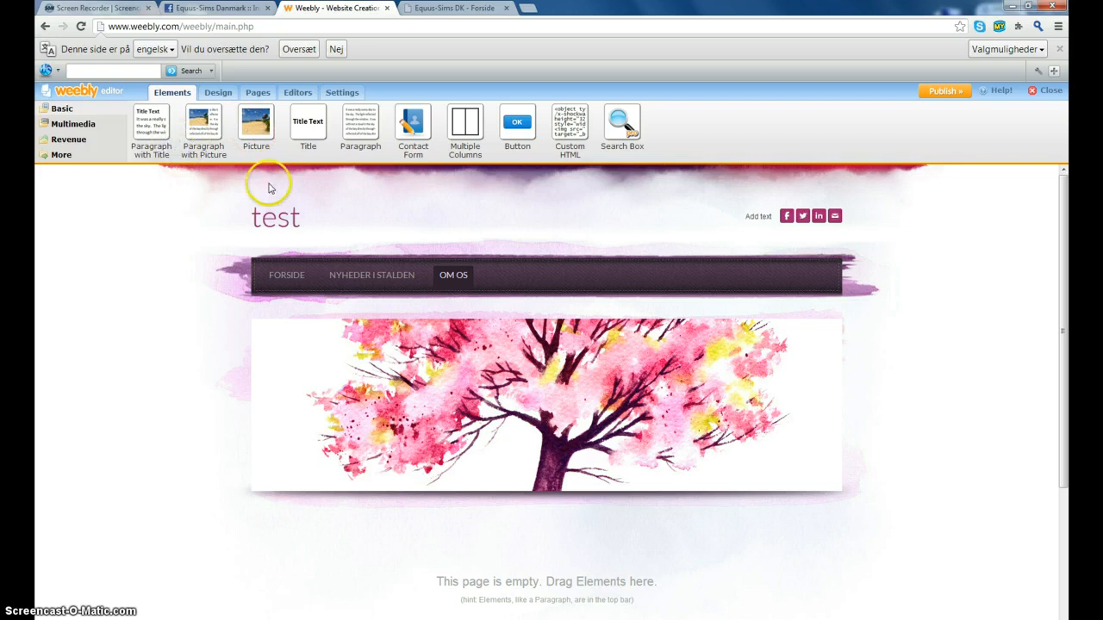
- Go to the Forside page and switch its layout to Short header
left_click(281, 275)
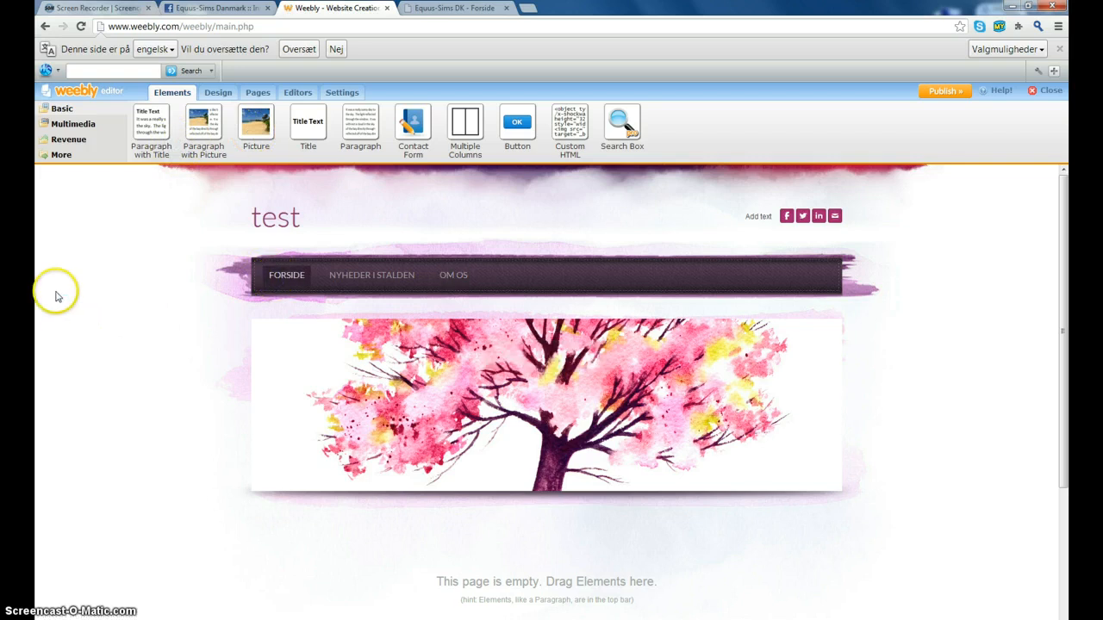
mouse_move(832, 402)
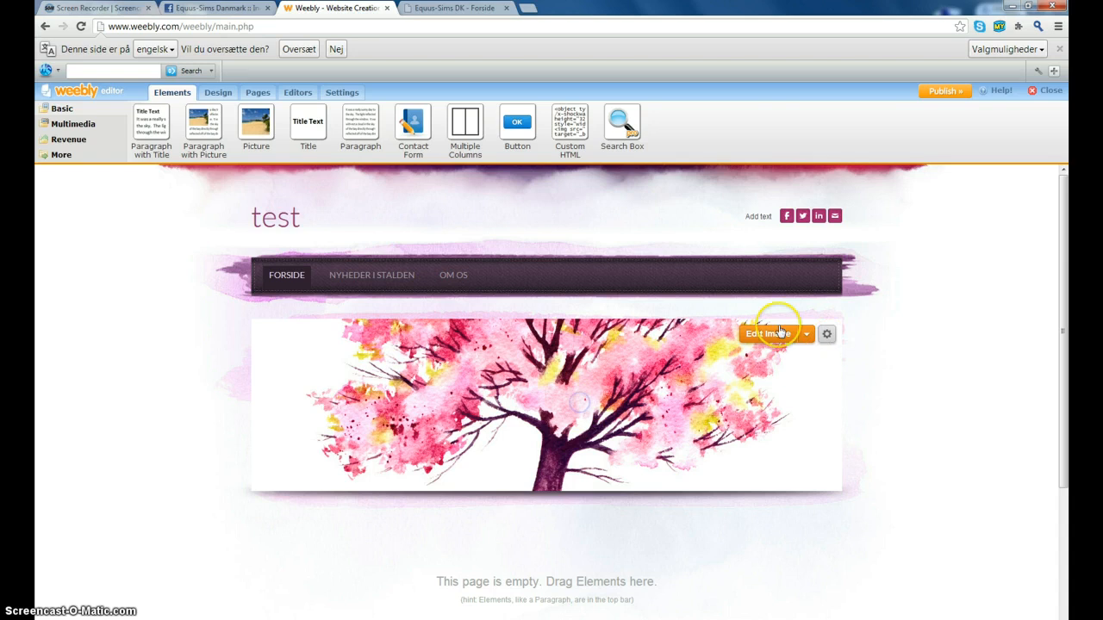
scroll(819, 372, "down", 3)
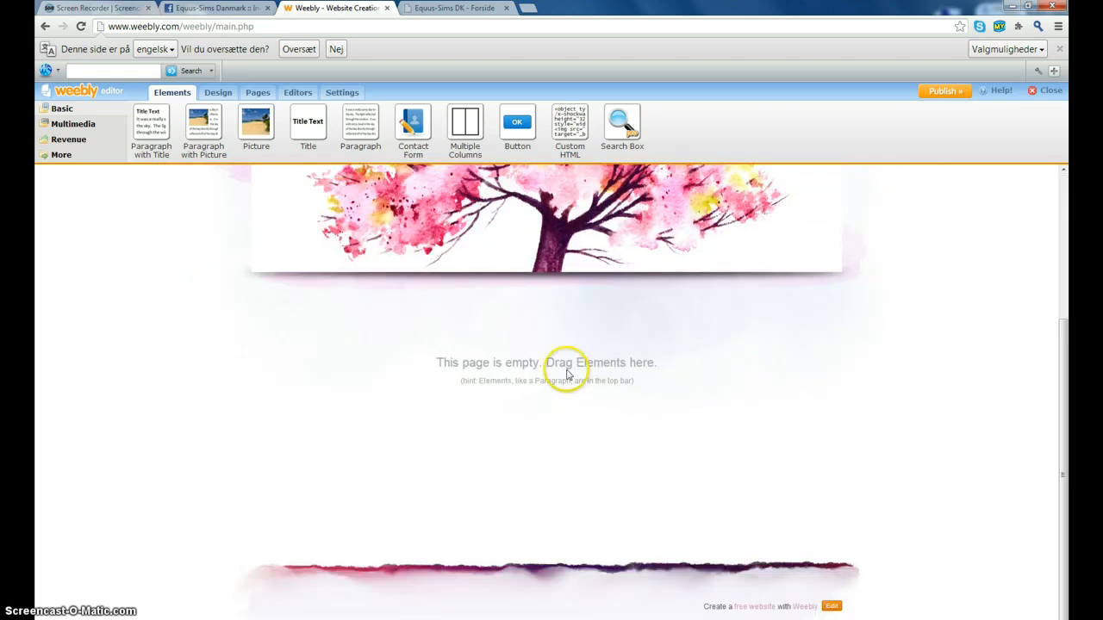
scroll(566, 372, "up", 2)
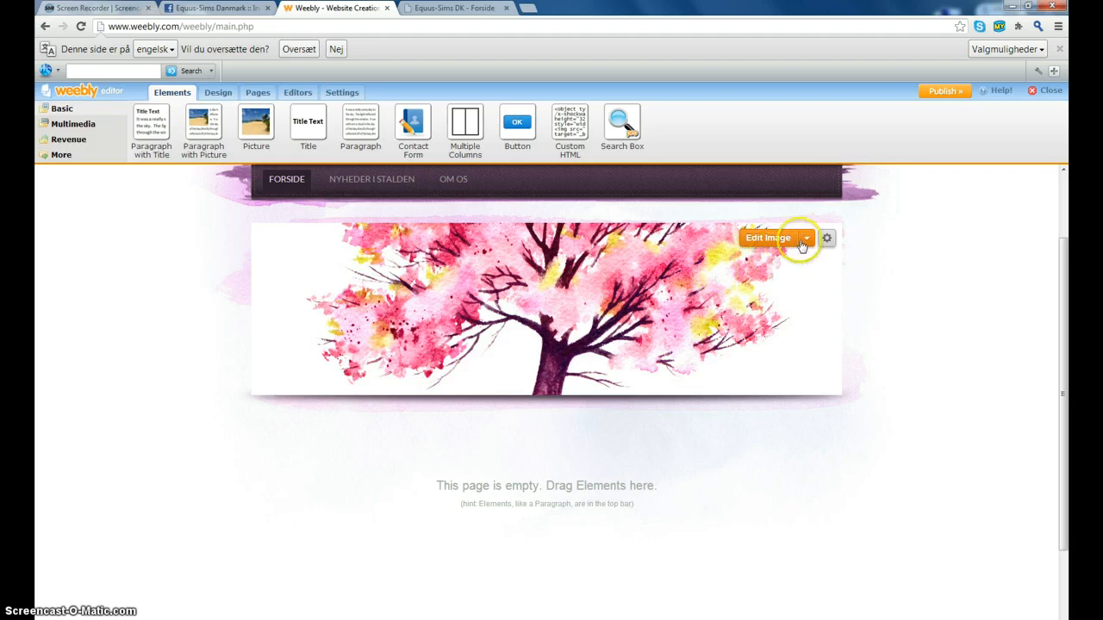
left_click(804, 239)
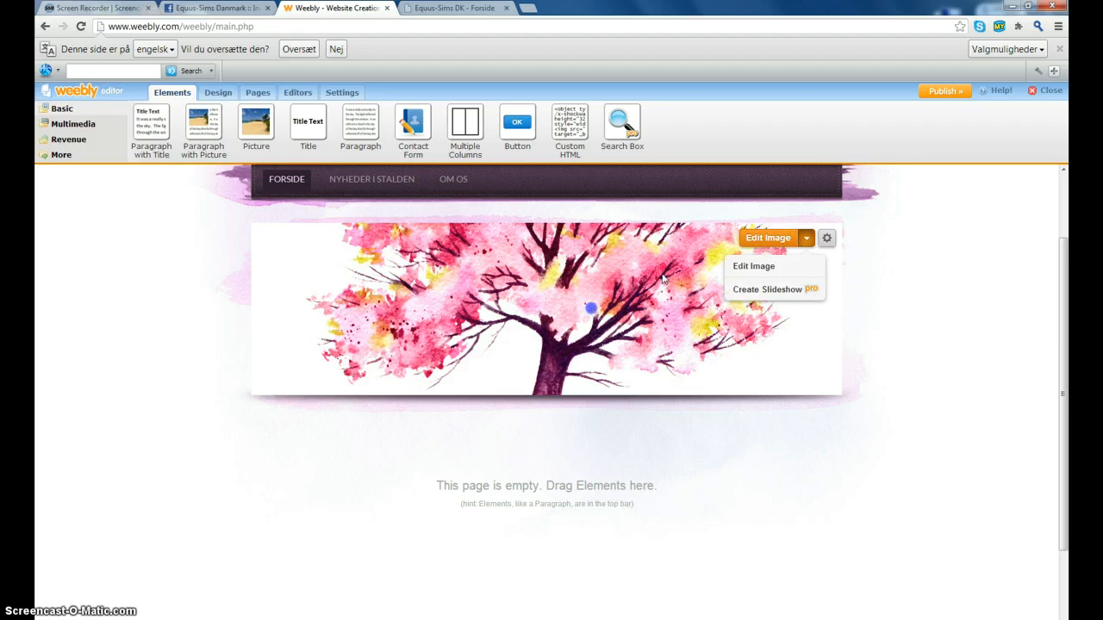
left_click(827, 238)
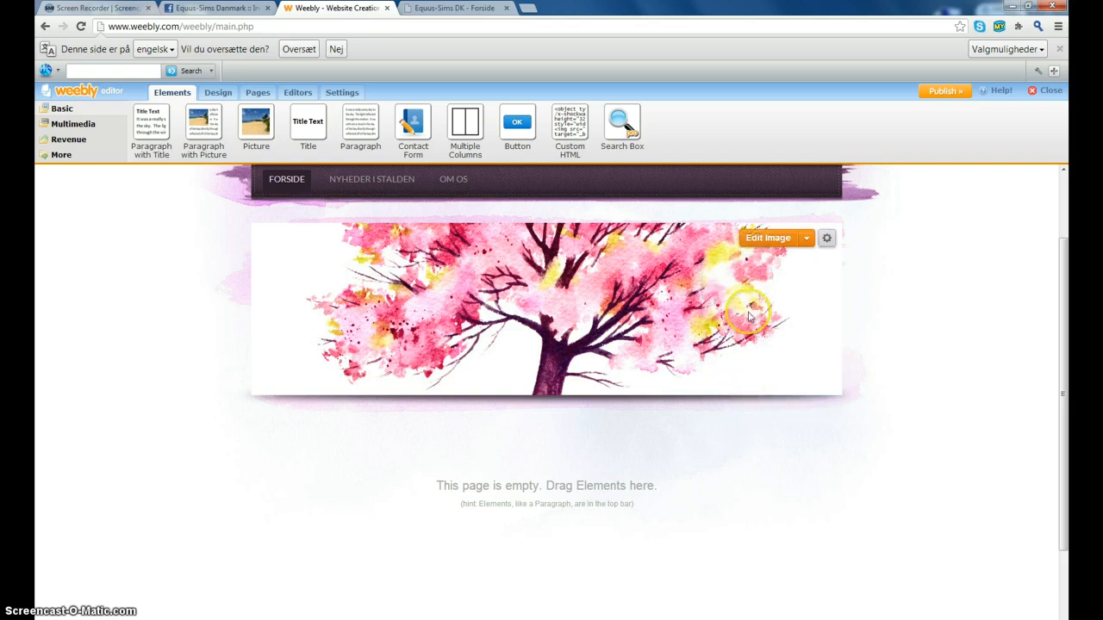
mouse_move(828, 242)
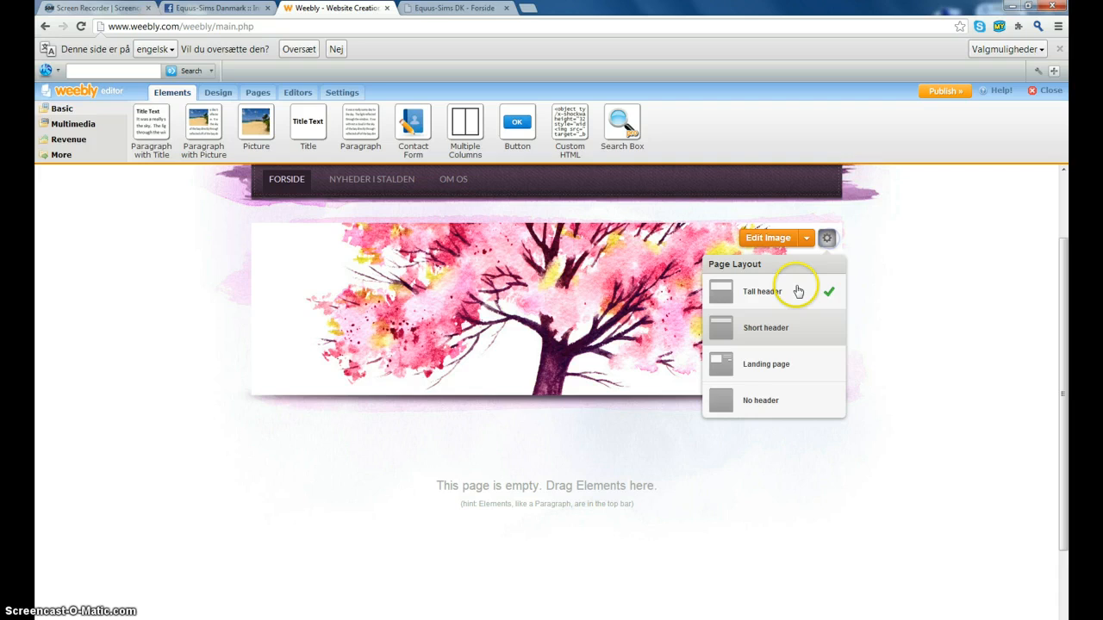
left_click(791, 335)
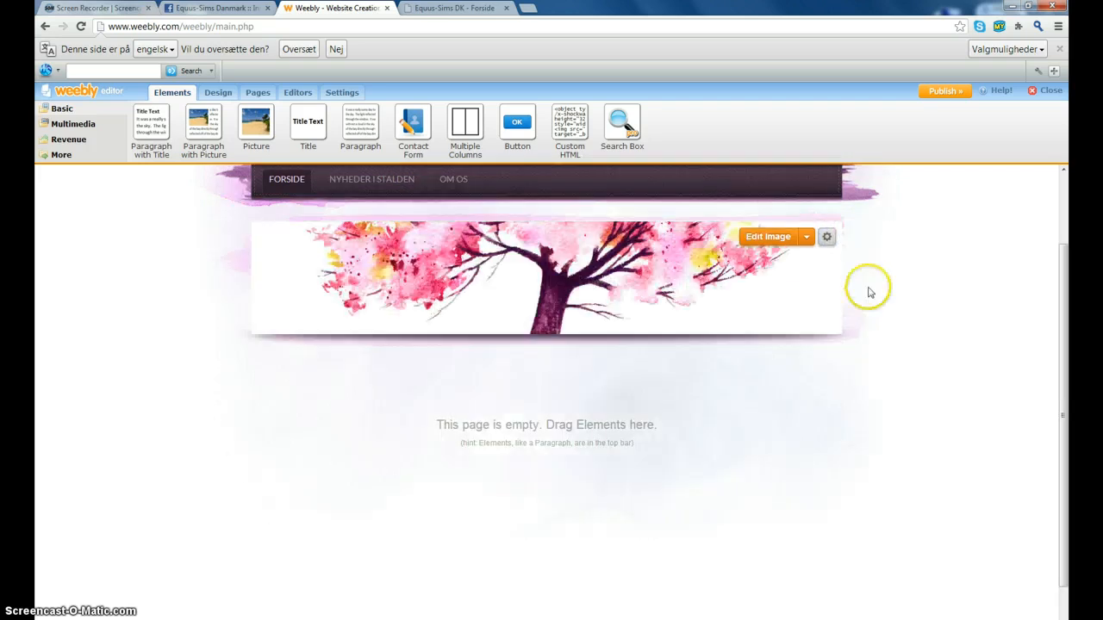
- Try the Landing page and Tall header layouts, then settle on No header
mouse_move(827, 238)
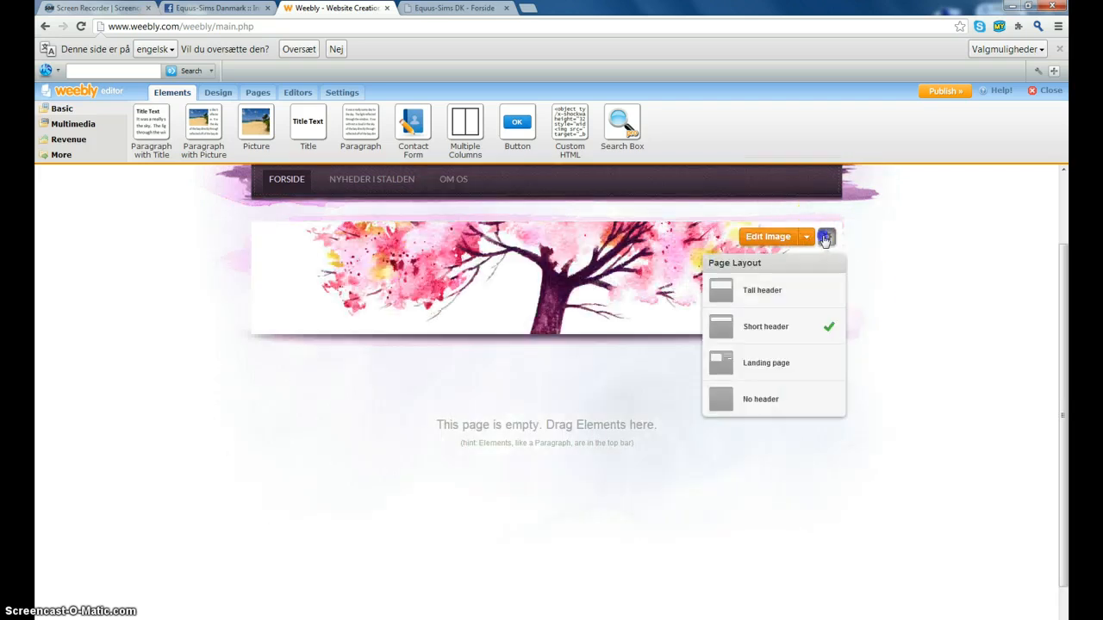
left_click(794, 363)
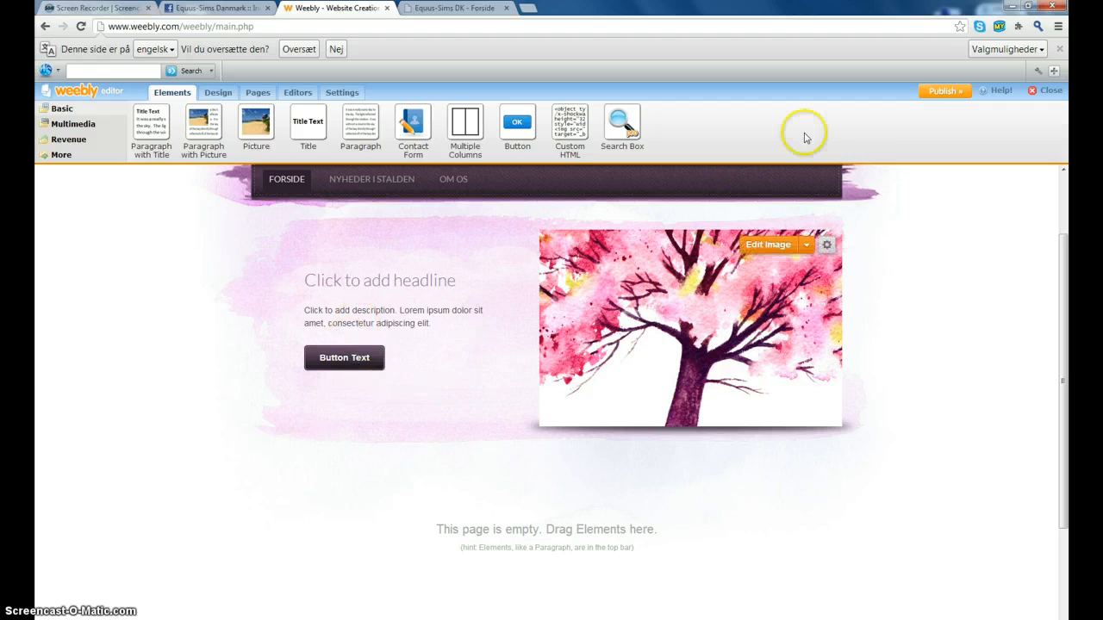
left_click(825, 248)
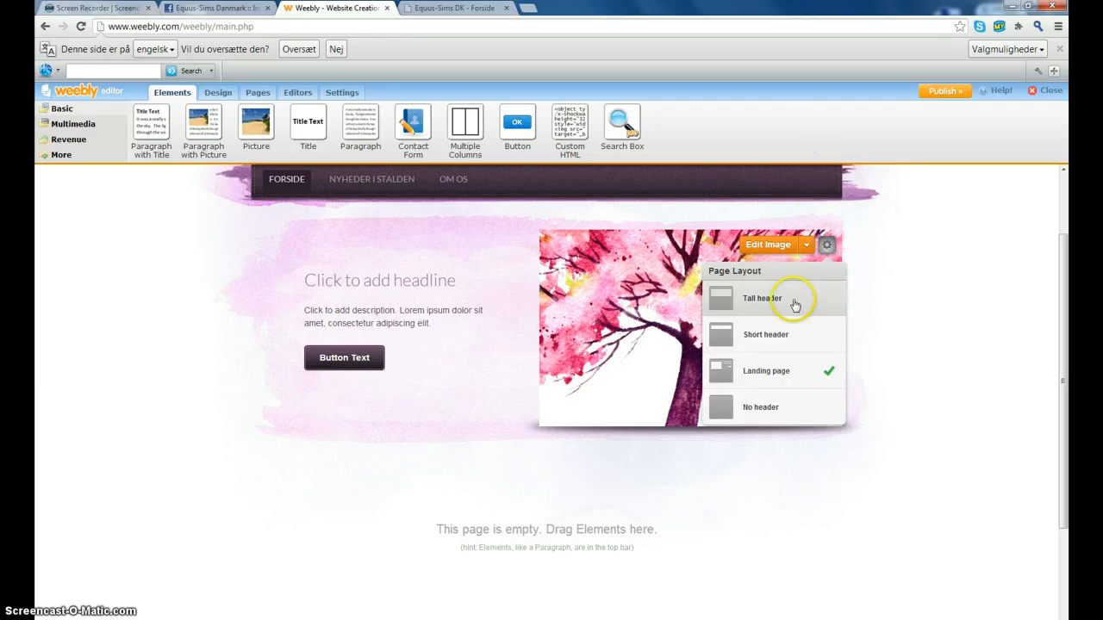
left_click(793, 301)
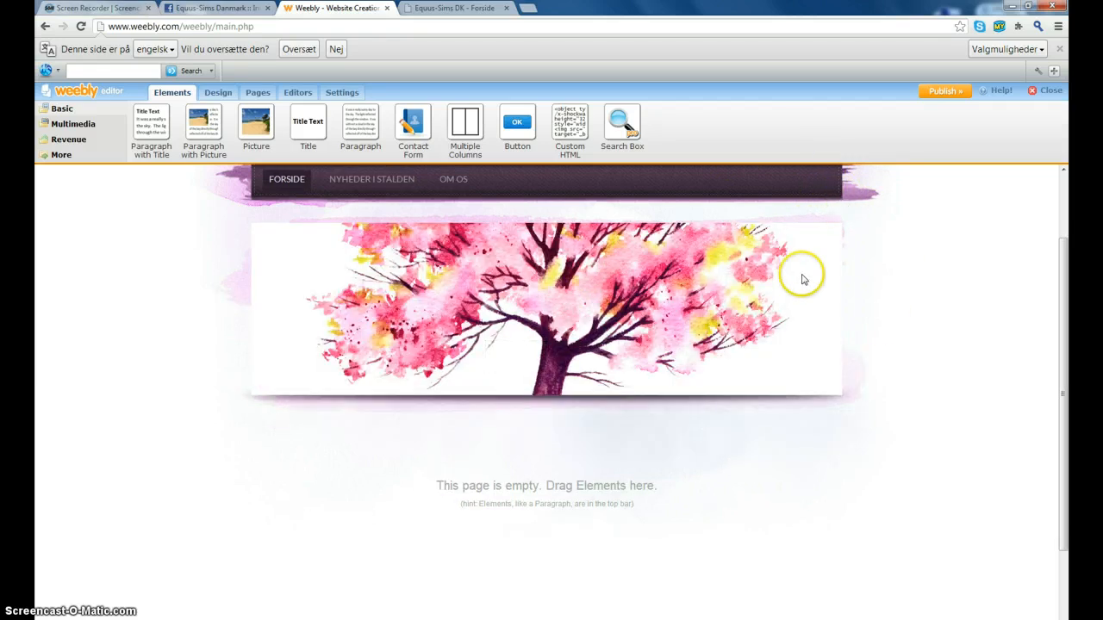
left_click(825, 242)
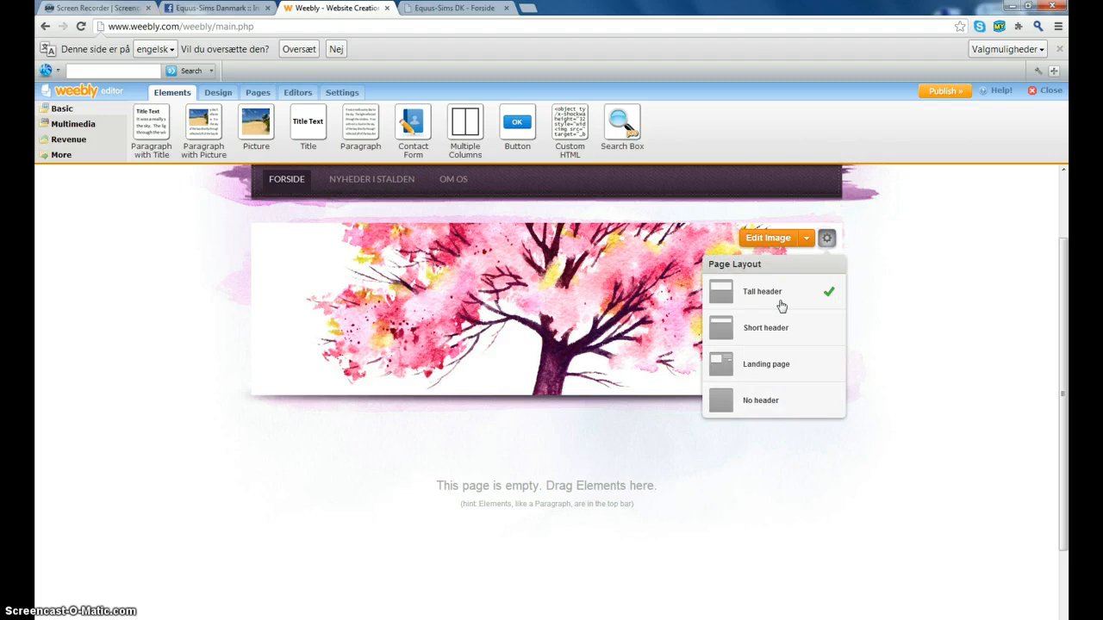
left_click(755, 402)
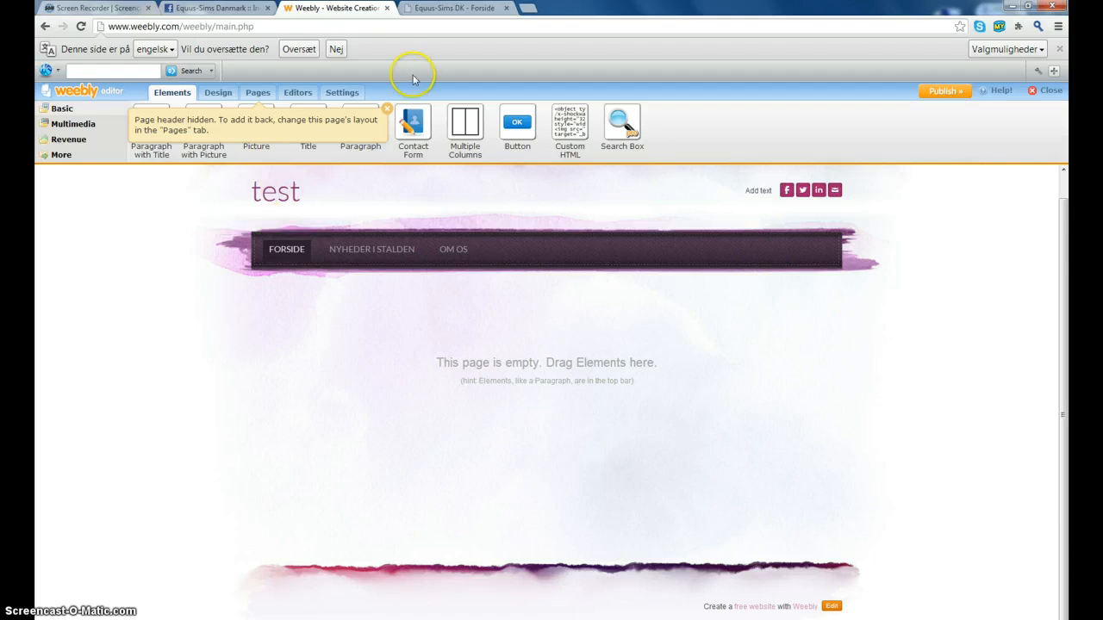
- Dismiss the header-hidden notice and add a title element reading 'Test'
left_click(392, 114)
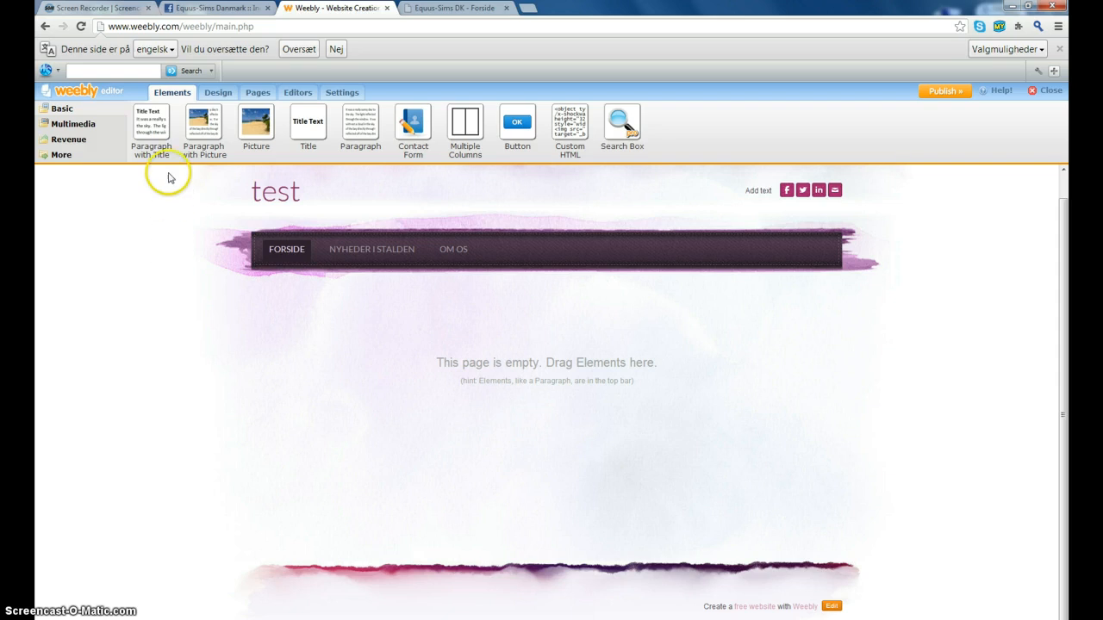
left_click_drag(307, 125, 498, 322)
left_click_drag(497, 303, 482, 310)
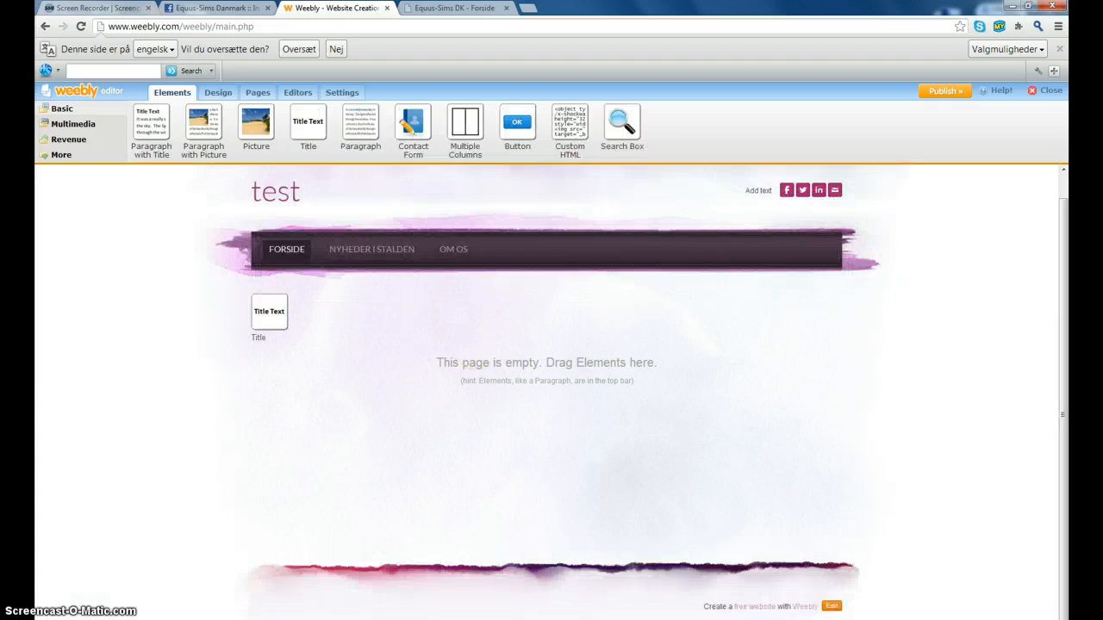
left_click(409, 302)
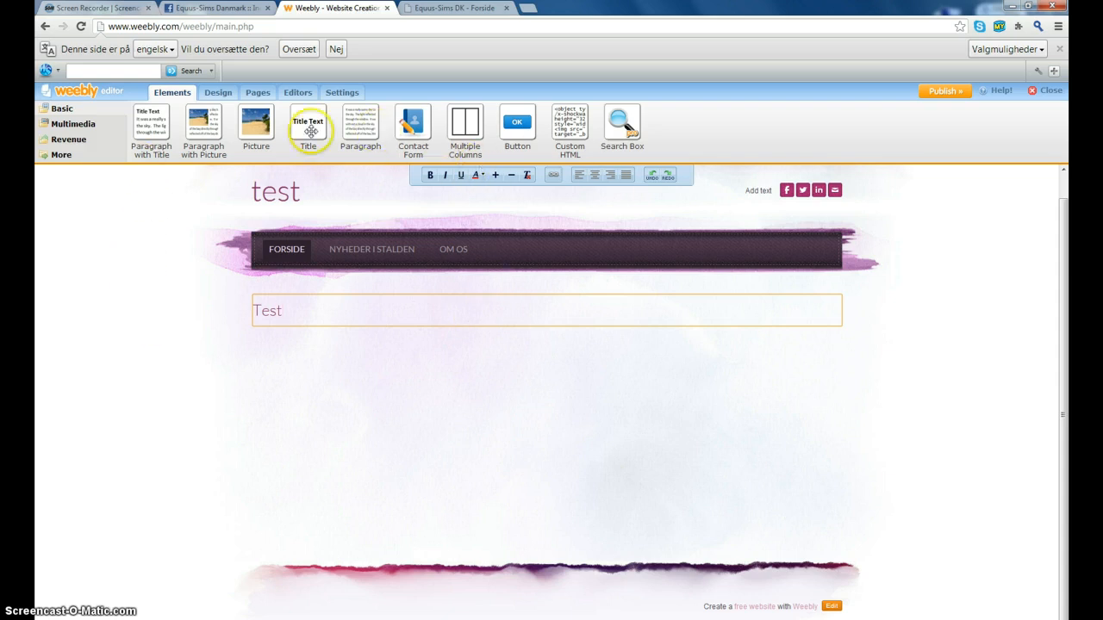
- Add a paragraph-with-title block headed 'Nyt nyt' with short text, and a picture below it
left_click_drag(140, 125, 299, 352)
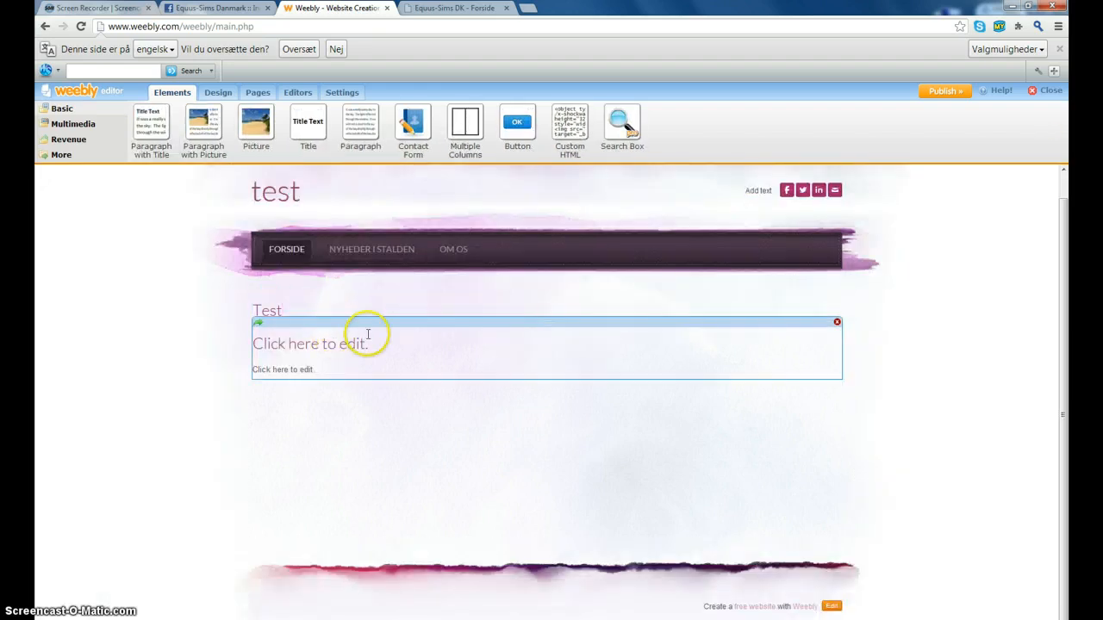
left_click(377, 337)
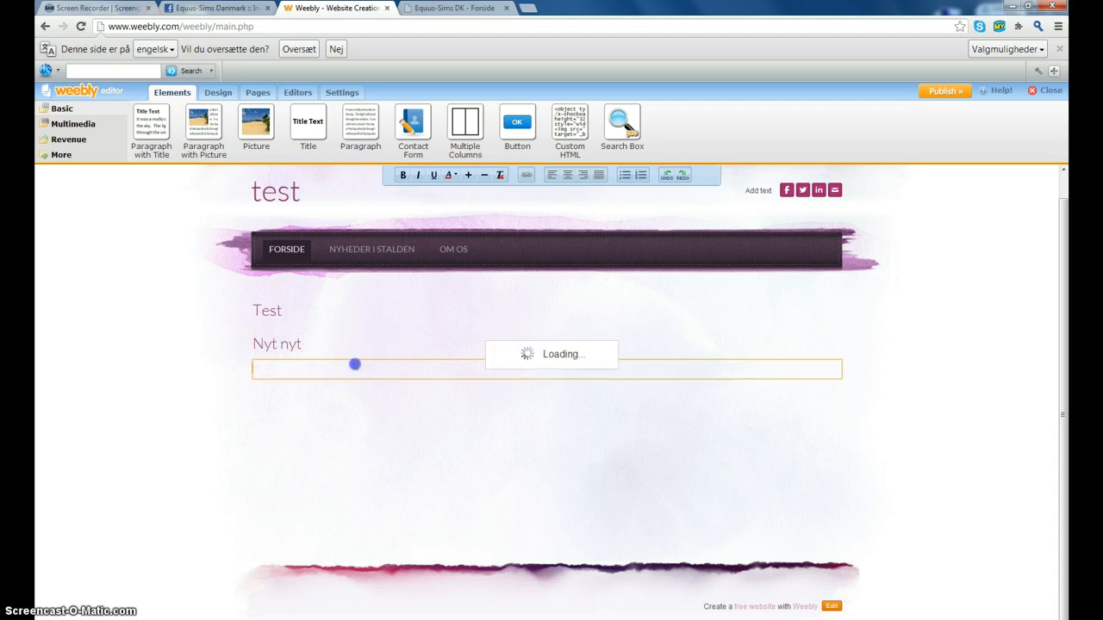
left_click(355, 368)
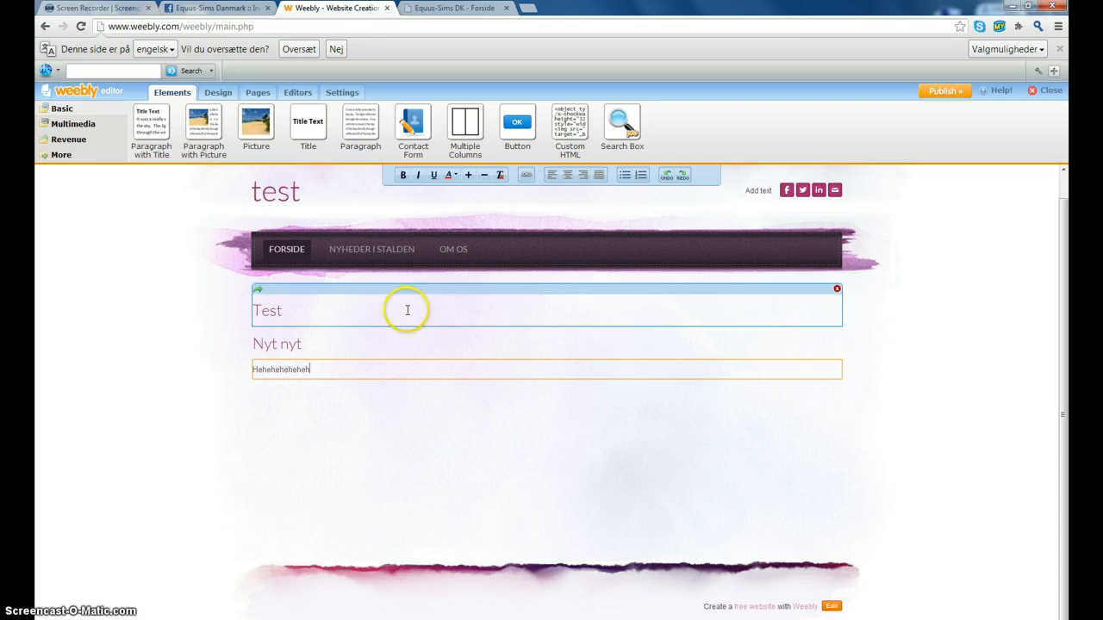
left_click_drag(254, 123, 276, 446)
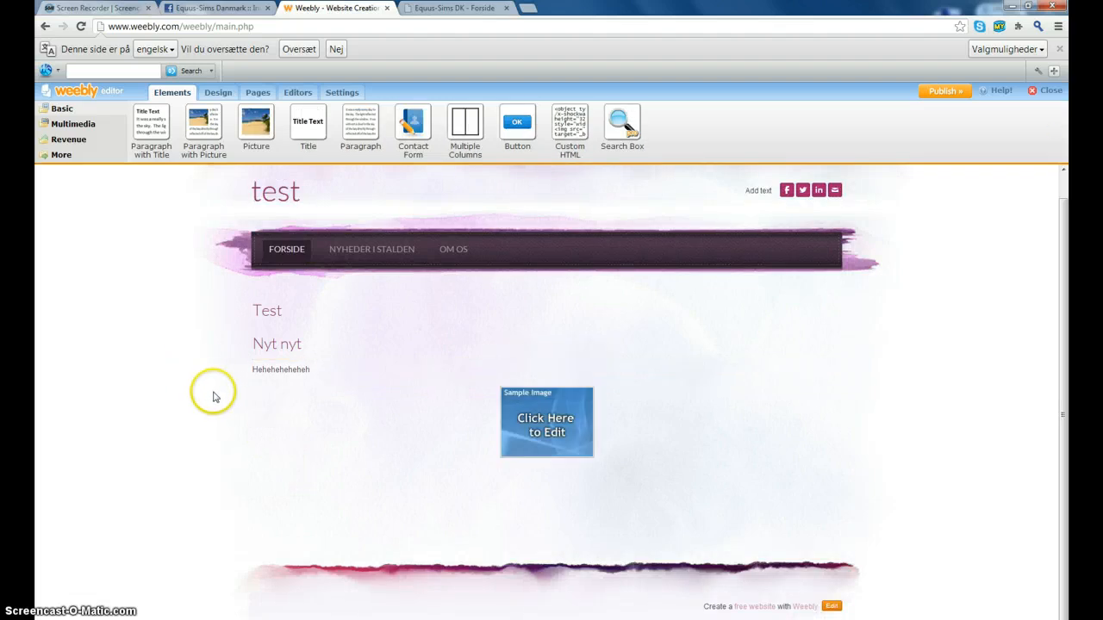
- Open the sample picture's image picker and close it without uploading a photo
left_click(534, 433)
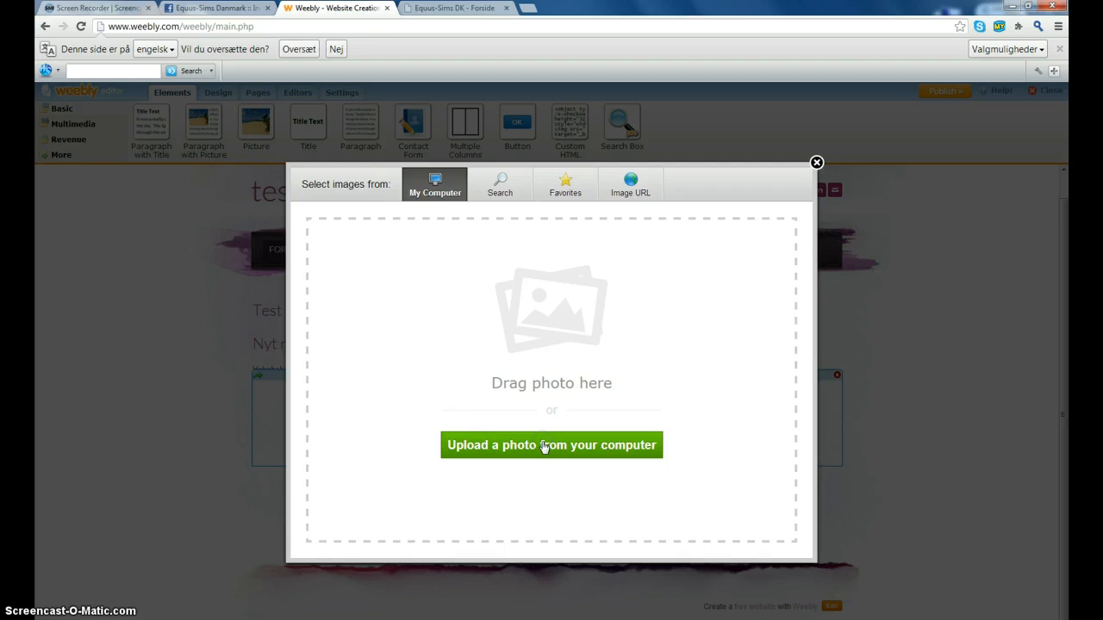
left_click(627, 442)
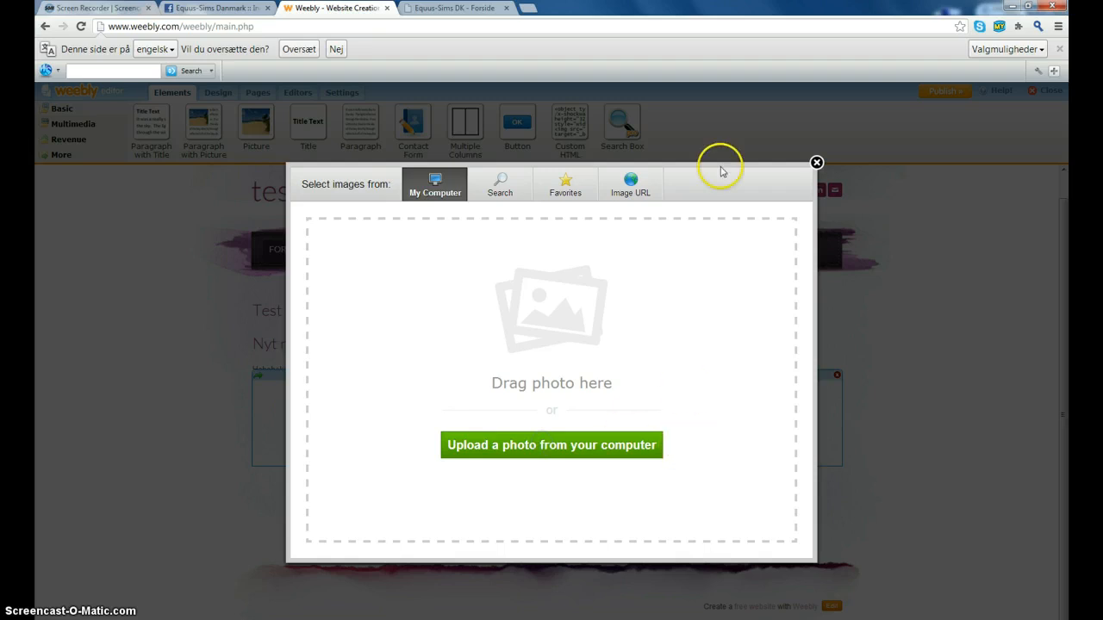
left_click(817, 162)
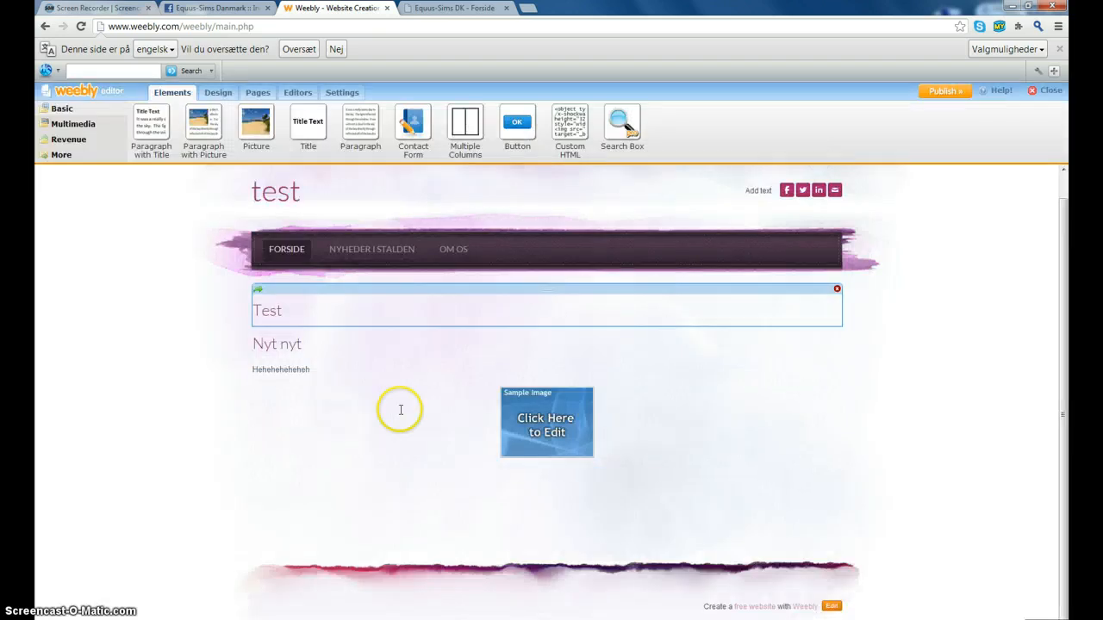
- Add a Paragraph with Picture block and a Multiple Columns section below the image, filling the left column
left_click_drag(209, 123, 526, 530)
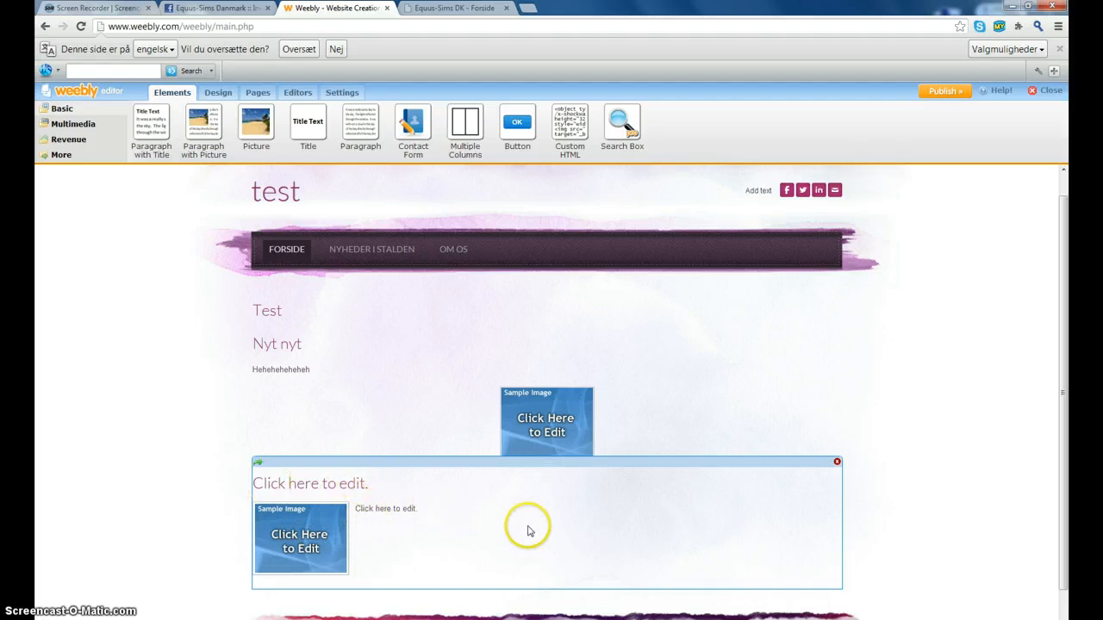
scroll(856, 502, "down", 1)
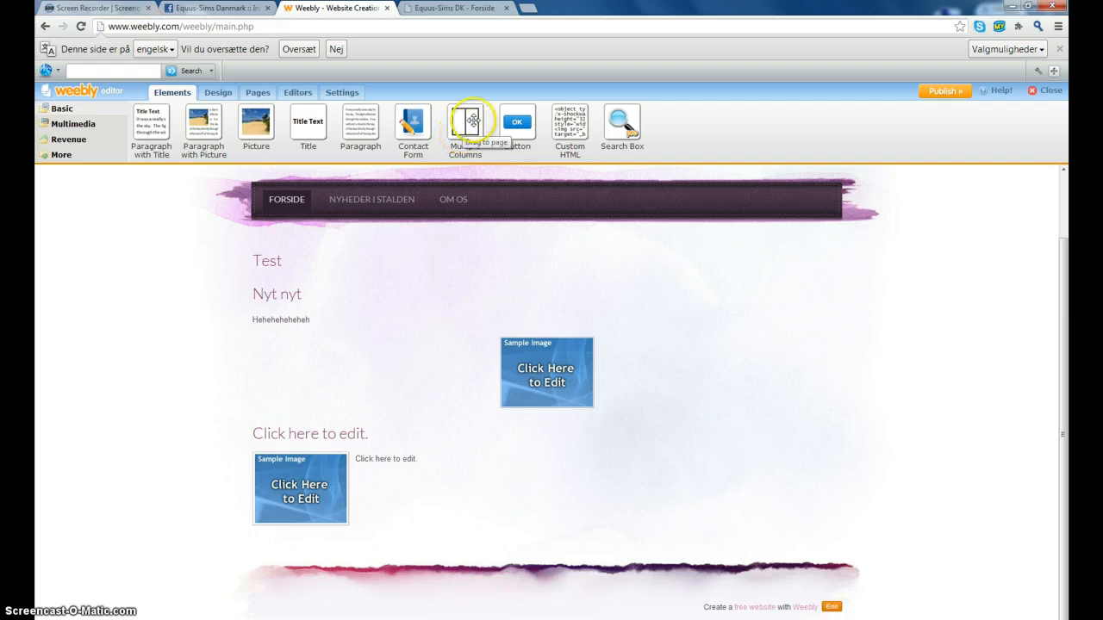
left_click_drag(465, 125, 529, 446)
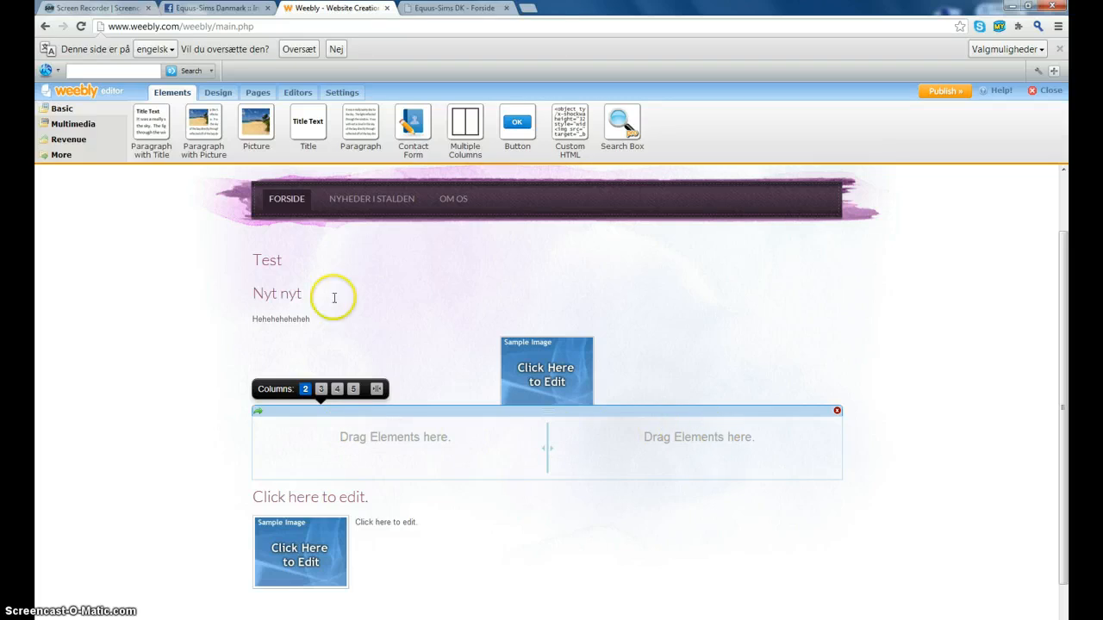
left_click_drag(191, 124, 208, 156)
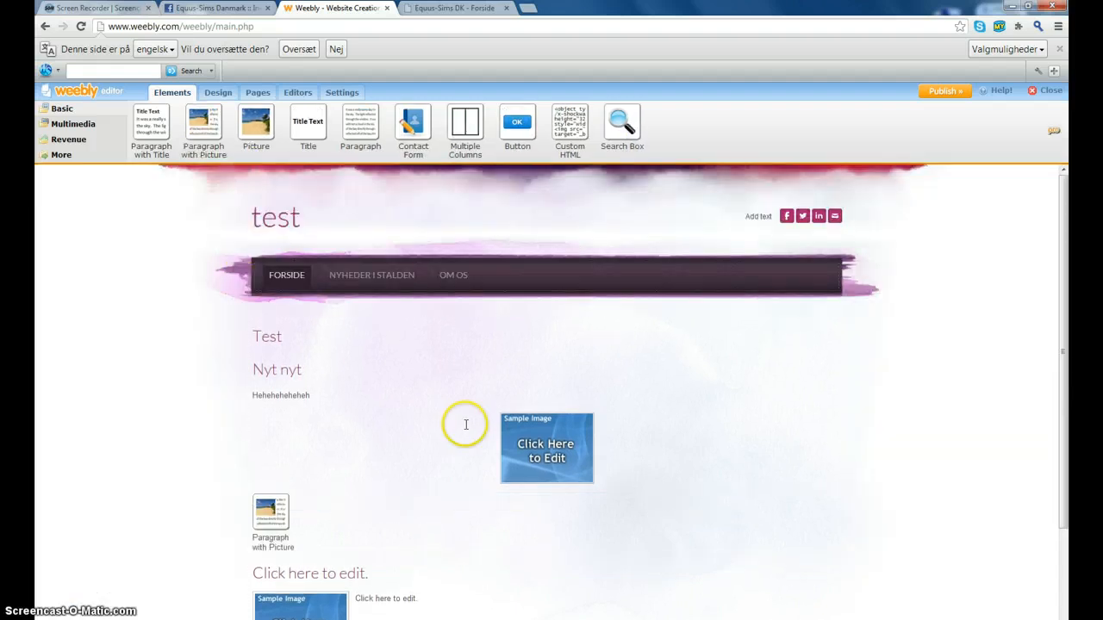
- Try 3, 4 and 5 columns for the column section, then set it back to 2
scroll(460, 425, "down", 2)
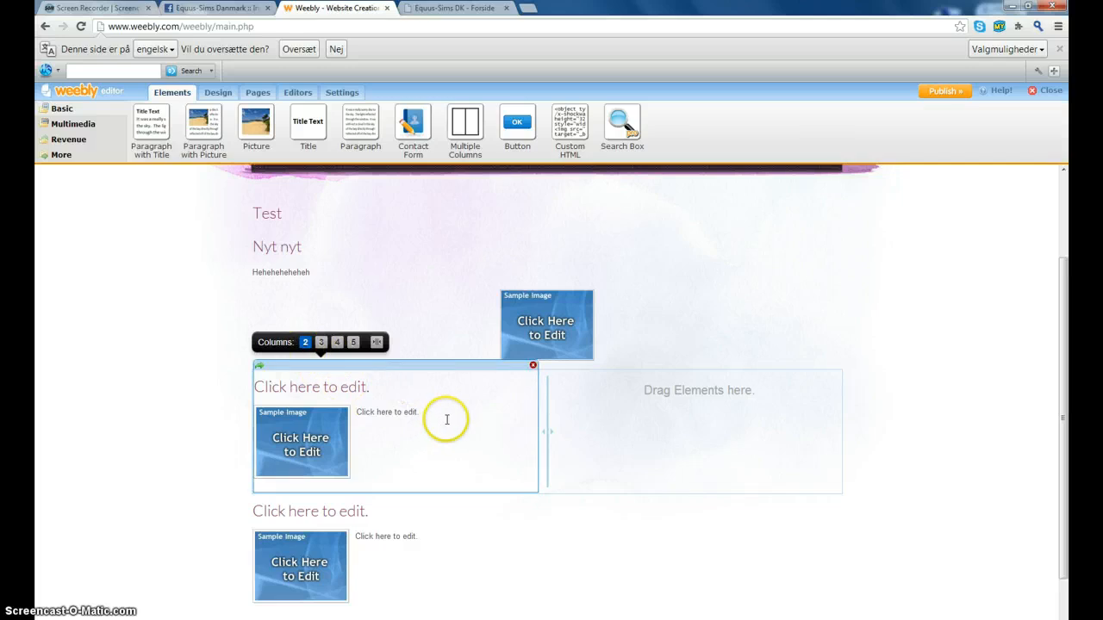
left_click(321, 344)
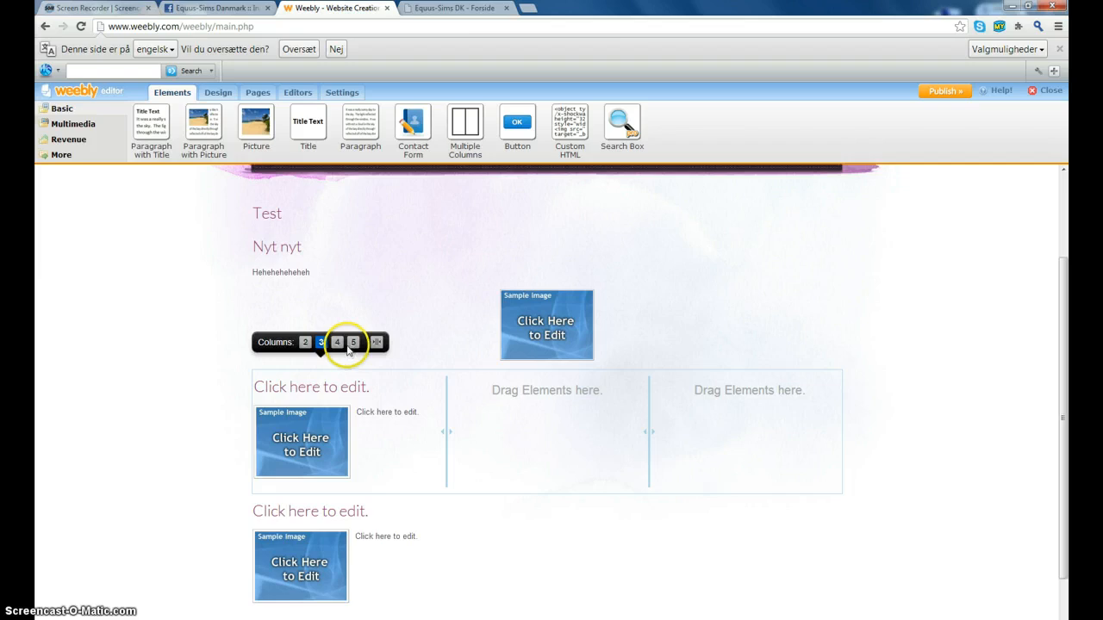
left_click(337, 343)
left_click(355, 345)
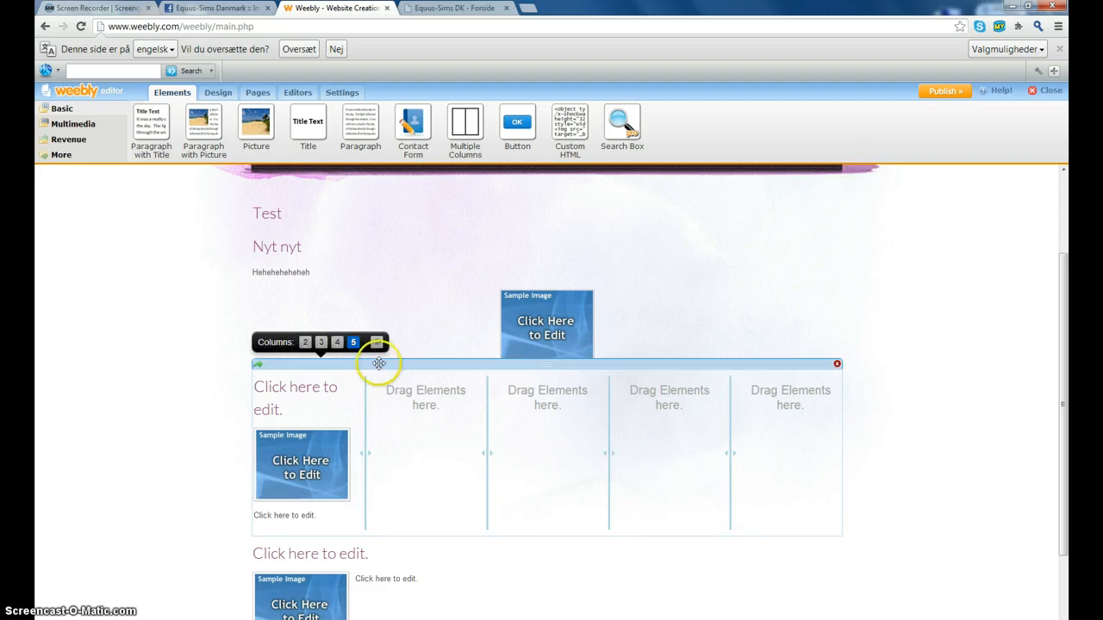
left_click(306, 342)
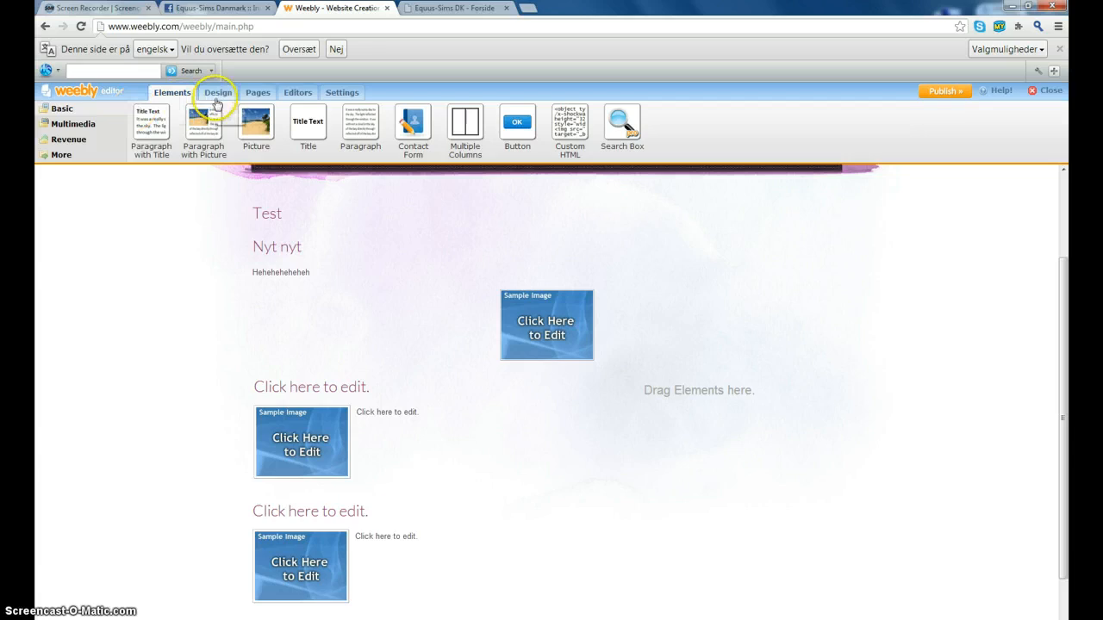
- On the NYHEDER I STALDEN page, drop a Name/Email/Comment contact form below the tree image
scroll(291, 263, "up", 3)
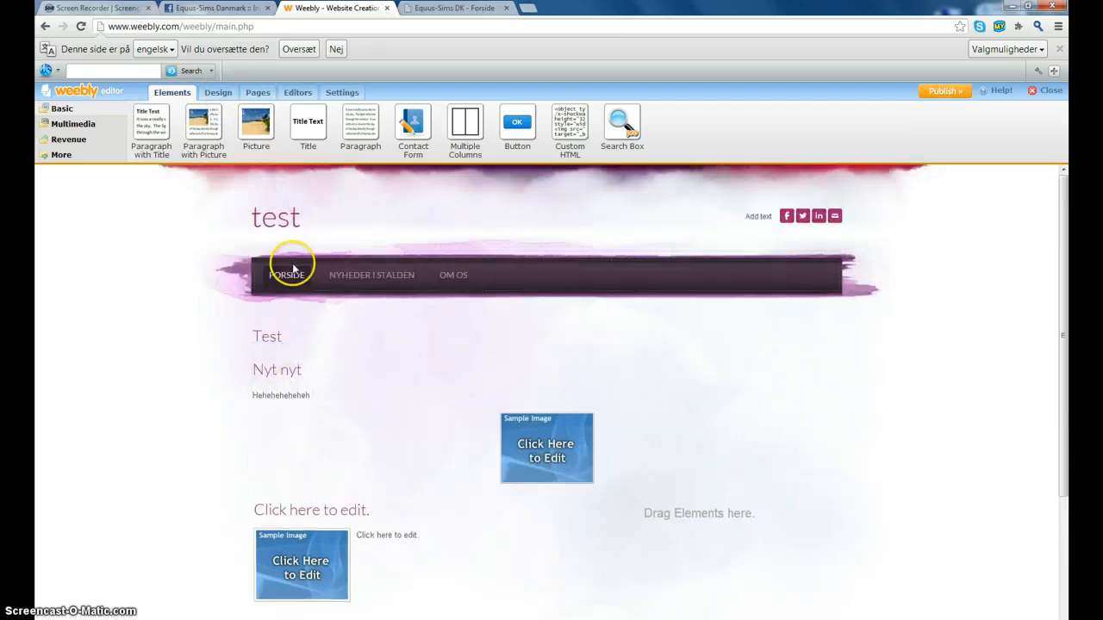
left_click(382, 289)
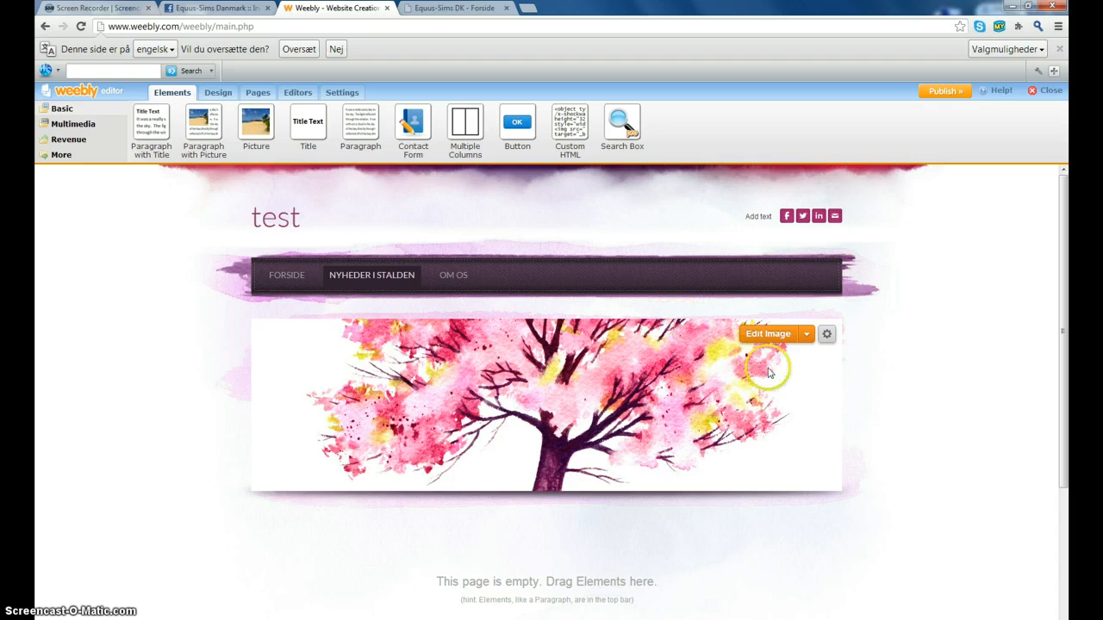
scroll(769, 372, "down", 3)
left_click_drag(411, 117, 492, 364)
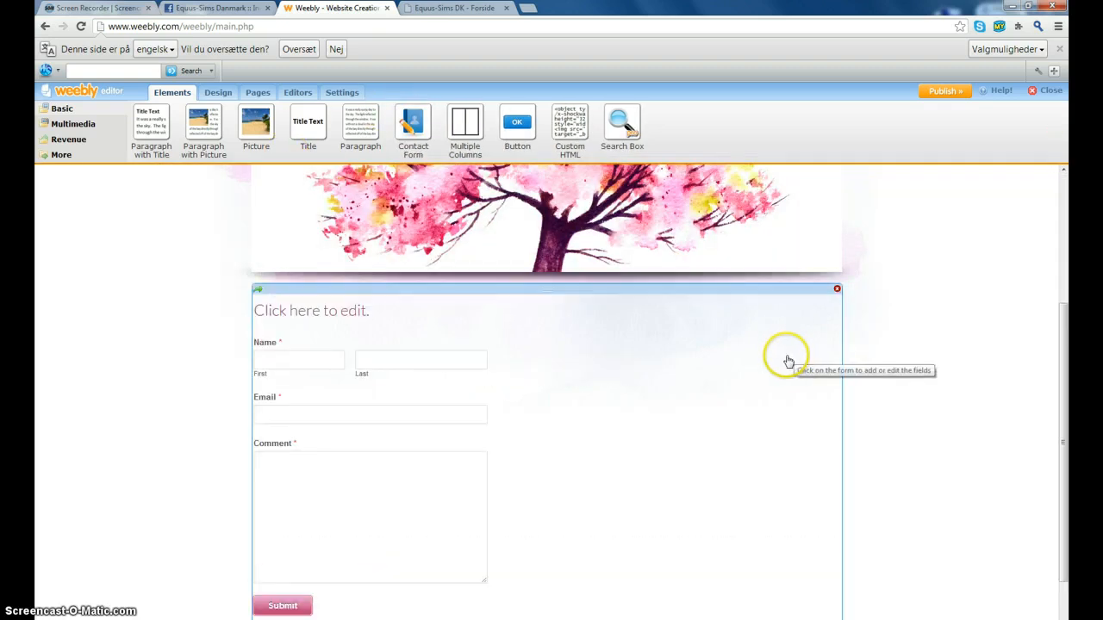
scroll(776, 306, "down", 1)
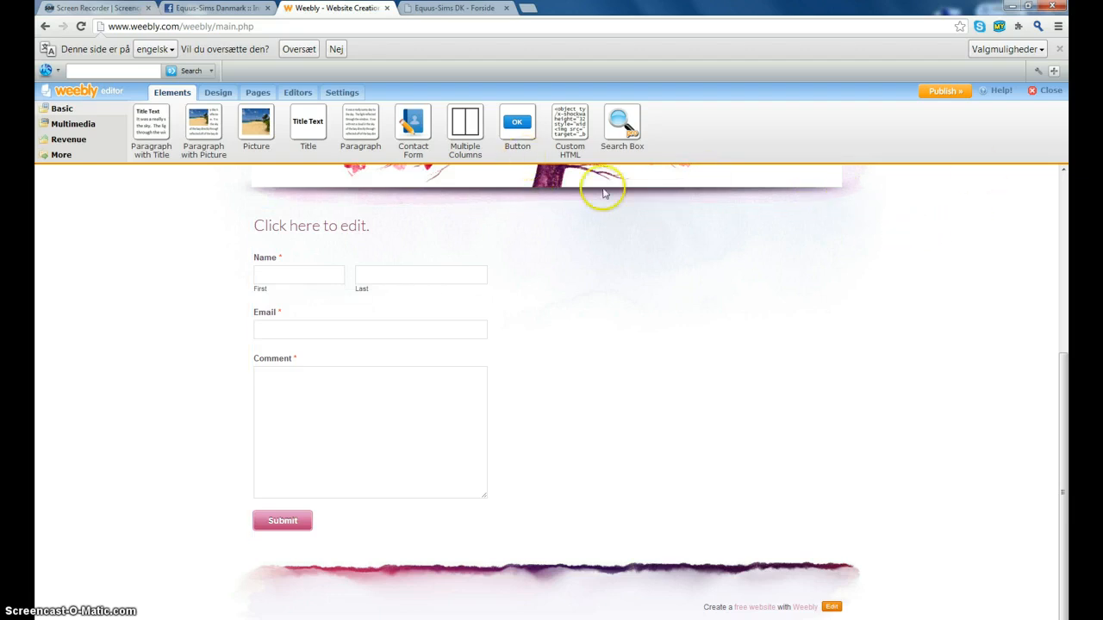
- Drop a pink 'Button Text' button above the contact form and leave its link unset
left_click_drag(523, 120, 800, 284)
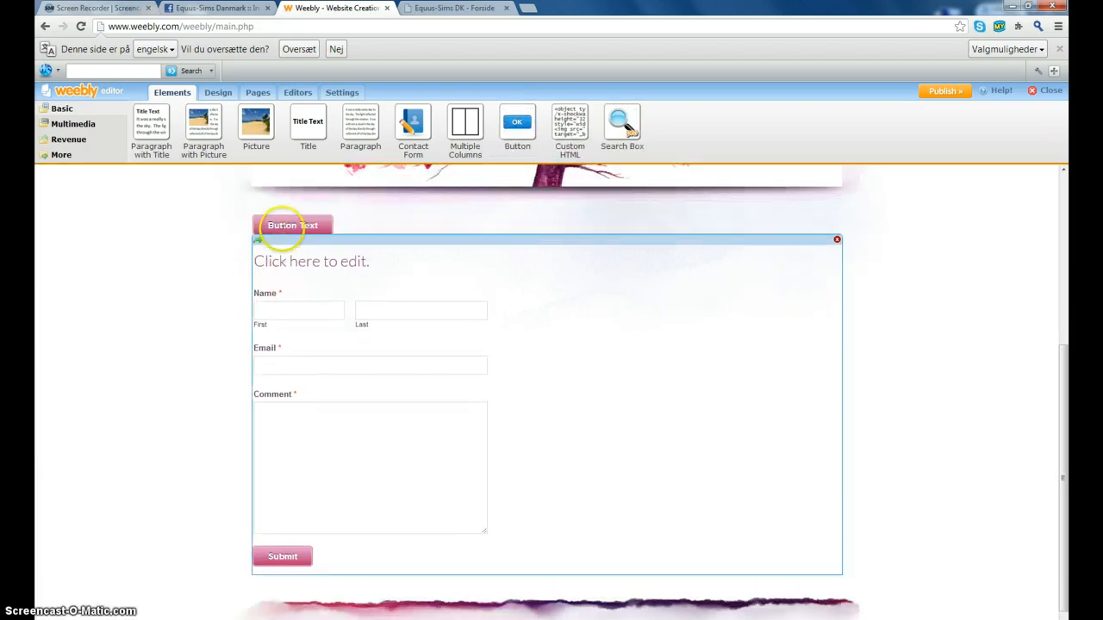
left_click(280, 224)
left_click(536, 250)
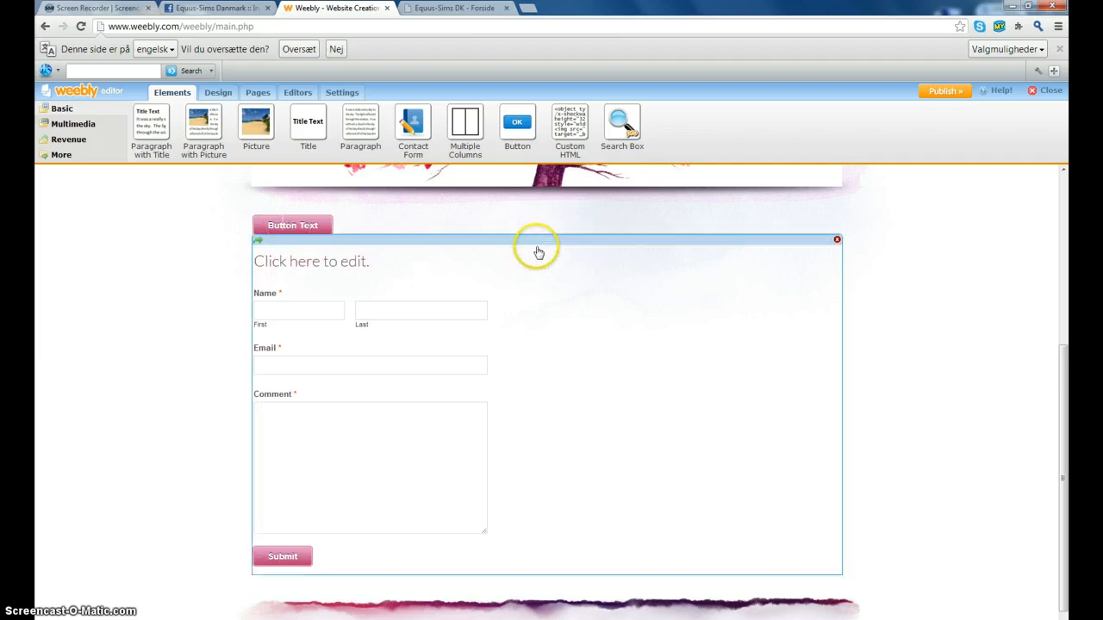
left_click(691, 226)
left_click(329, 215)
left_click(349, 215)
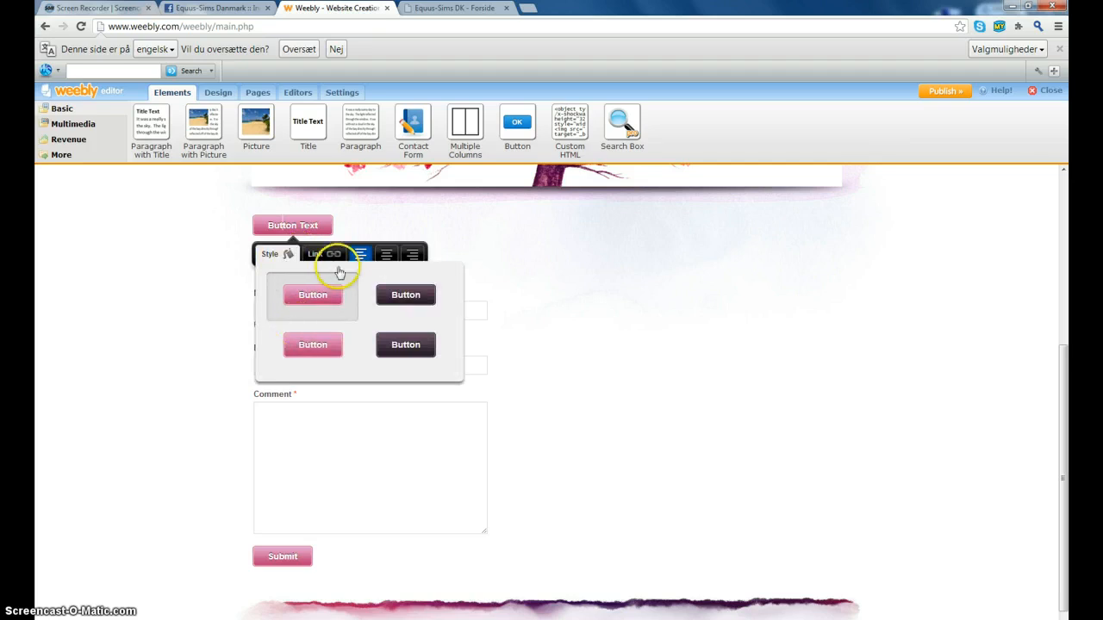
left_click(332, 256)
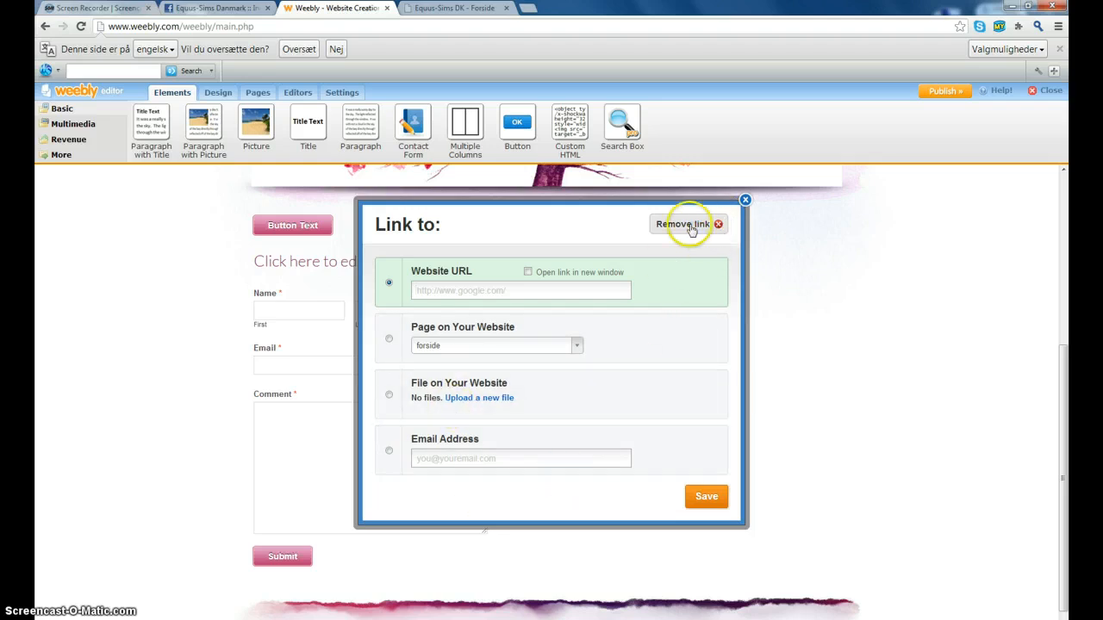
left_click(744, 202)
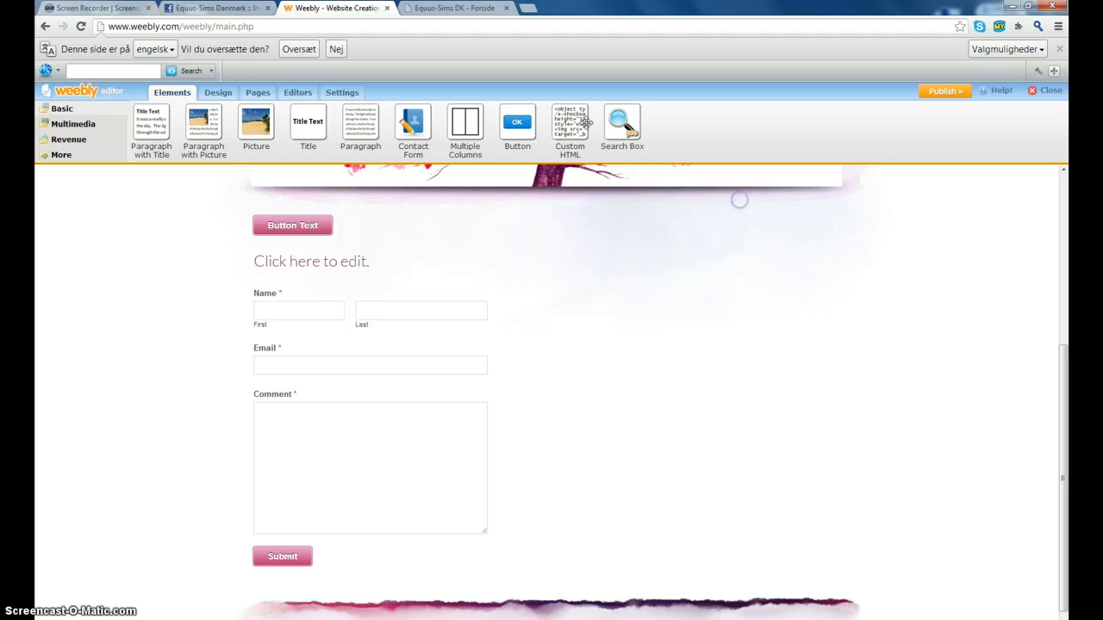
- Insert a search box between the button and contact form using Try it out instead of upgrading
left_click_drag(622, 118, 567, 234)
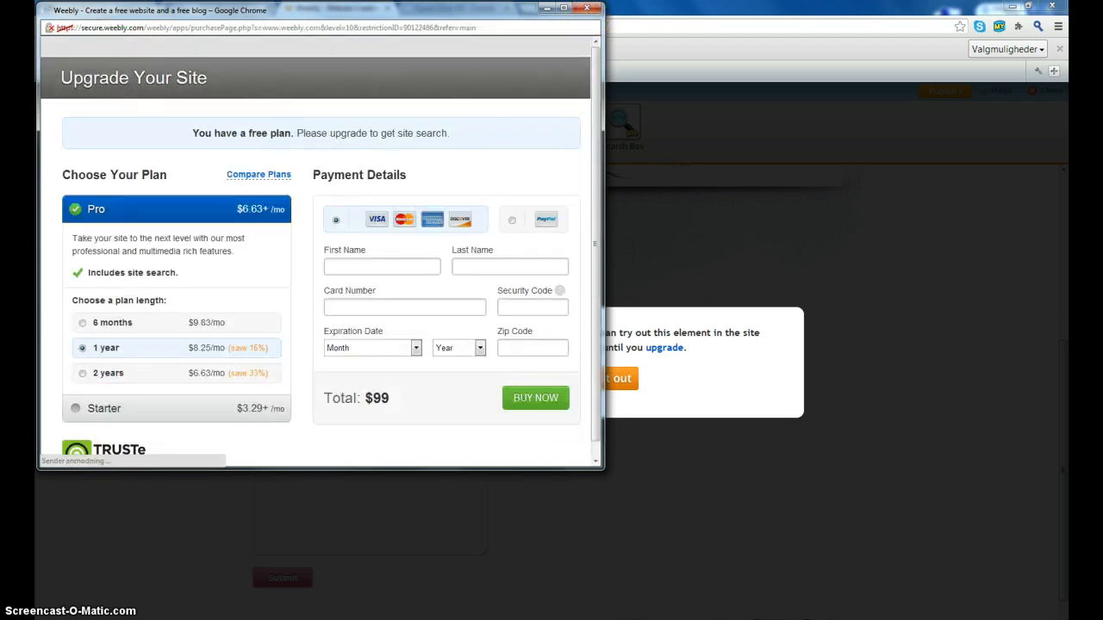
left_click(587, 8)
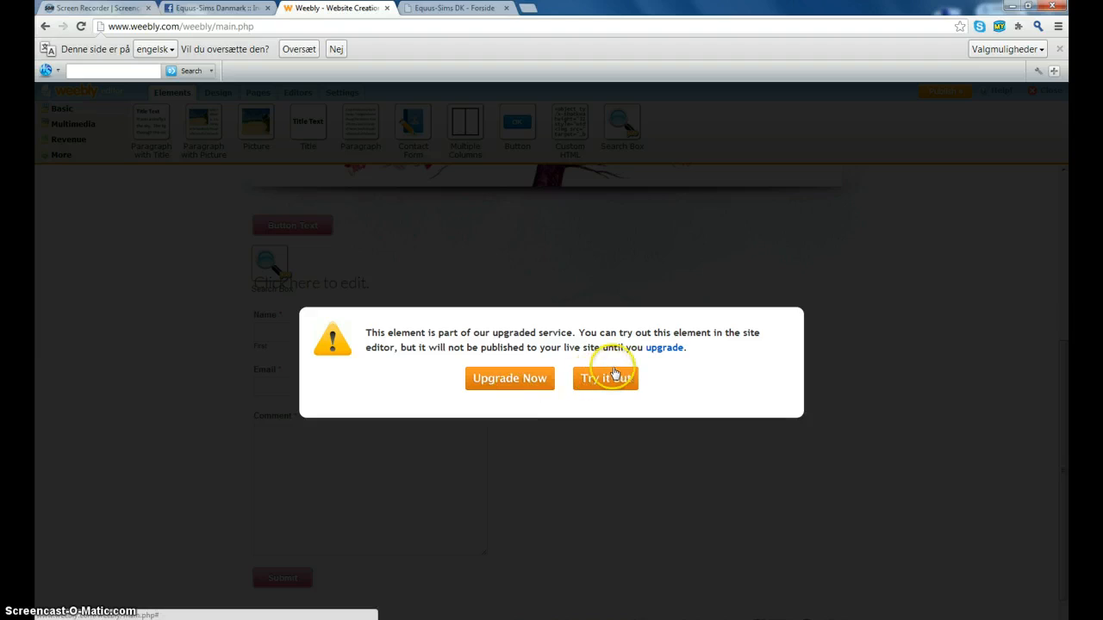
left_click(631, 380)
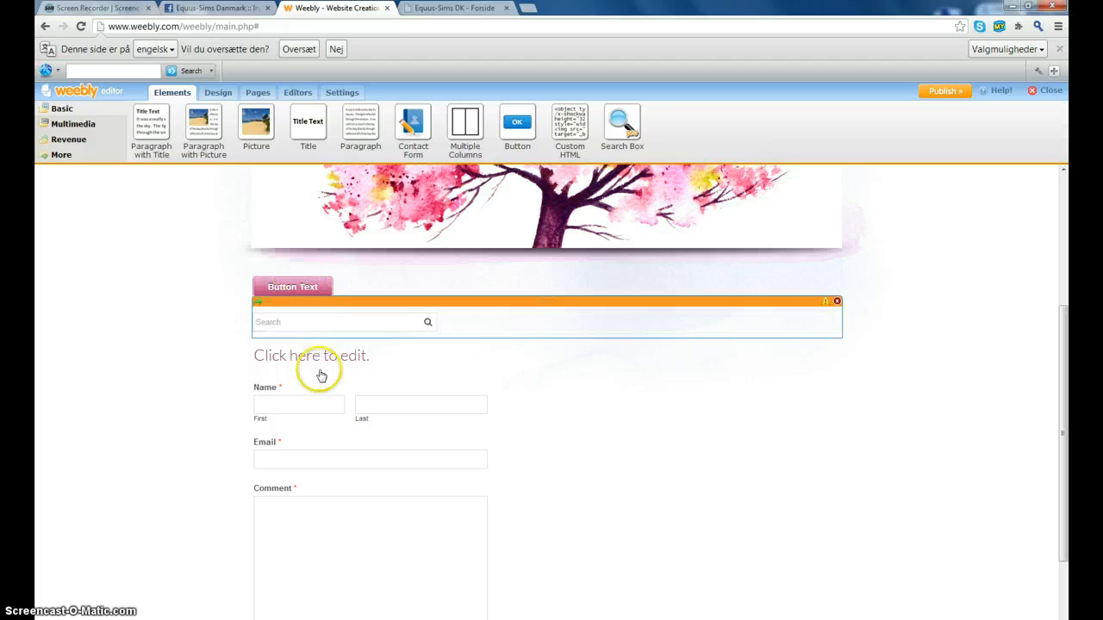
left_click(287, 322)
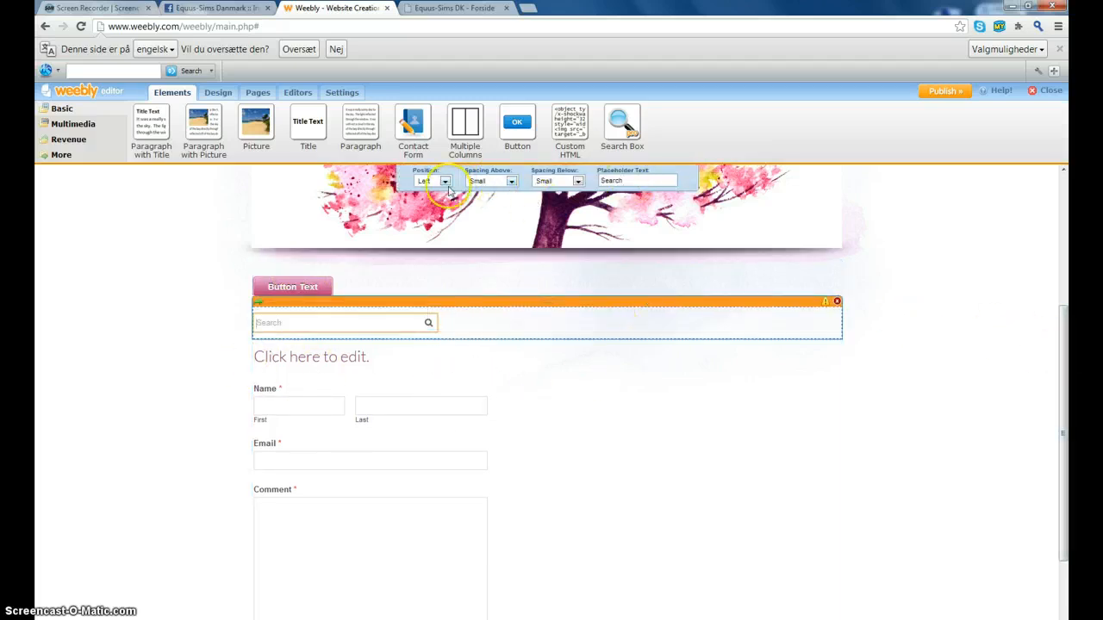
left_click(987, 293)
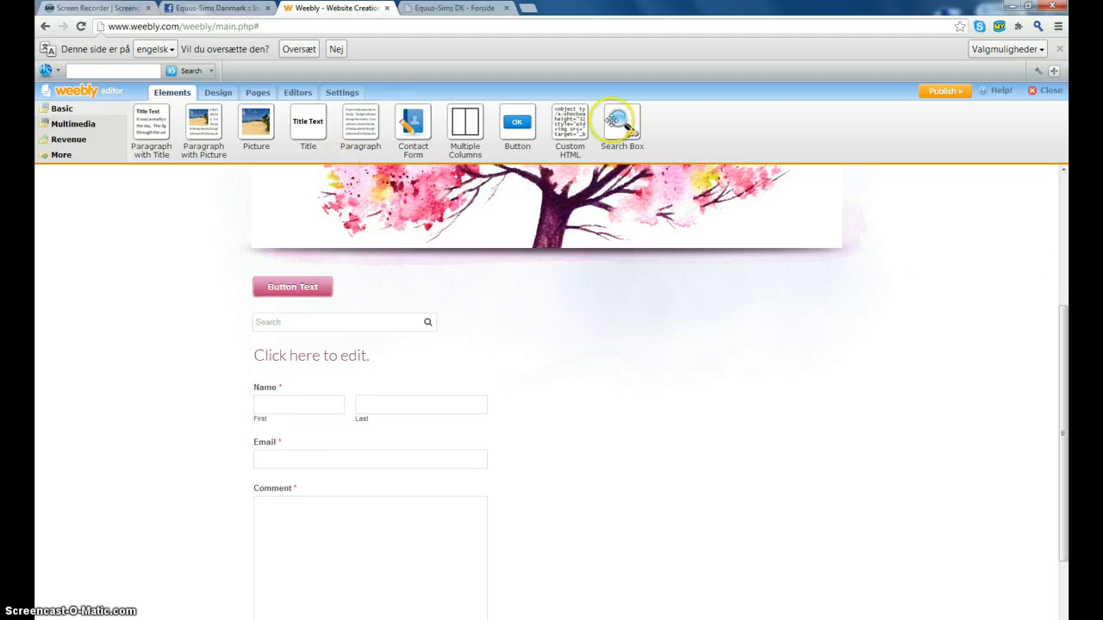
- On the OM OS page, place a blank Custom HTML block below the tree header
scroll(386, 234, "up", 2)
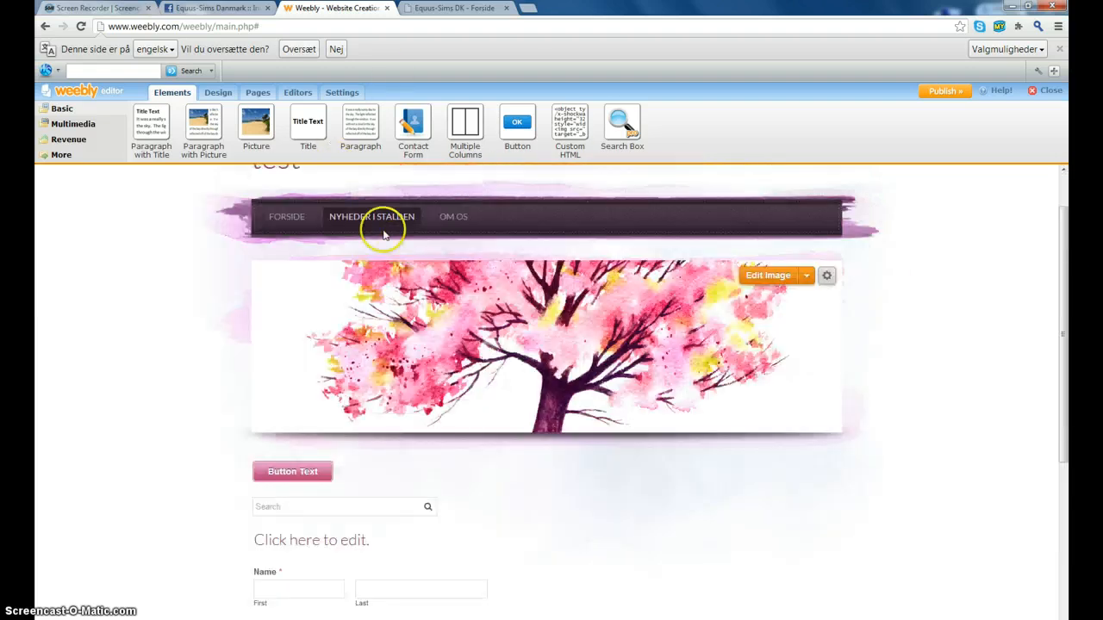
left_click(449, 220)
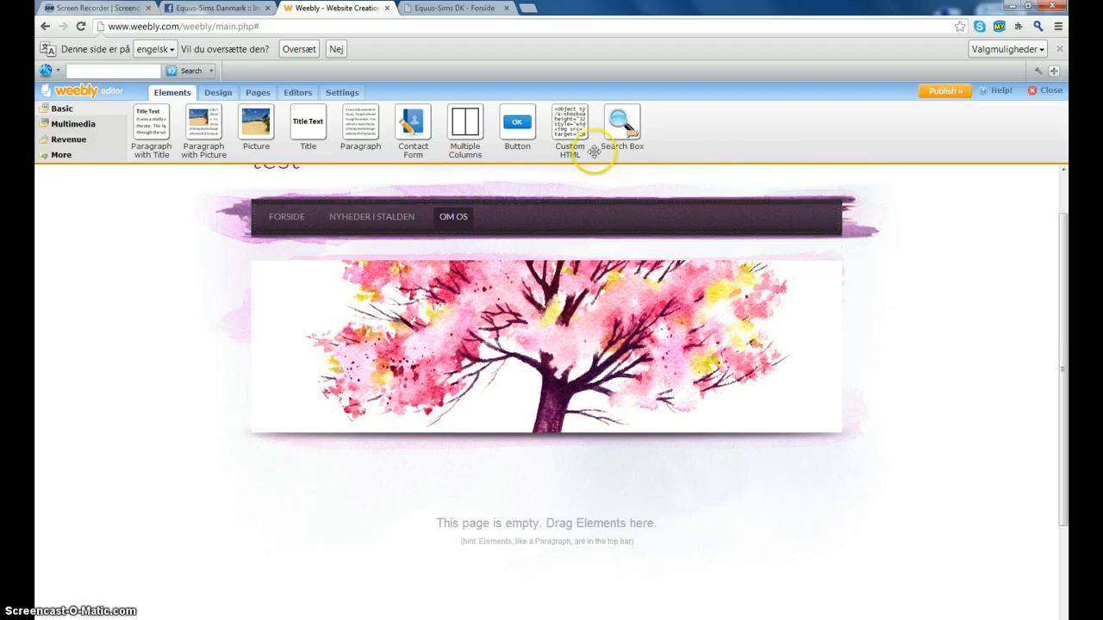
left_click_drag(571, 128, 534, 536)
scroll(517, 356, "down", 2)
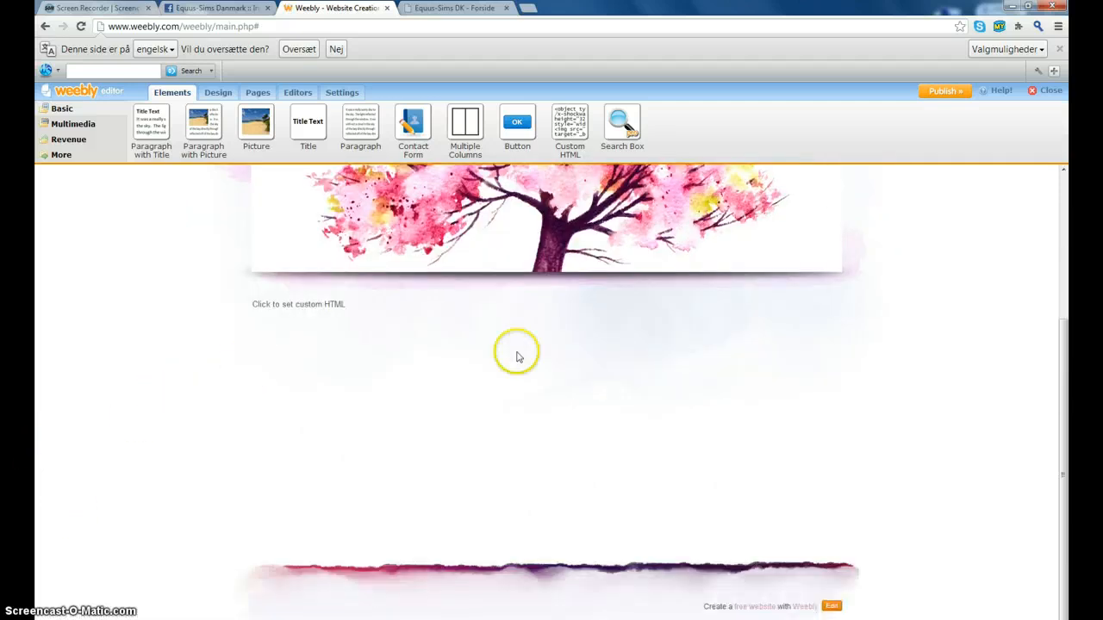
left_click(309, 316)
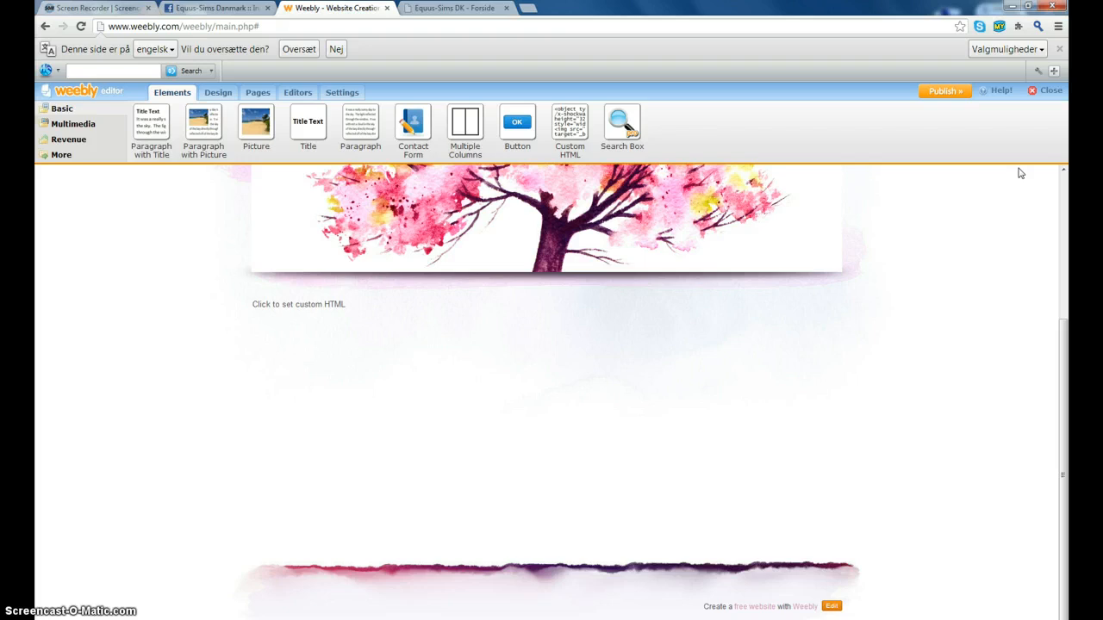
scroll(156, 405, "up", 3)
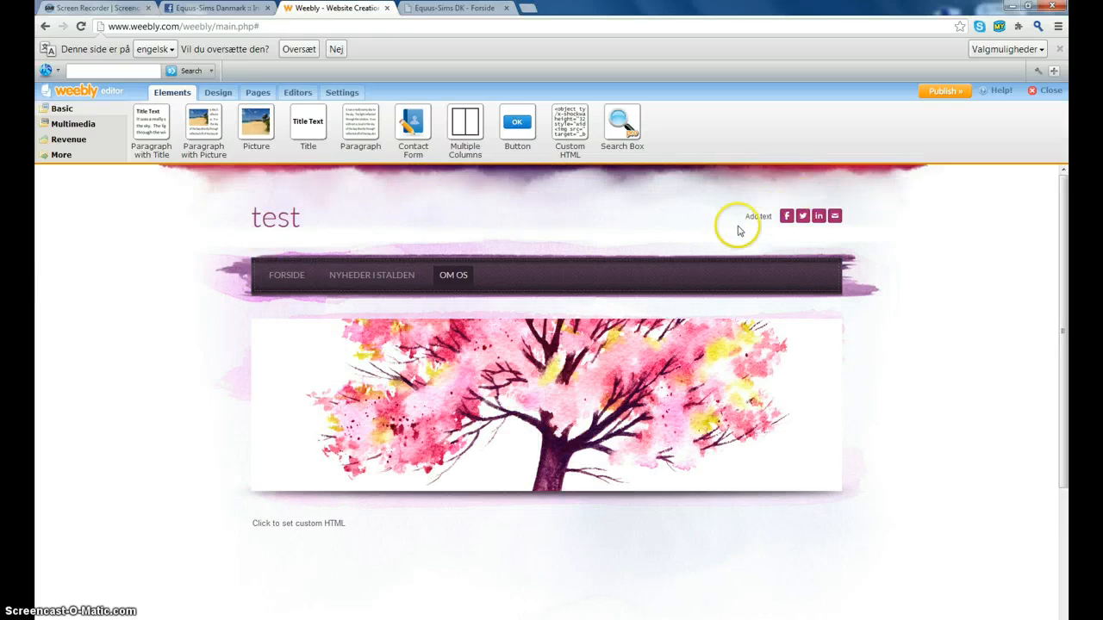
- Bring up the header's social icon settings and focus the Facebook address field
left_click(802, 216)
left_click(877, 233)
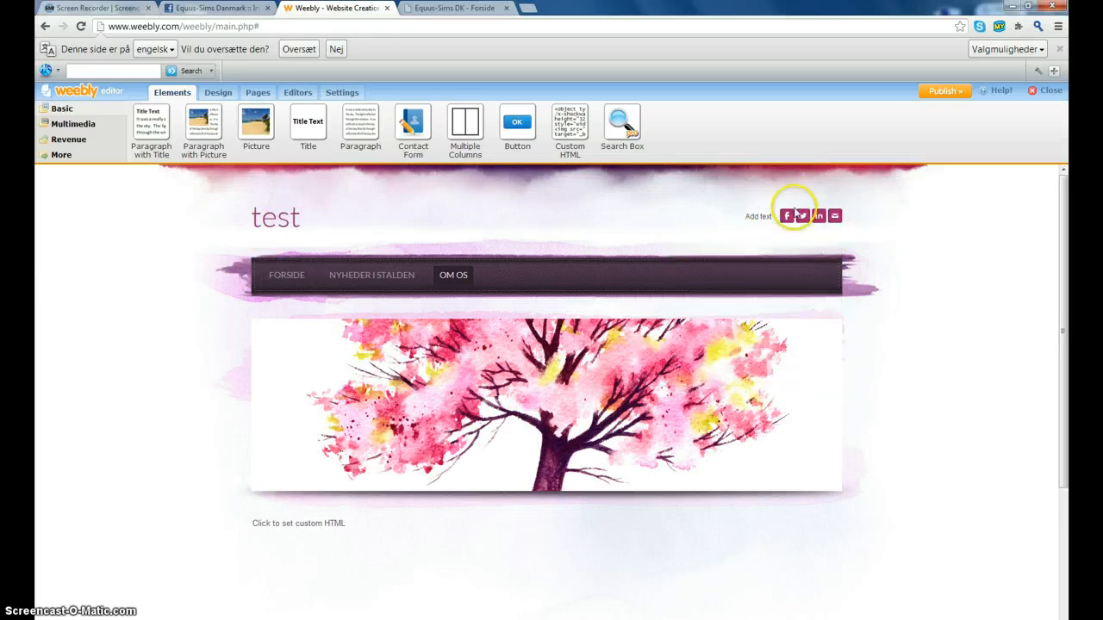
left_click(798, 212)
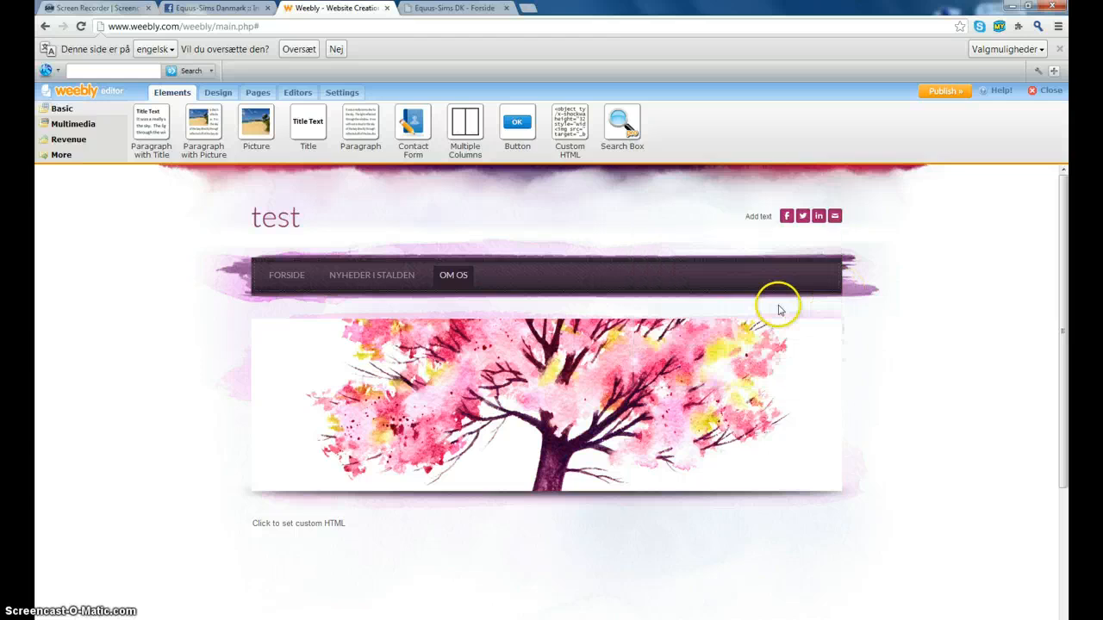
left_click(834, 217)
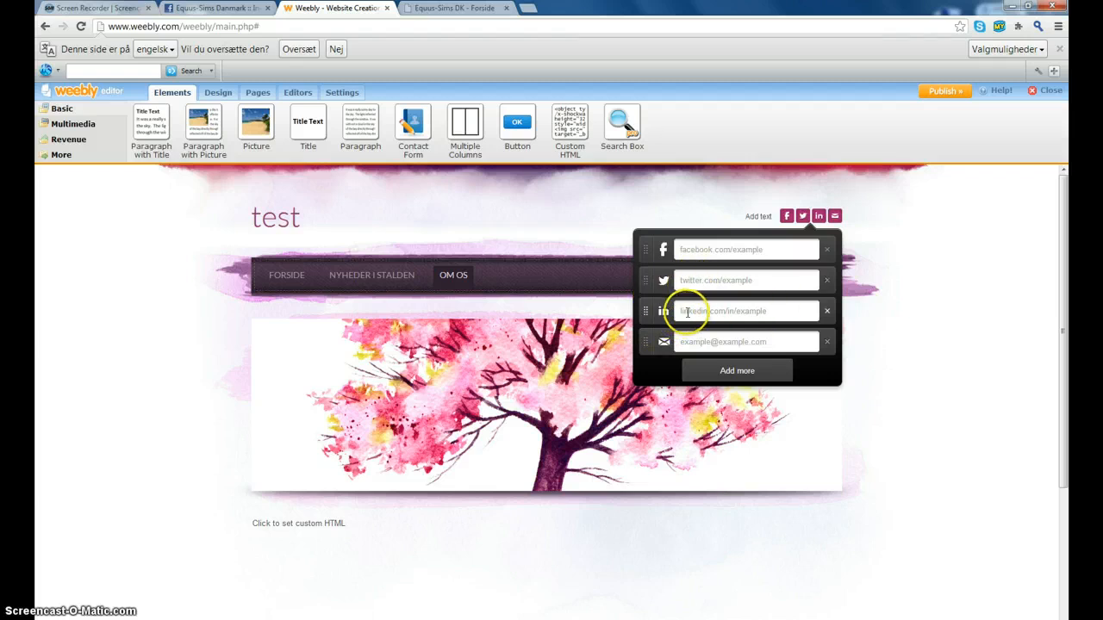
left_click(771, 248)
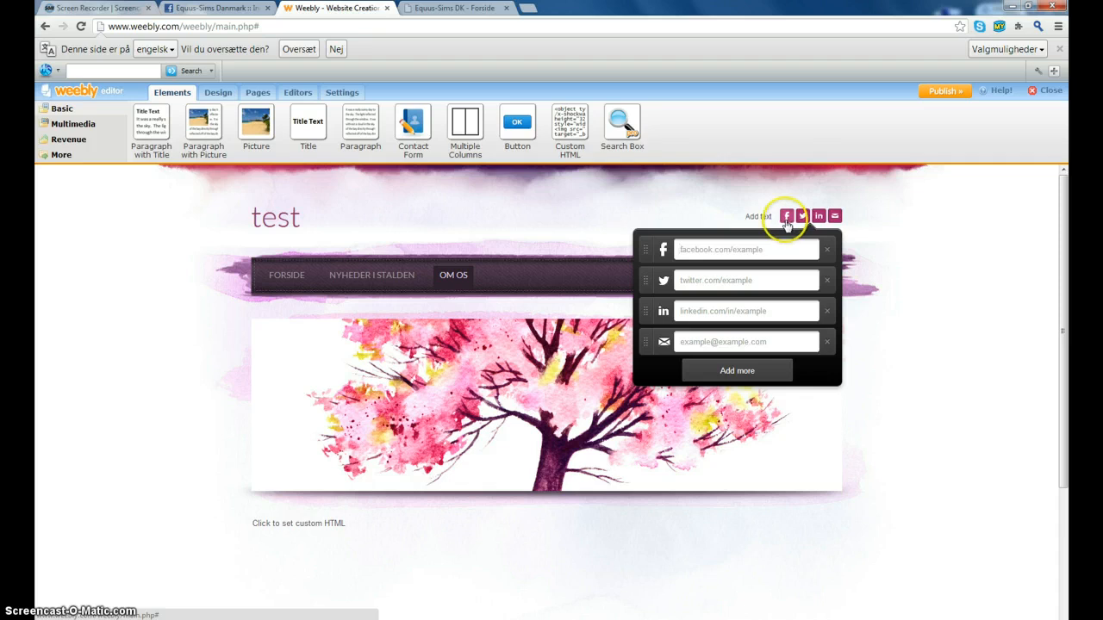
- Remove the Twitter, email and LinkedIn links, keeping only Facebook, and close the popup
left_click(830, 284)
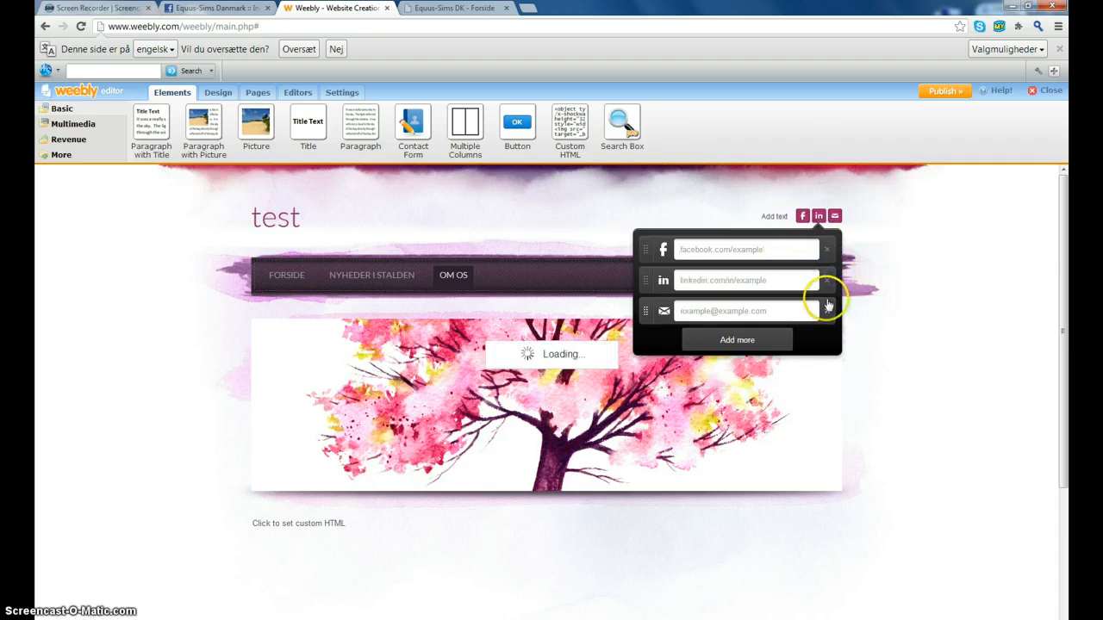
left_click(827, 305)
left_click(827, 280)
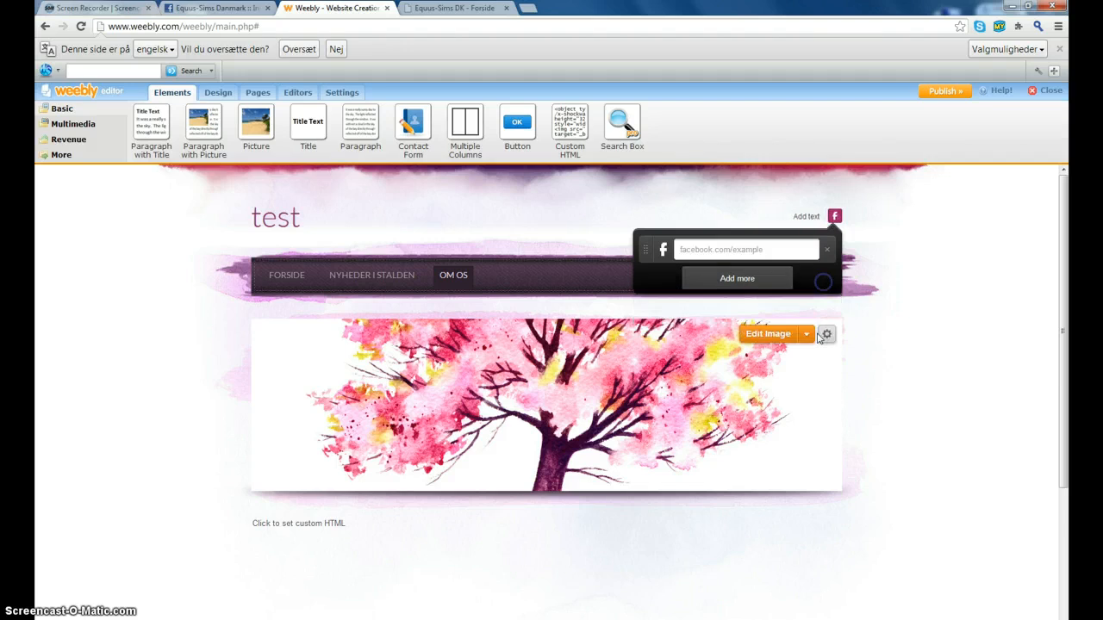
left_click(743, 280)
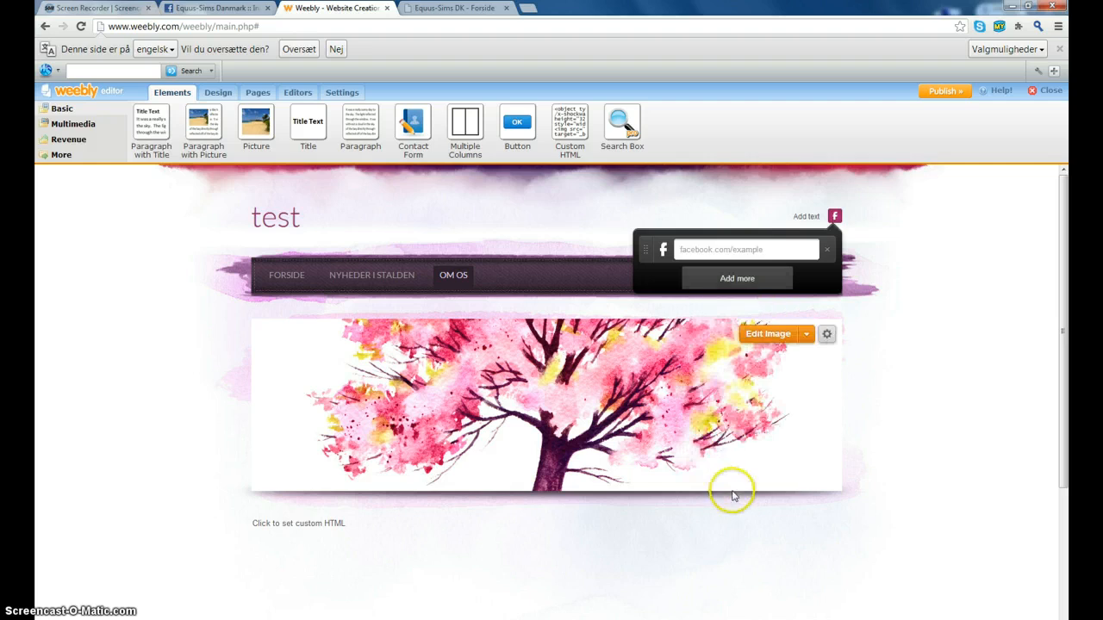
left_click(739, 279)
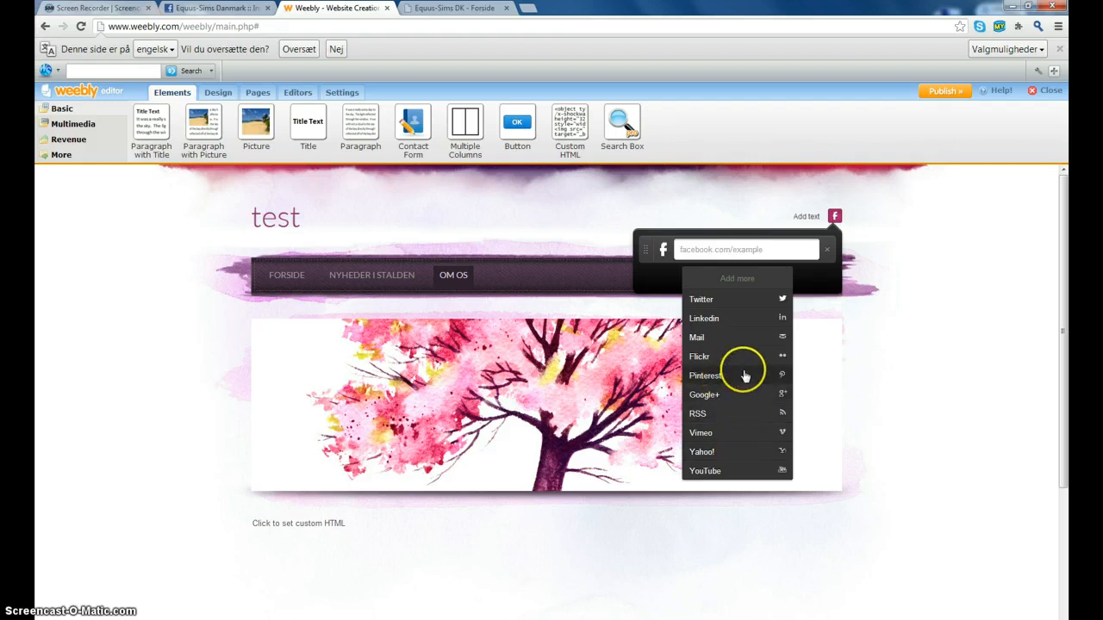
left_click(940, 263)
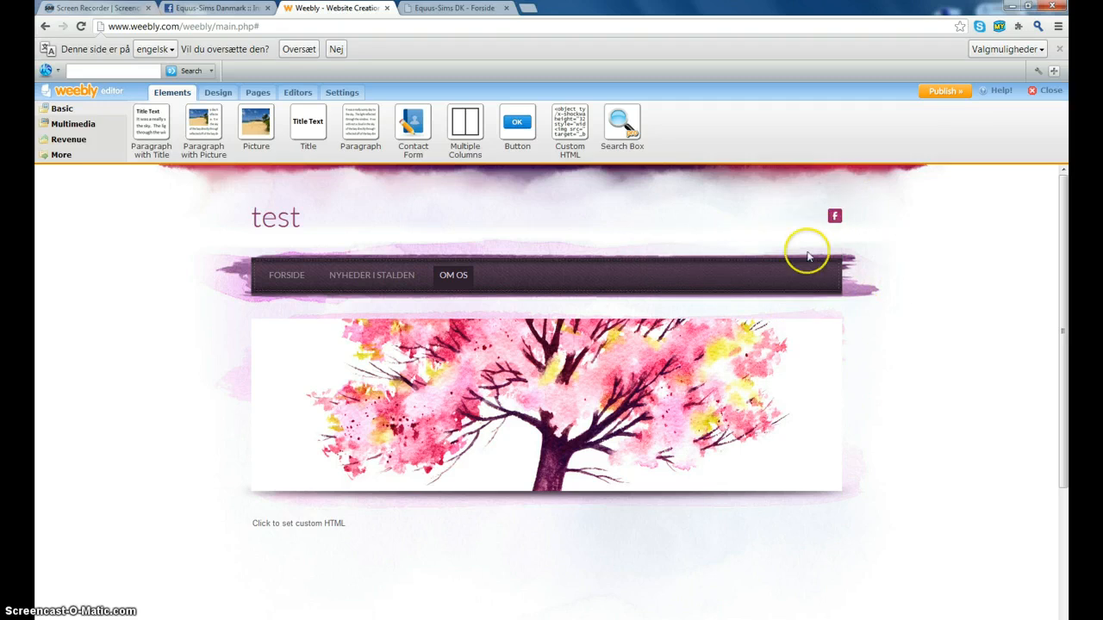
mouse_move(839, 211)
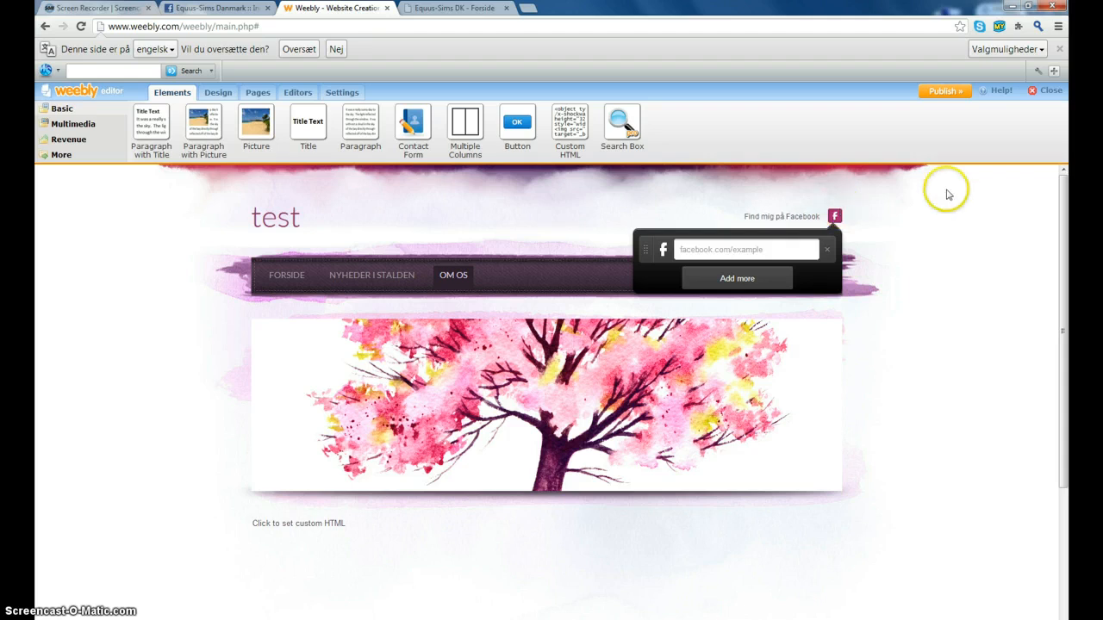
- Switch to the FORSIDE page with the Multimedia elements showing
left_click(286, 277)
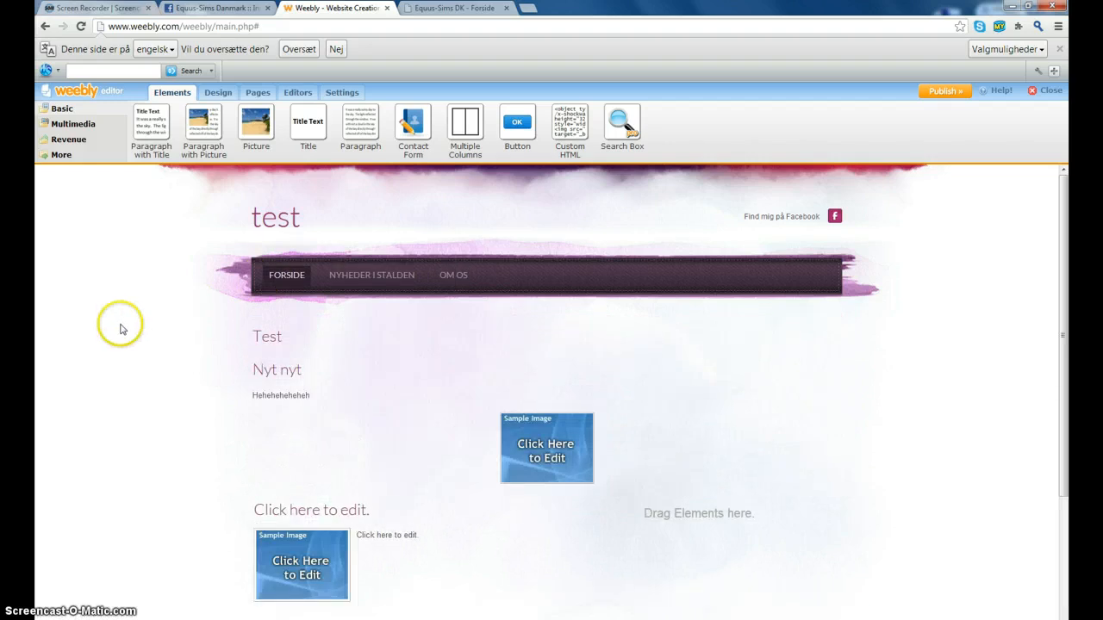
scroll(108, 267, "down", 3)
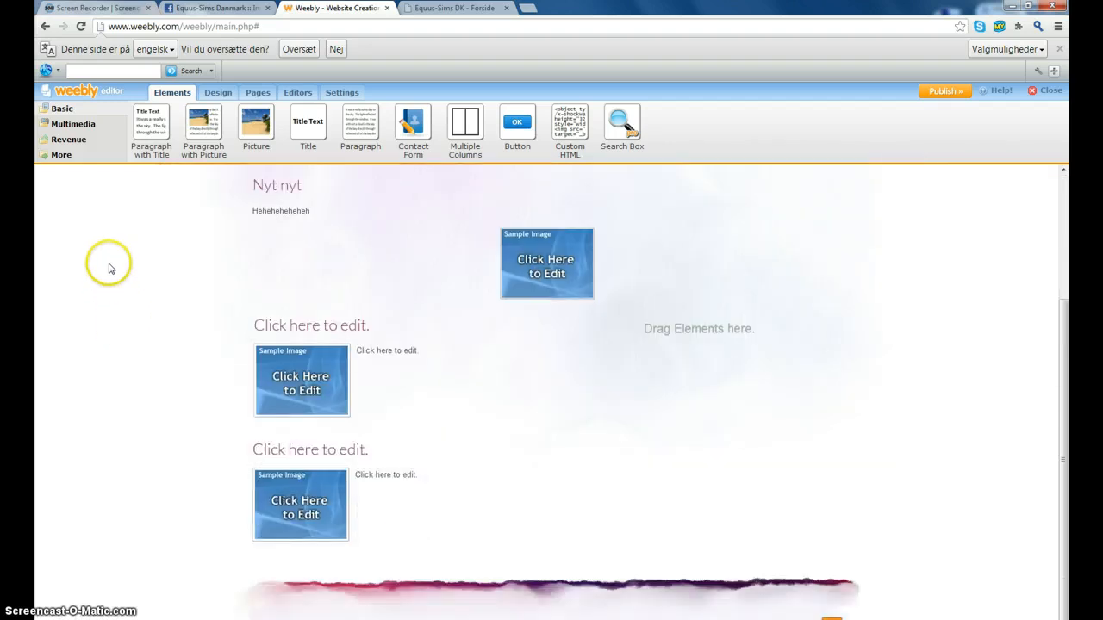
scroll(108, 267, "up", 3)
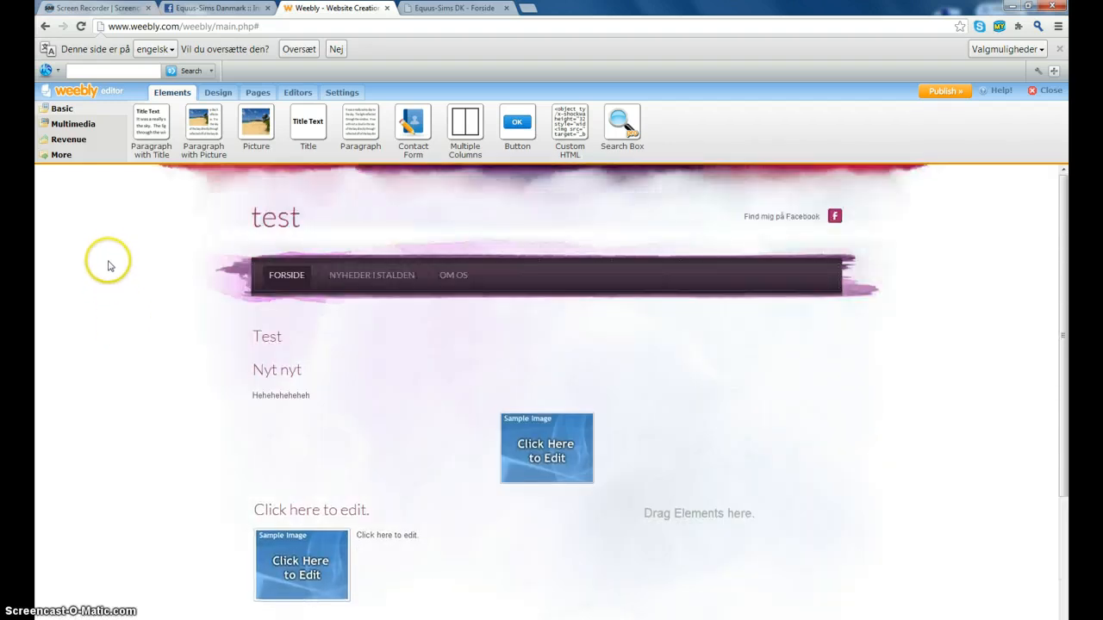
left_click(86, 126)
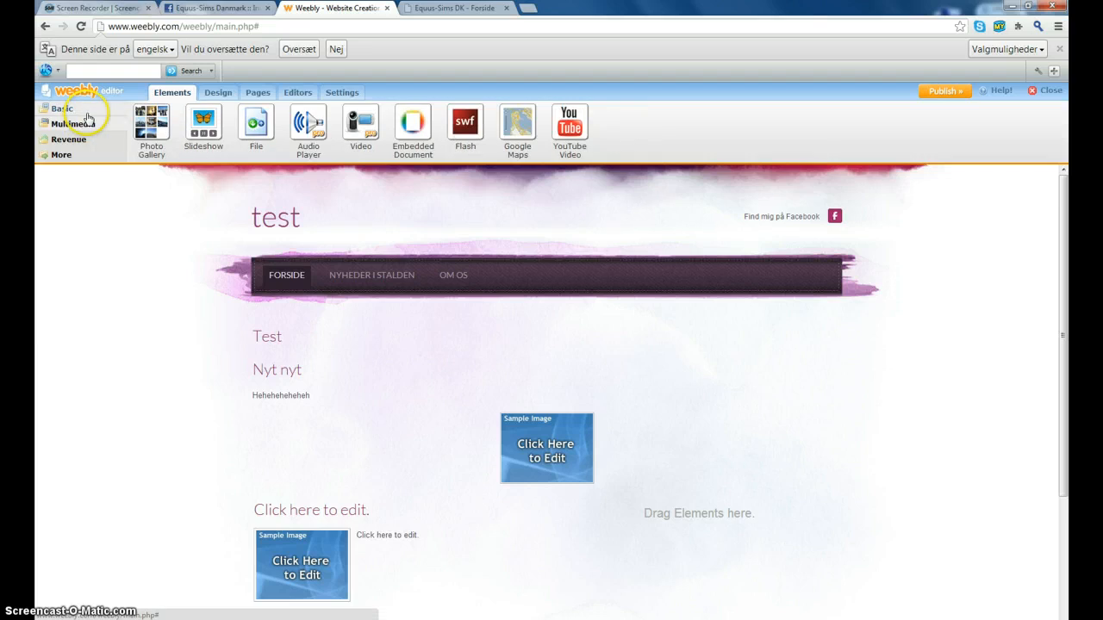
- Add a Double Thumbnails slideshow, then abandon it by closing the photos dialog without photos
left_click_drag(203, 122, 472, 365)
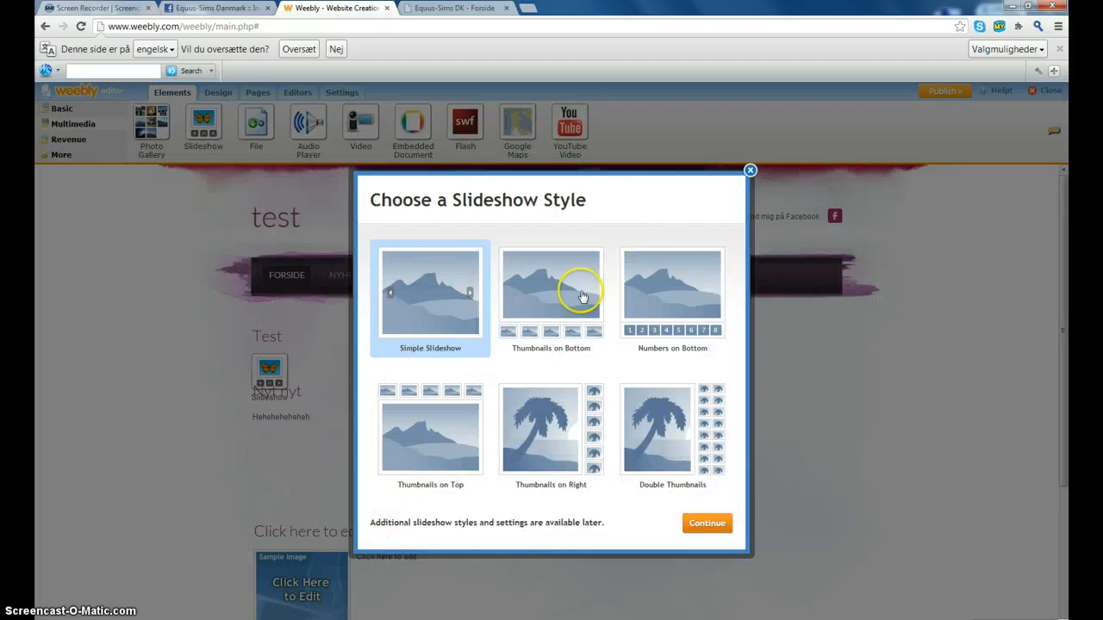
left_click(551, 301)
left_click(655, 294)
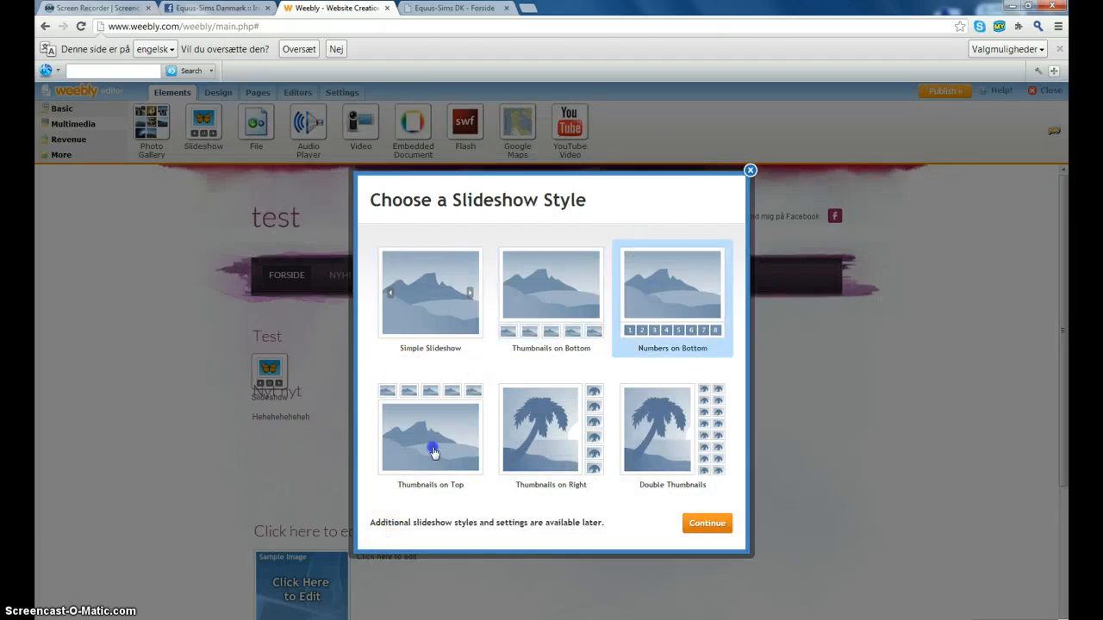
left_click(431, 444)
left_click(673, 384)
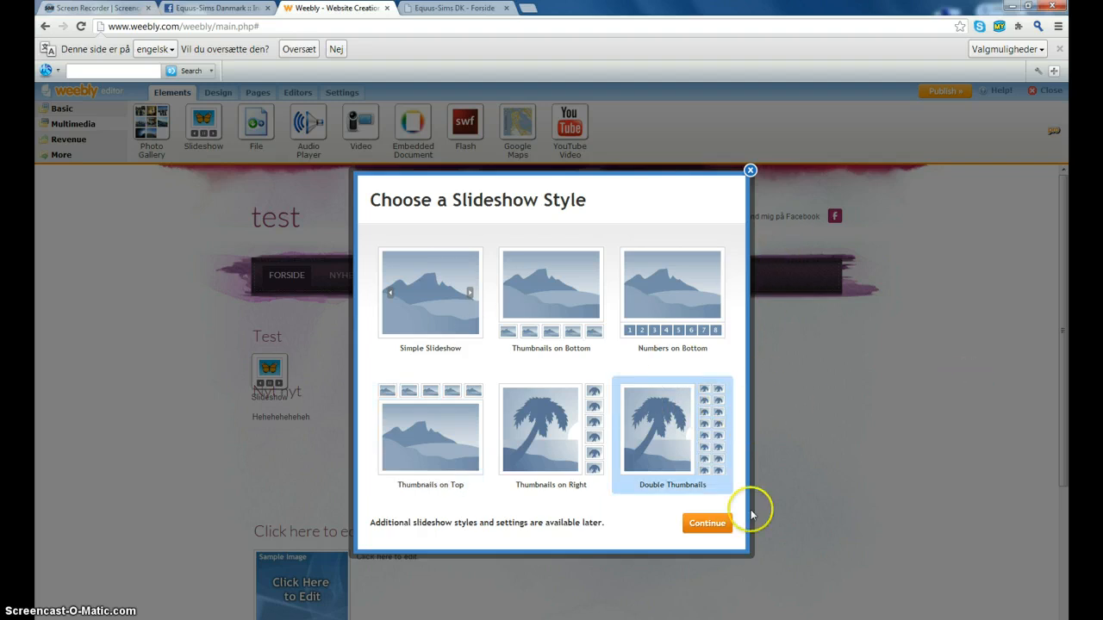
left_click(699, 525)
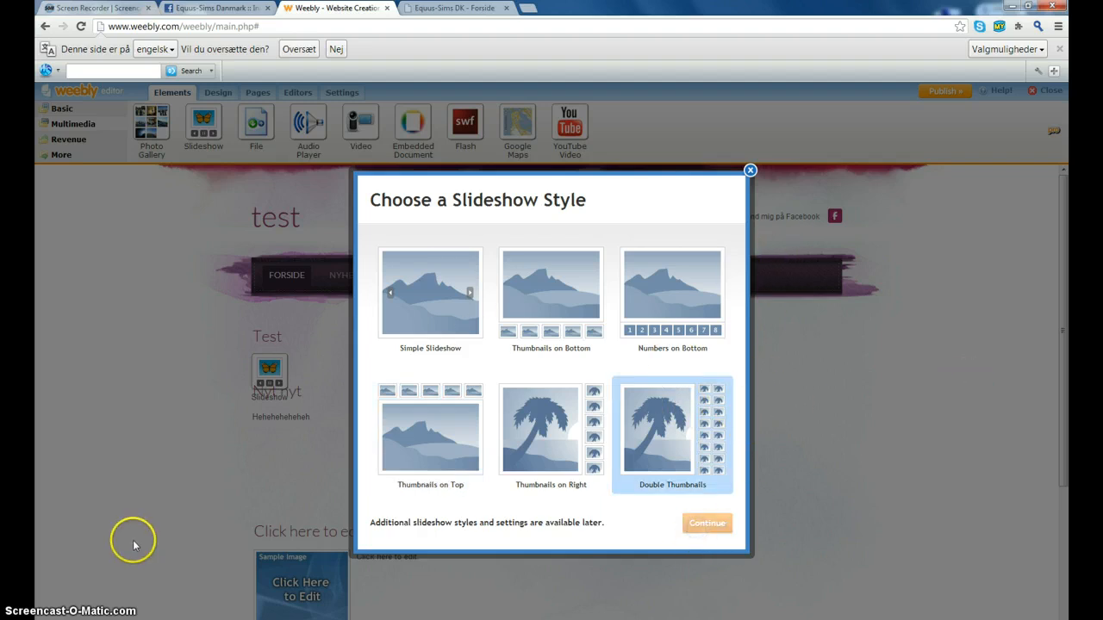
left_click(585, 449)
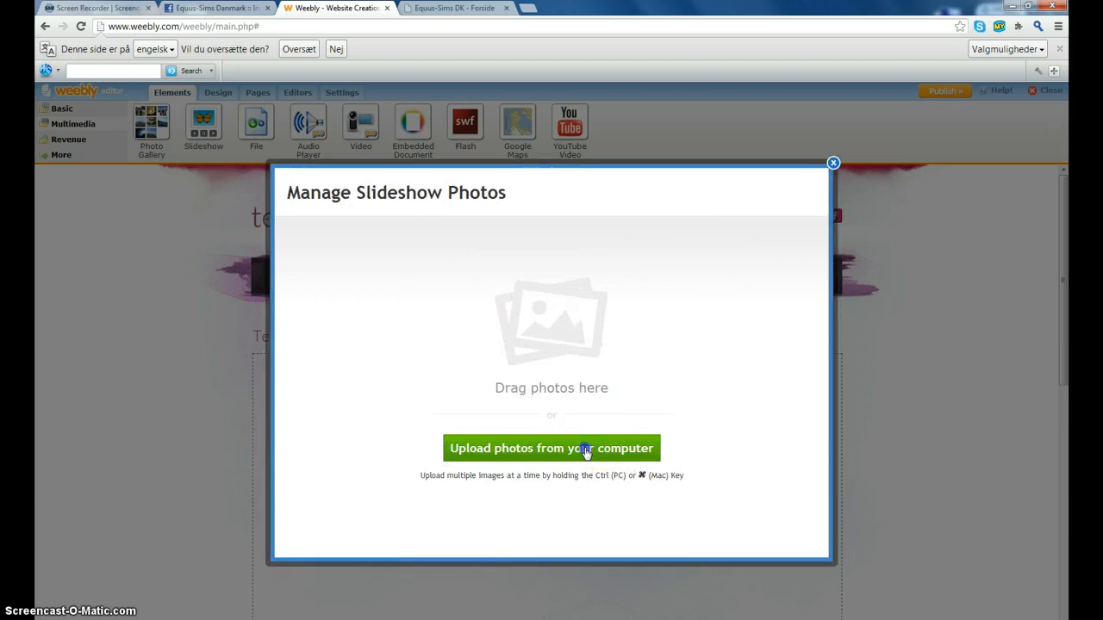
left_click(833, 164)
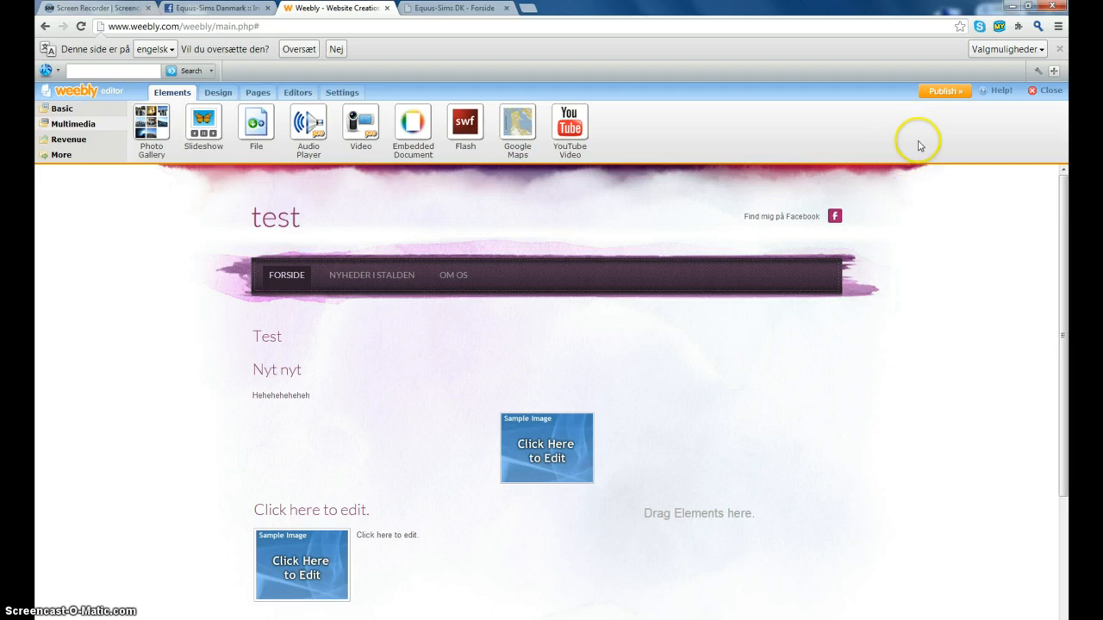
- Publish to the linett.weebly.com subdomain, reaching the Pro elements notice
left_click(938, 95)
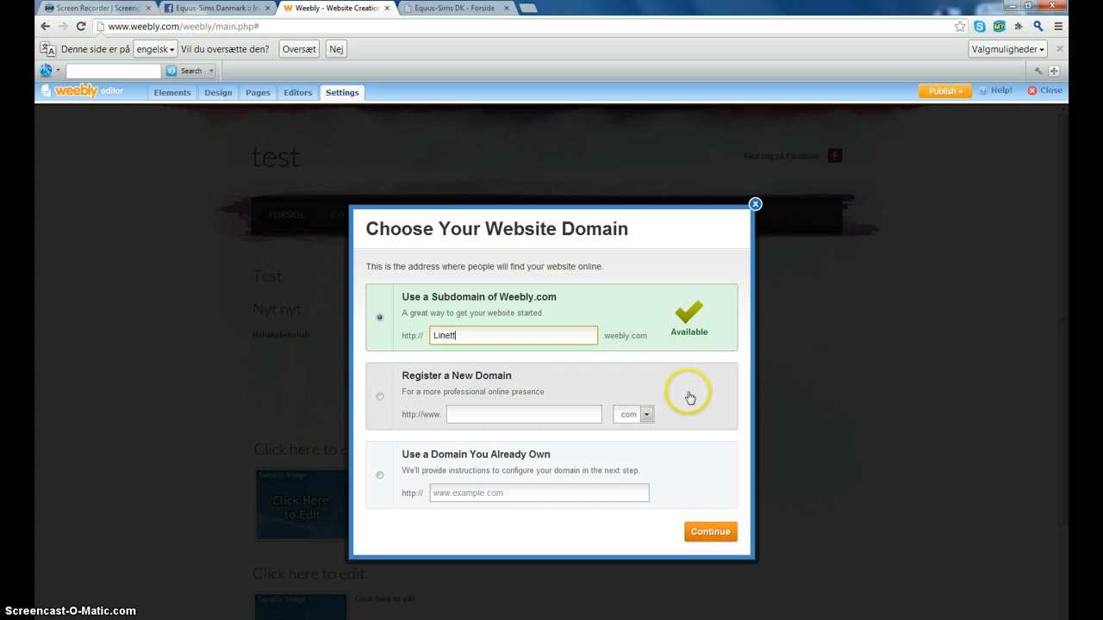
left_click(698, 534)
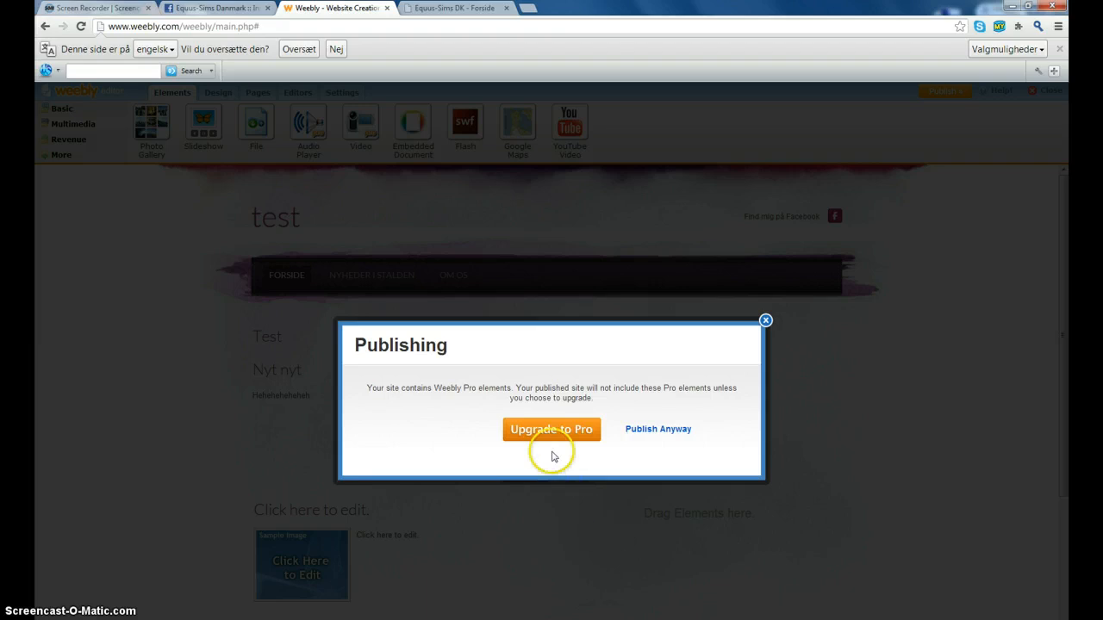
- Publish anyway without Pro, dismiss the Website Published! dialog, and start a new browser tab
left_click(639, 429)
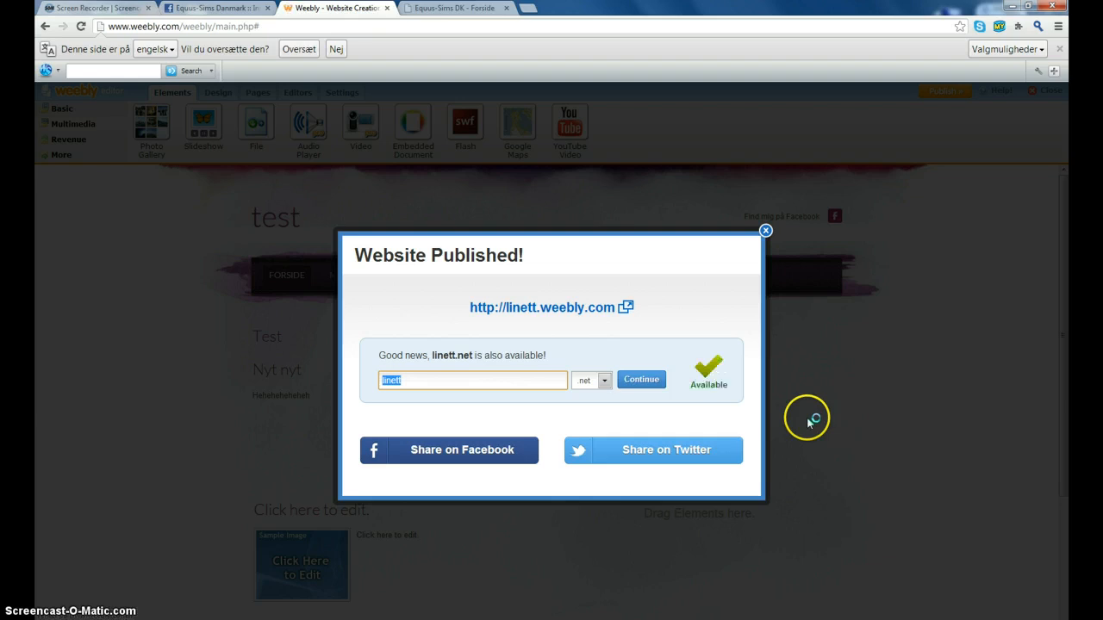
left_click(766, 231)
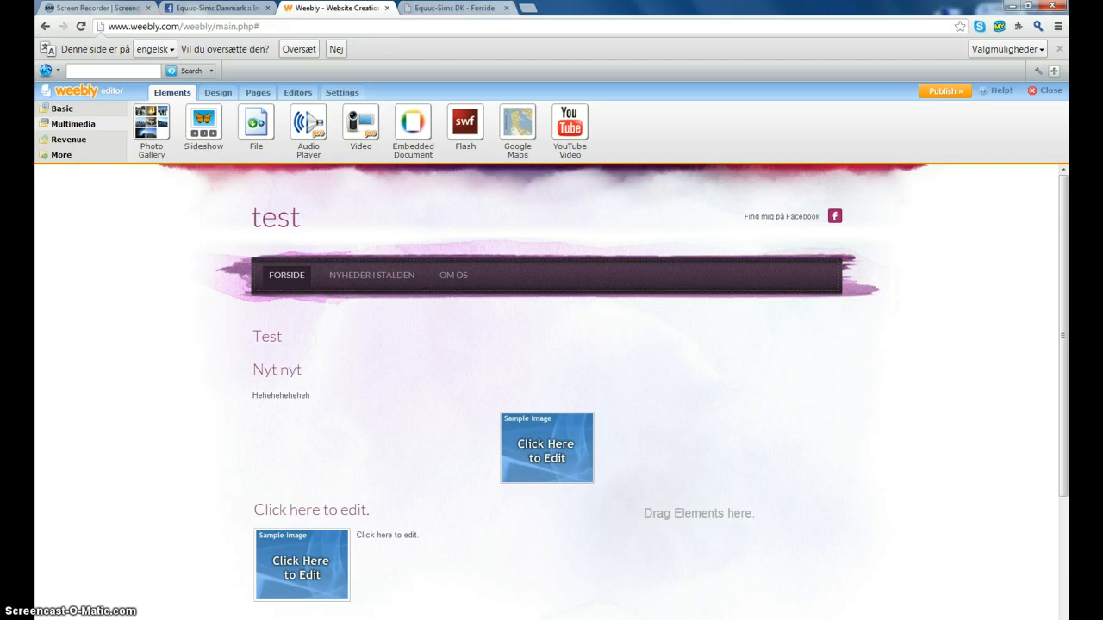
left_click(526, 7)
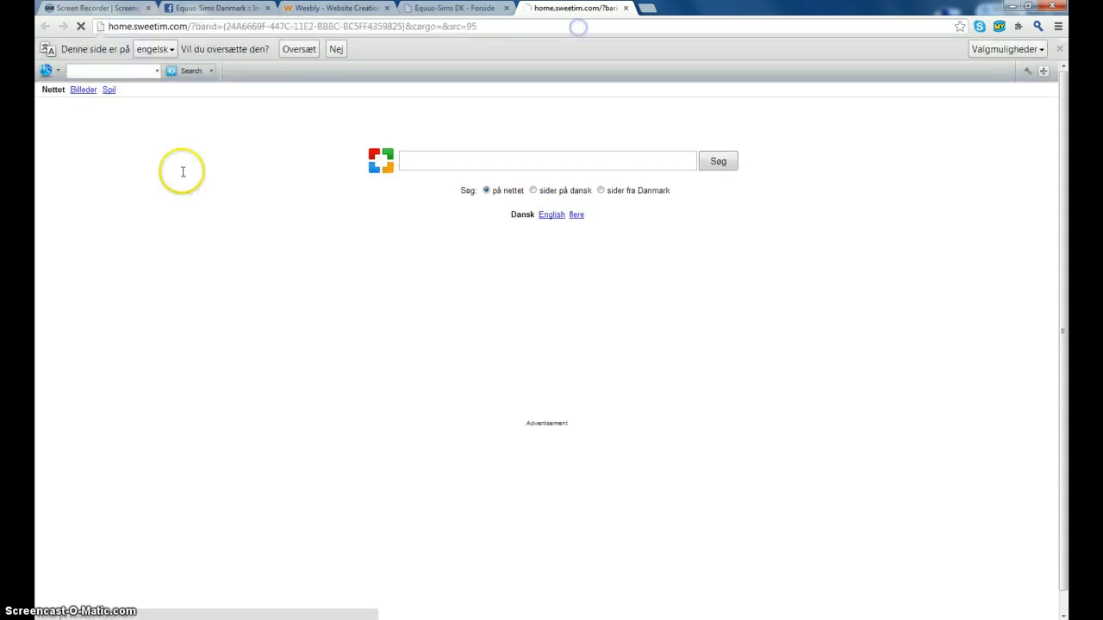
- Load the live site at linett.weebly.com in the new tab
left_click(435, 28)
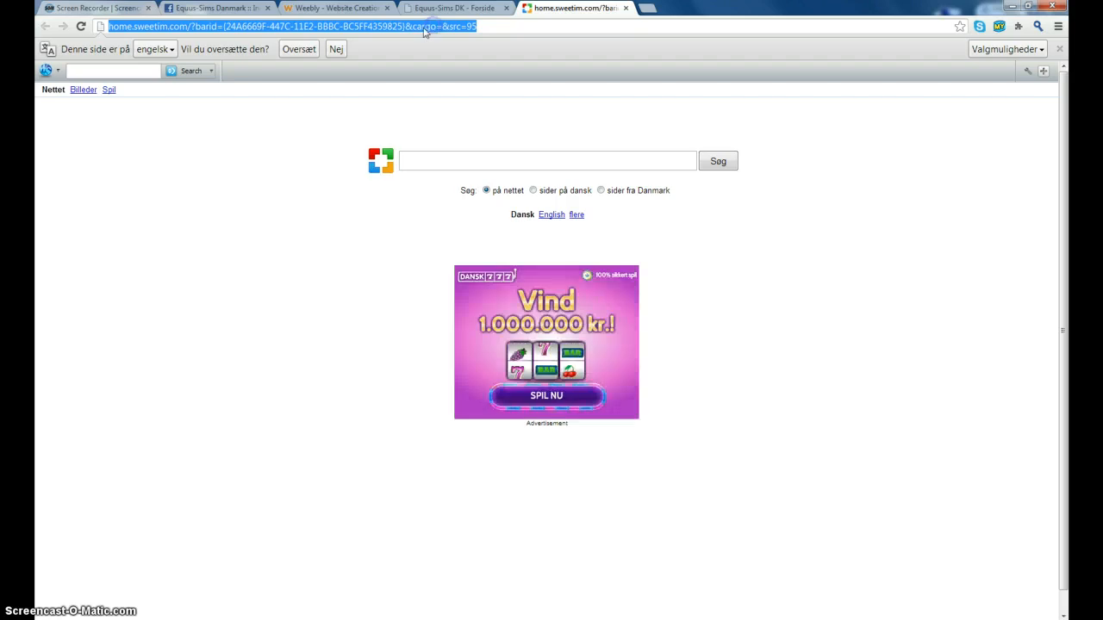
type("linett.weeblyu")
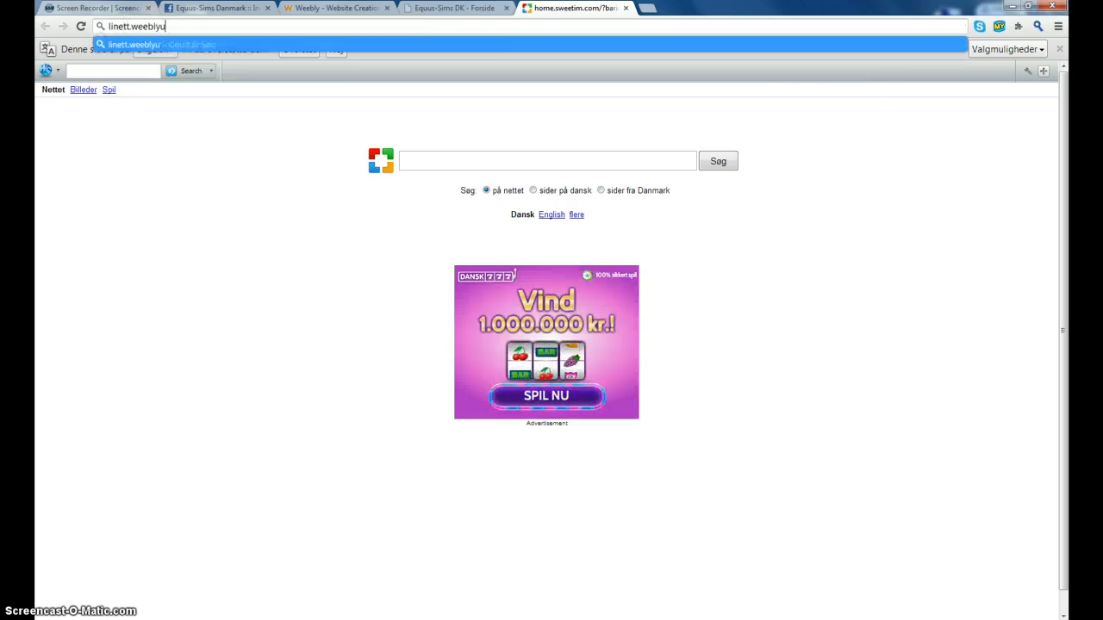
key("BackSpace")
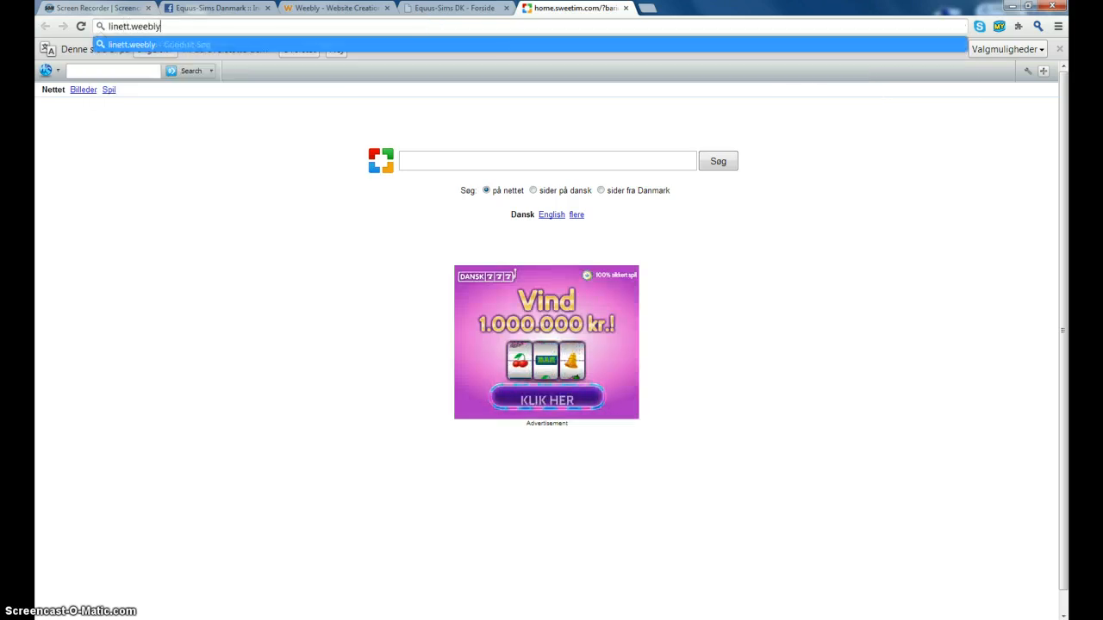
type(".com")
key("Return")
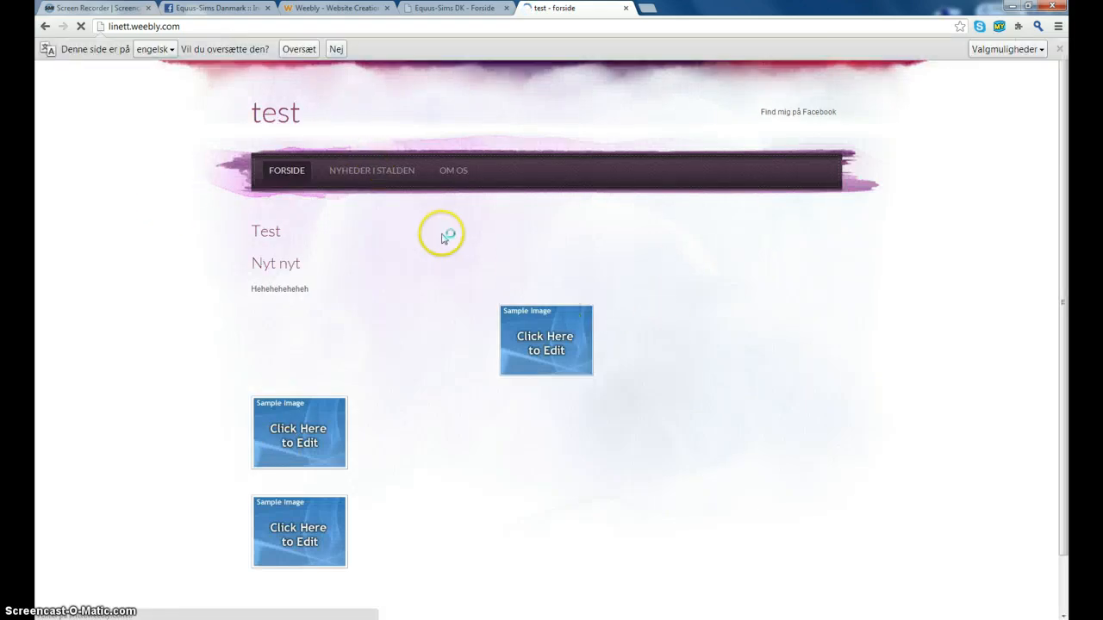
- Browse the live NYHEDER I STALDEN and OM OS pages, then return to the Equus-Sims DK tab
left_click(408, 195)
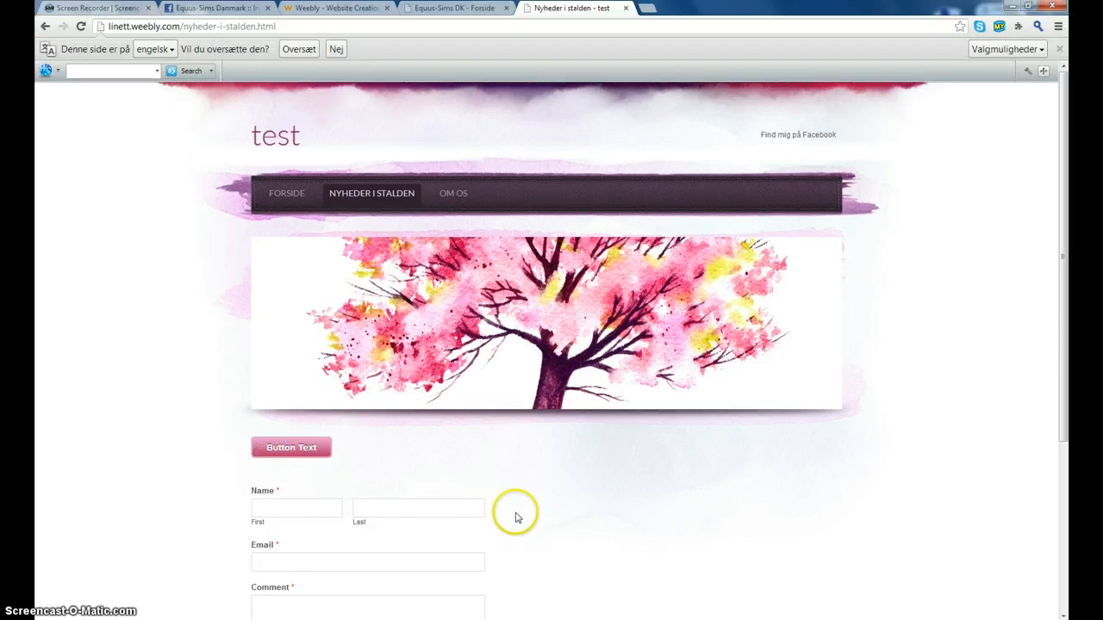
scroll(516, 517, "down", 2)
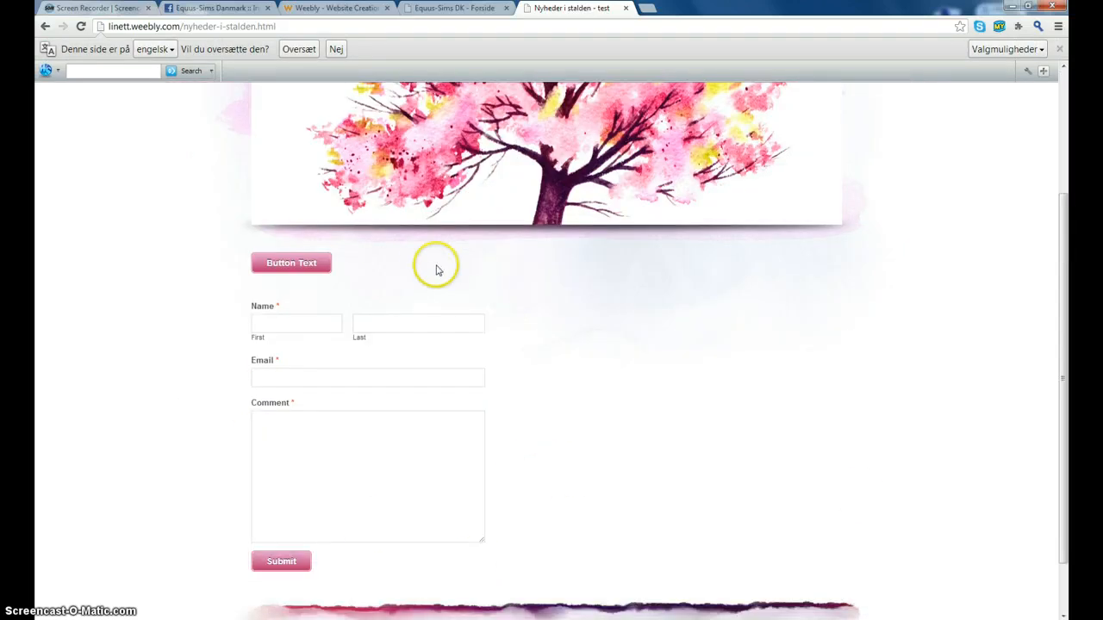
scroll(357, 345, "up", 2)
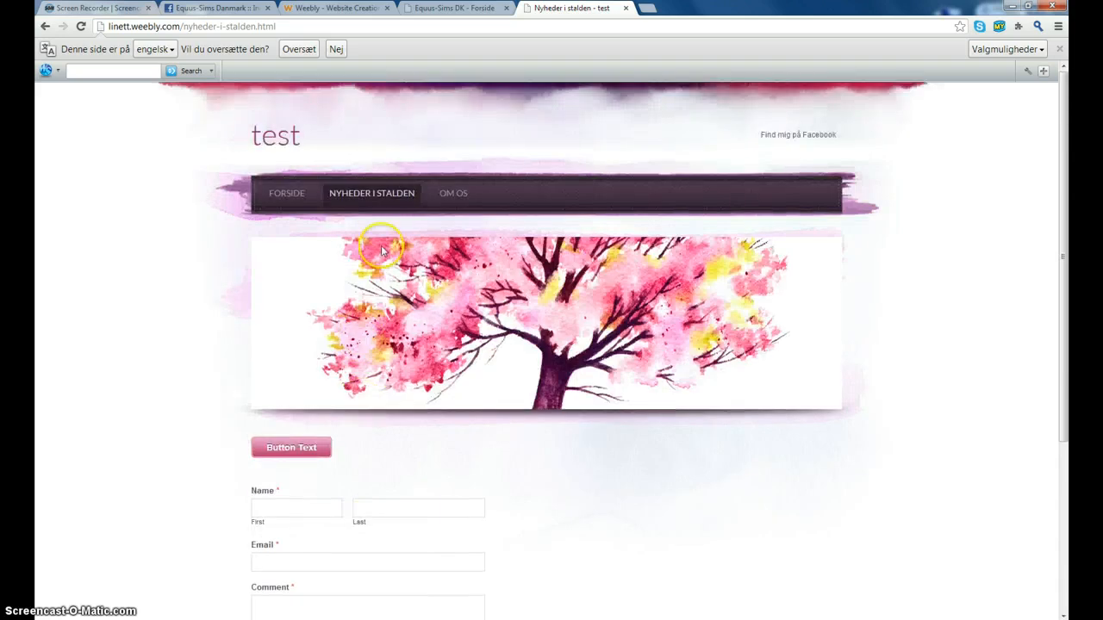
left_click(452, 195)
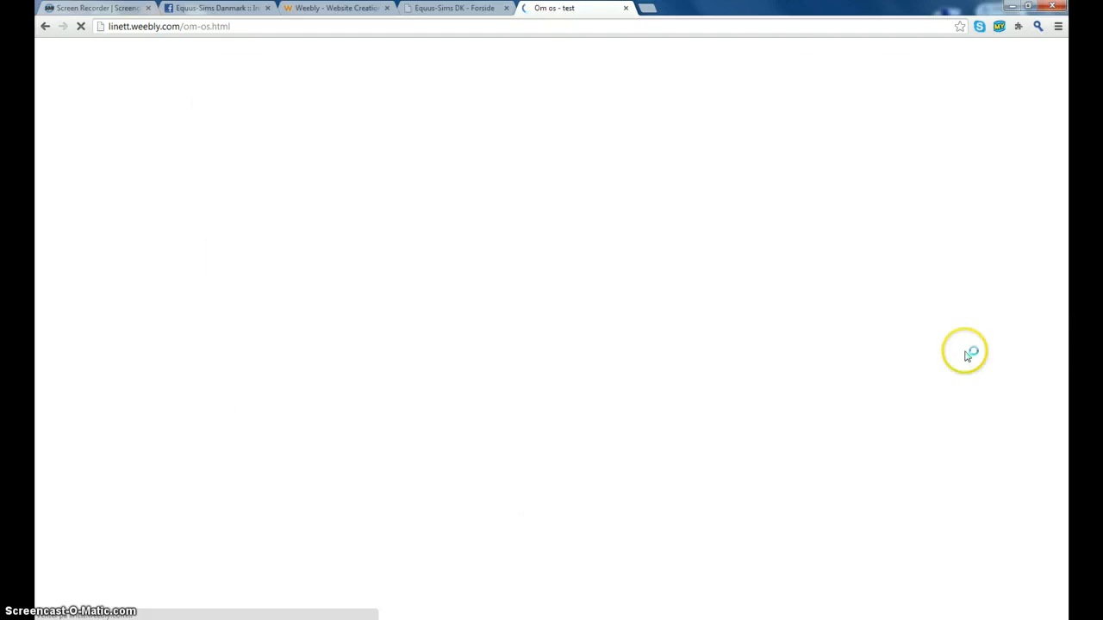
scroll(483, 406, "down", 1)
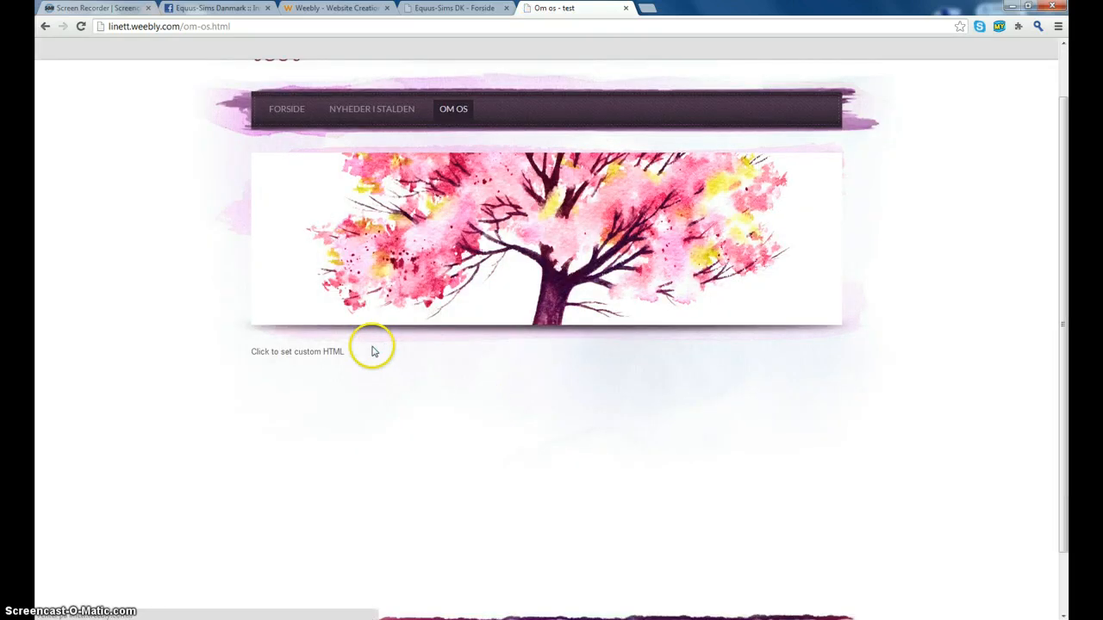
scroll(374, 347, "up", 1)
left_click(454, 8)
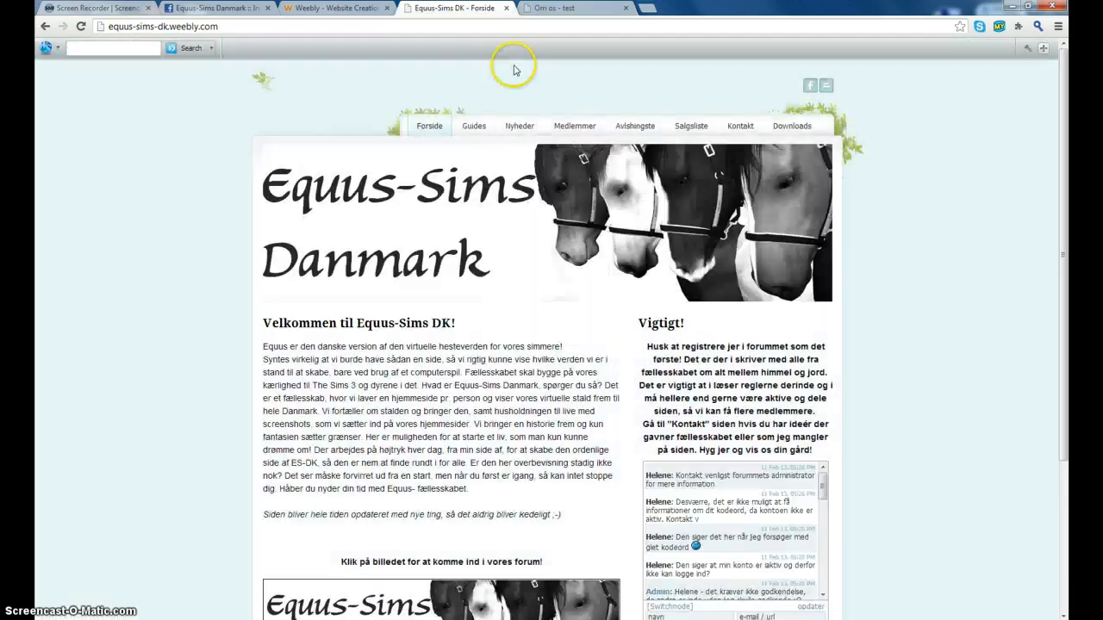
- Go from the forum tab back to Equus-Sims DK and scroll to the Kontakt page's form
left_click(226, 7)
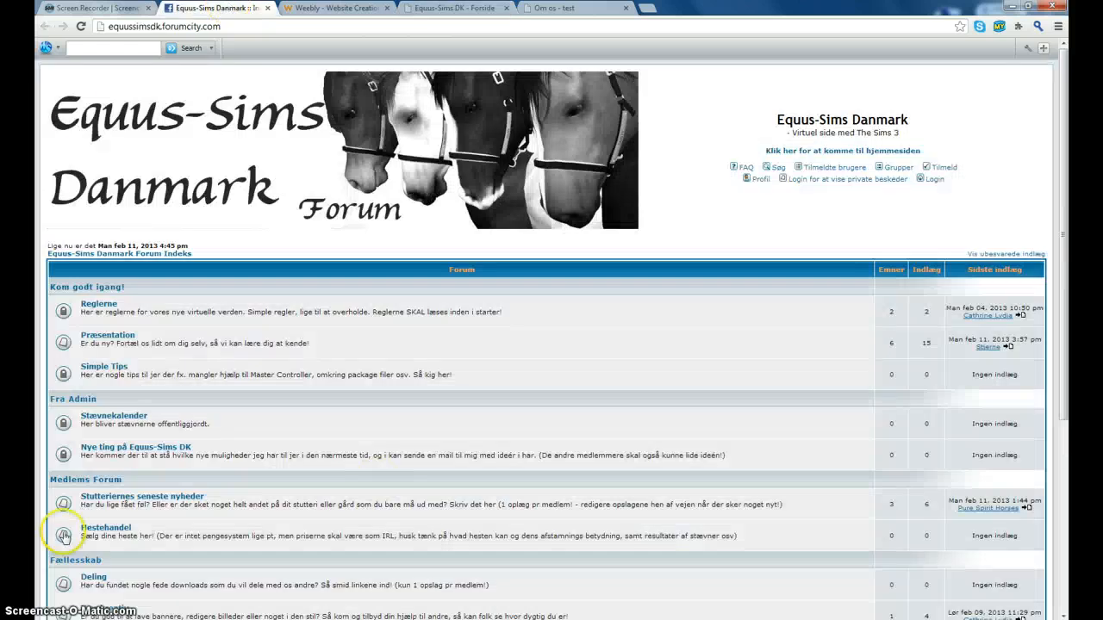
left_click(439, 8)
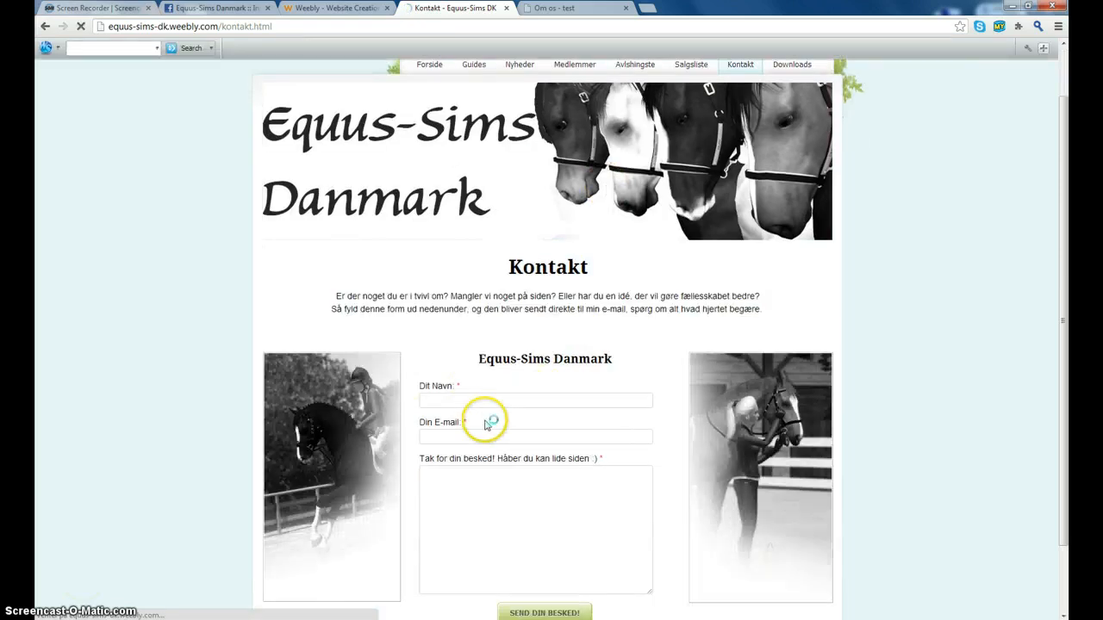
scroll(517, 401, "down", 1)
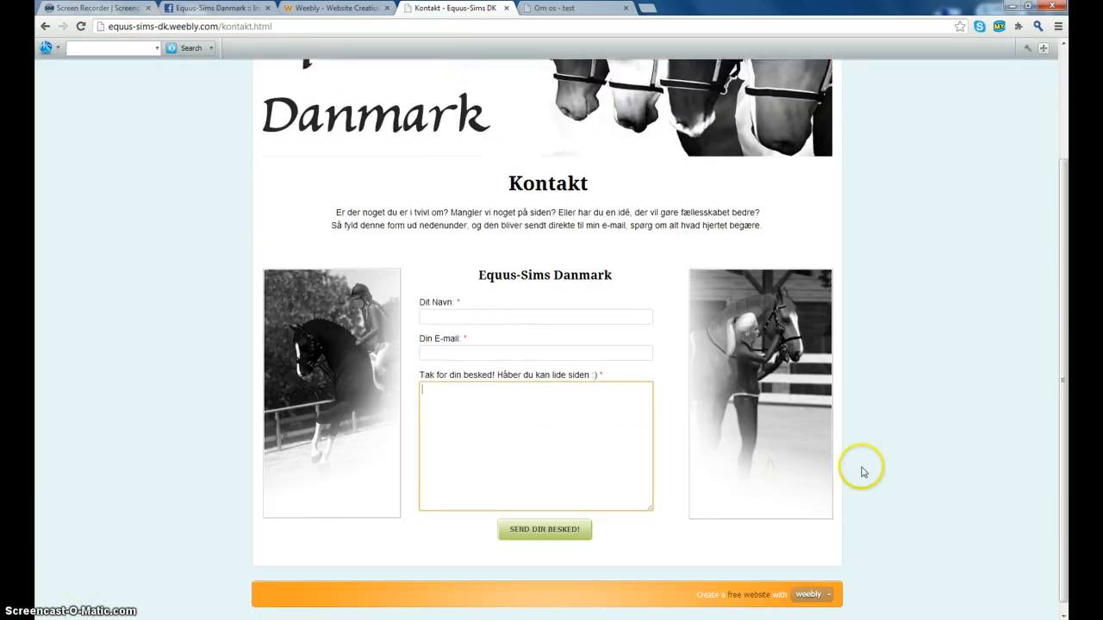
- Submit the Kontakt form with name 'test', an e-mail address and a 'hej hej' message
left_click(468, 320)
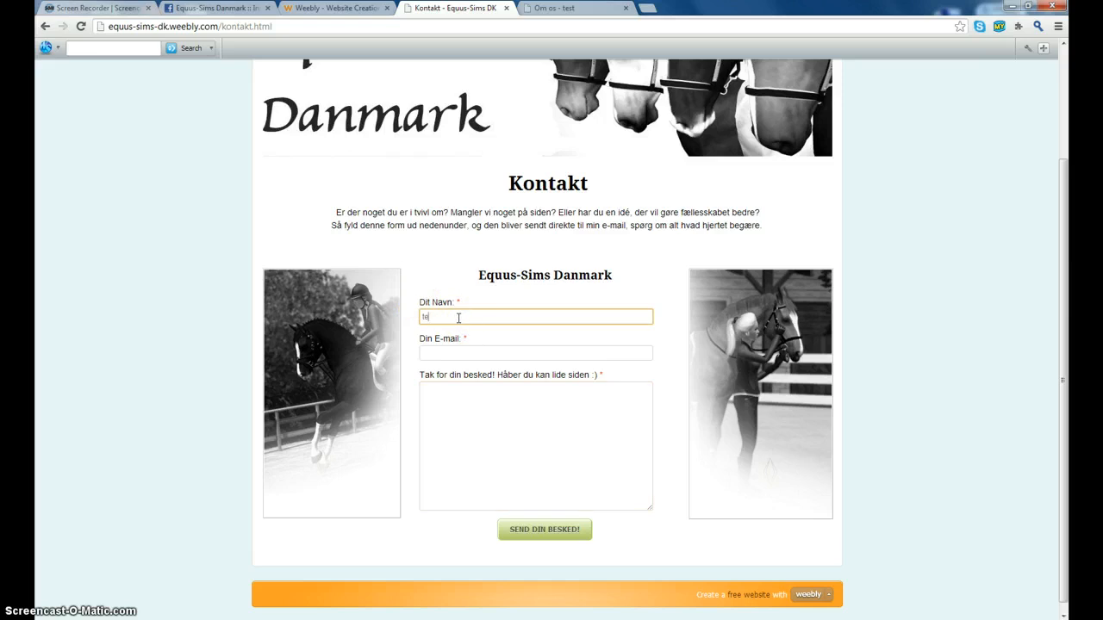
type("test")
left_click(484, 352)
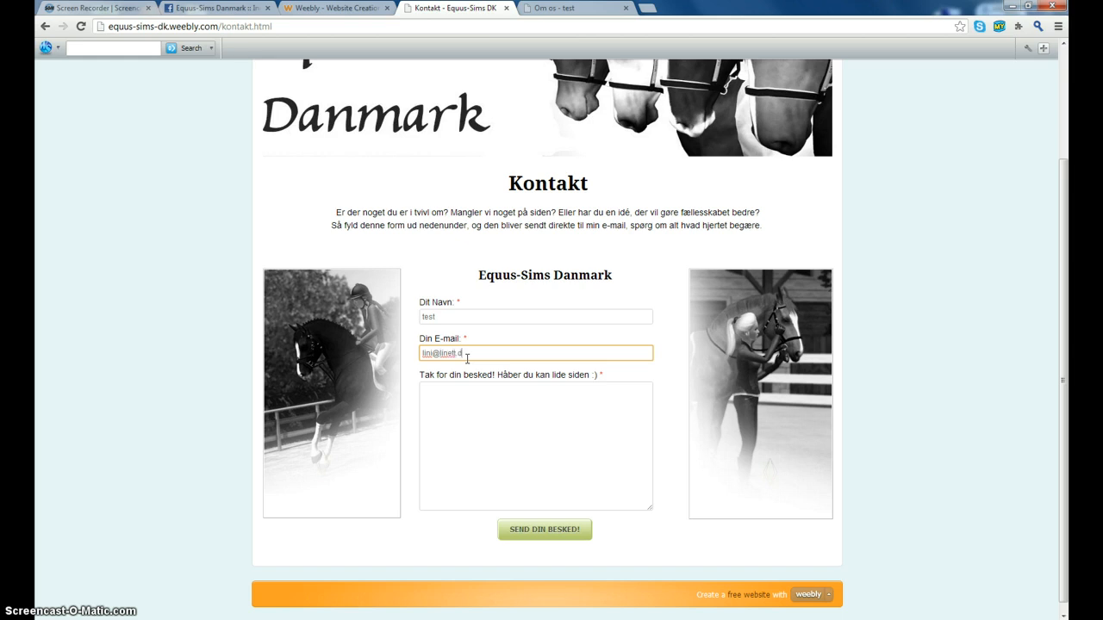
left_click(484, 416)
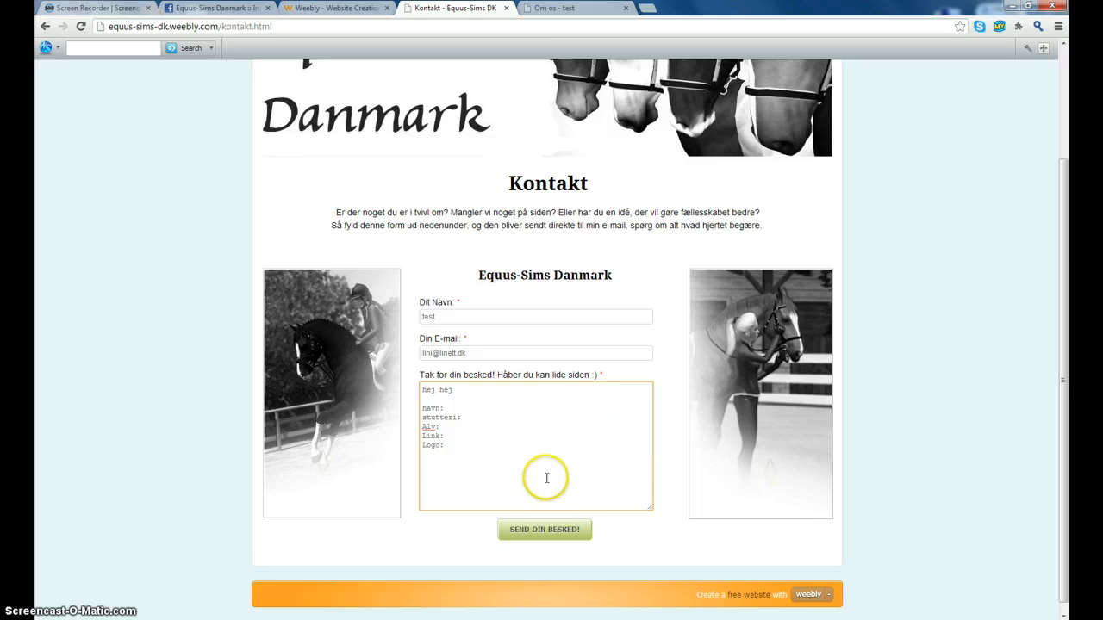
left_click(476, 400)
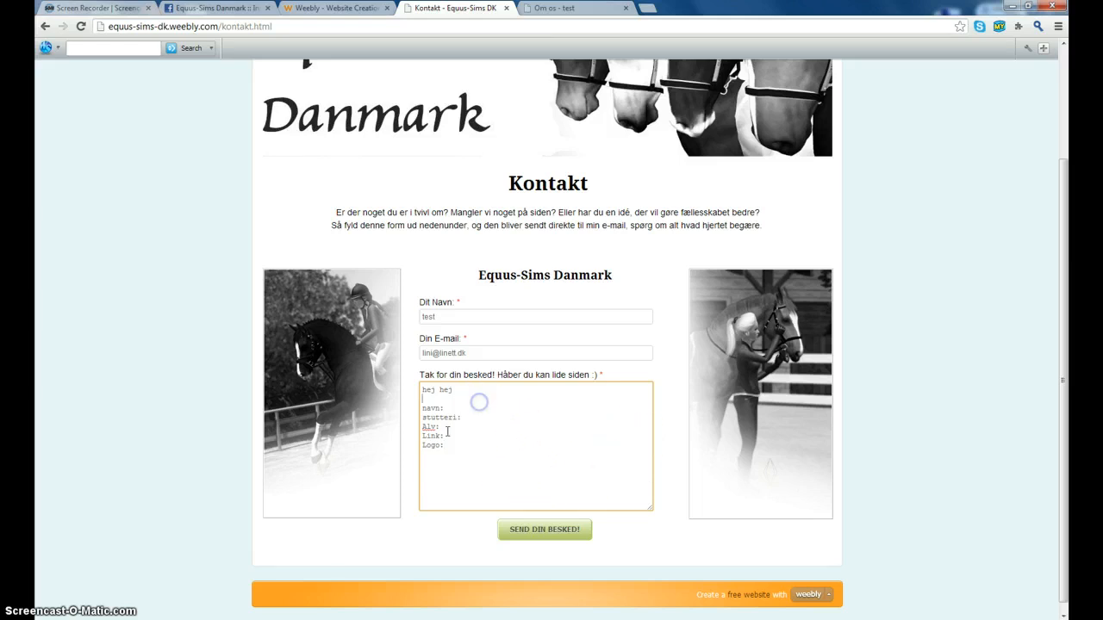
key("Return")
key("Return")
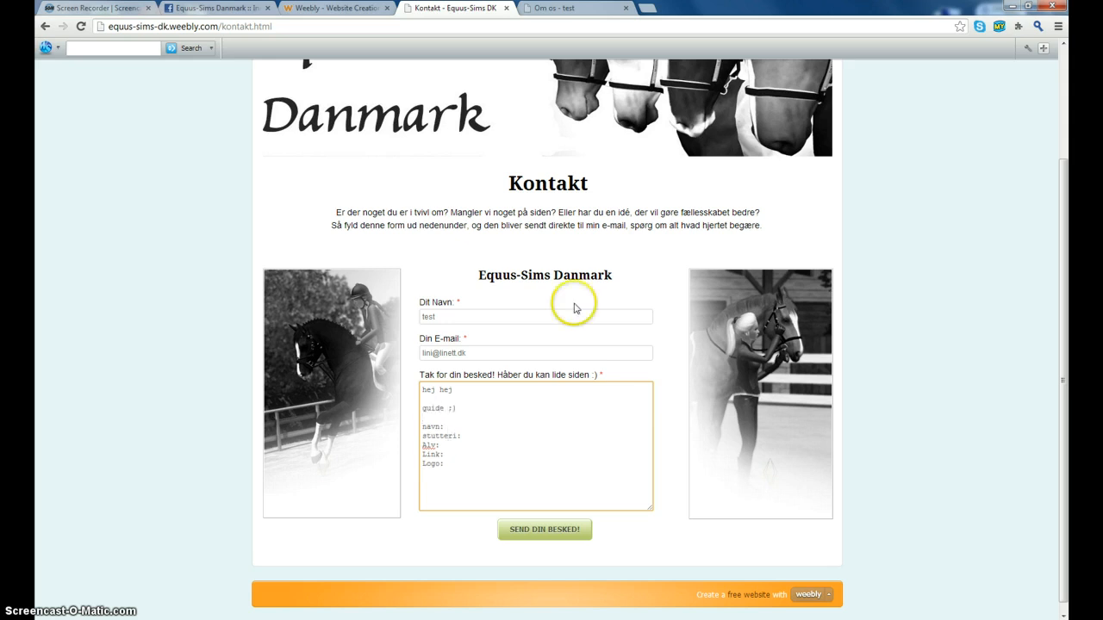
left_click(523, 534)
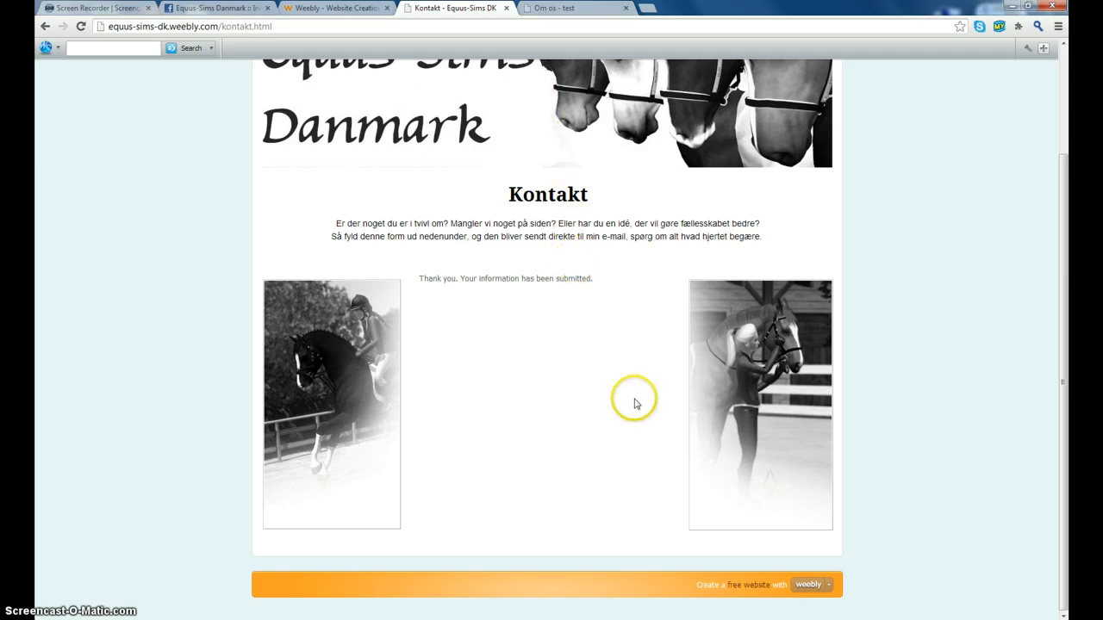
scroll(637, 392, "up", 2)
- Scroll through the member stable banners on Medlemmer, then return to the Equus-Sims Danmark forum
left_click(564, 125)
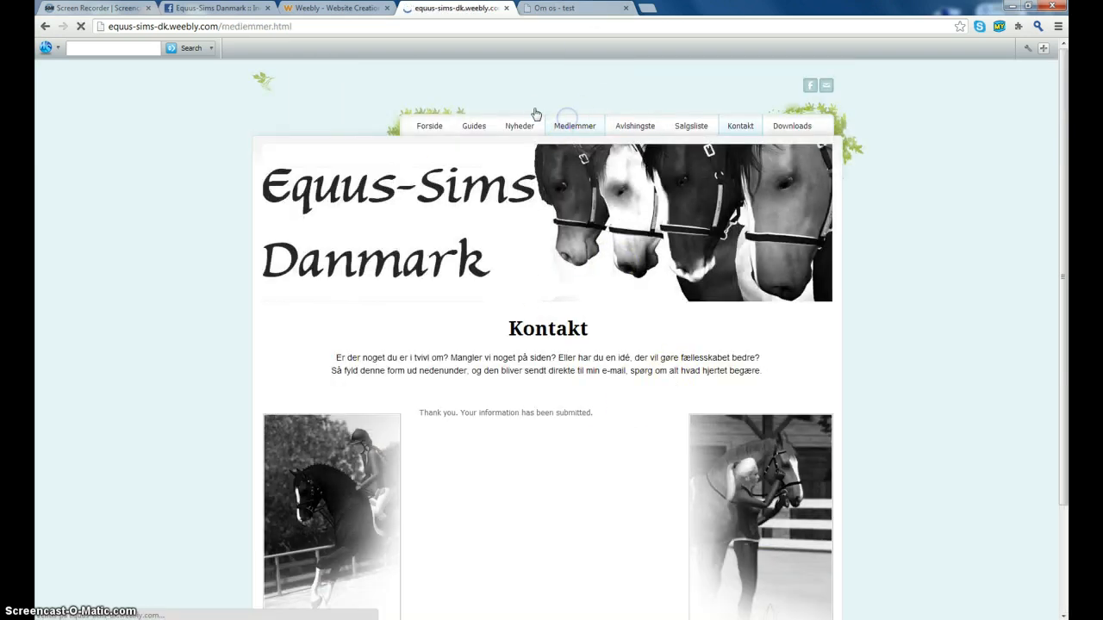
scroll(853, 405, "down", 2)
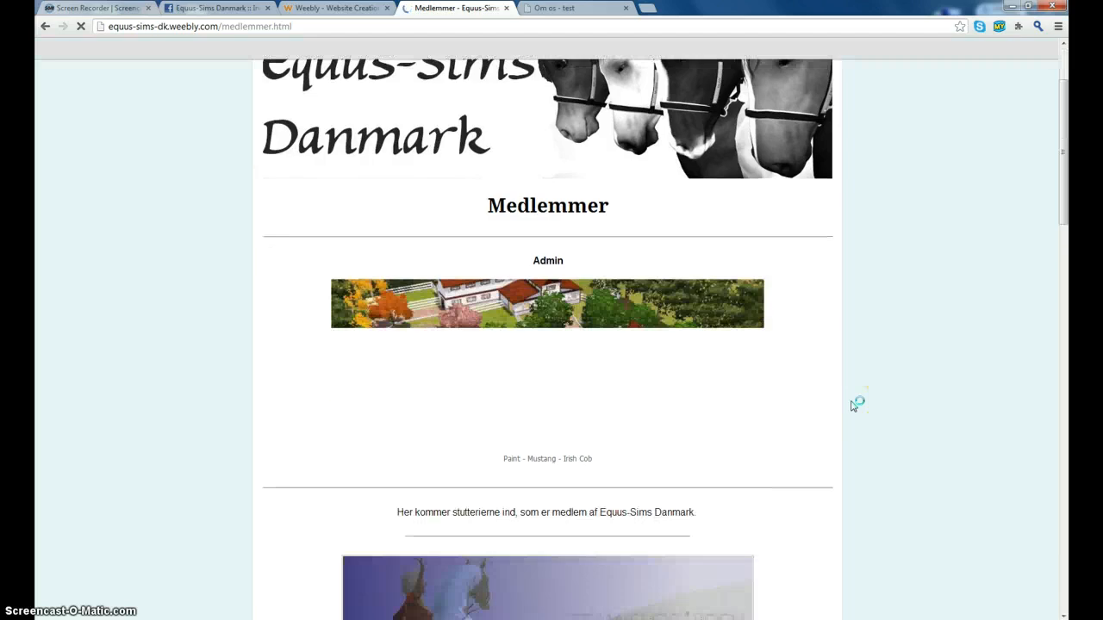
scroll(853, 405, "down", 8)
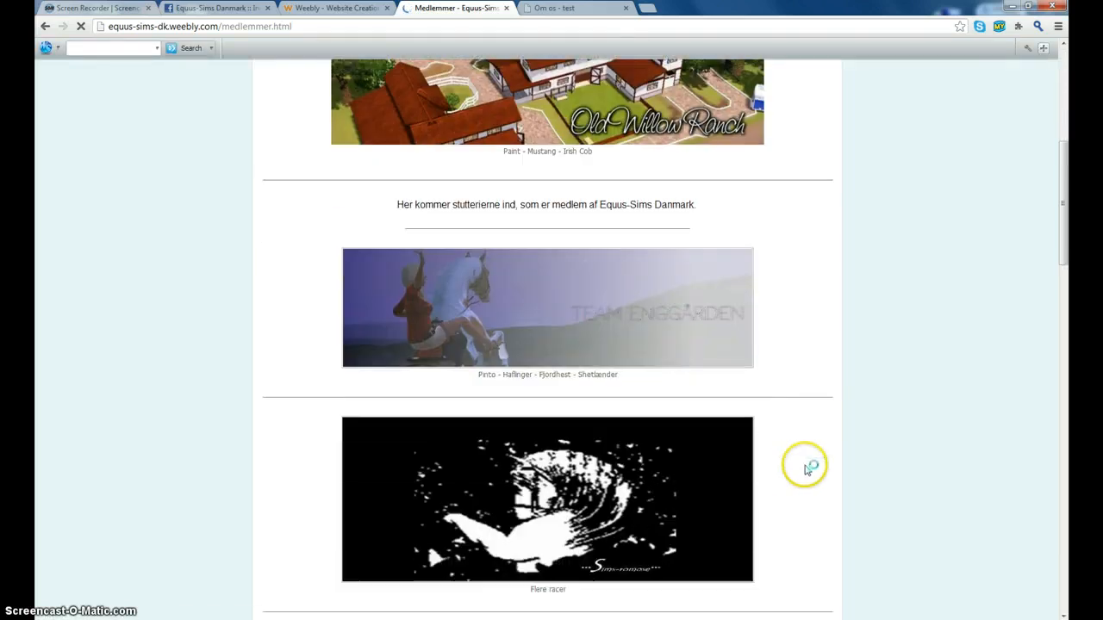
scroll(876, 453, "down", 18)
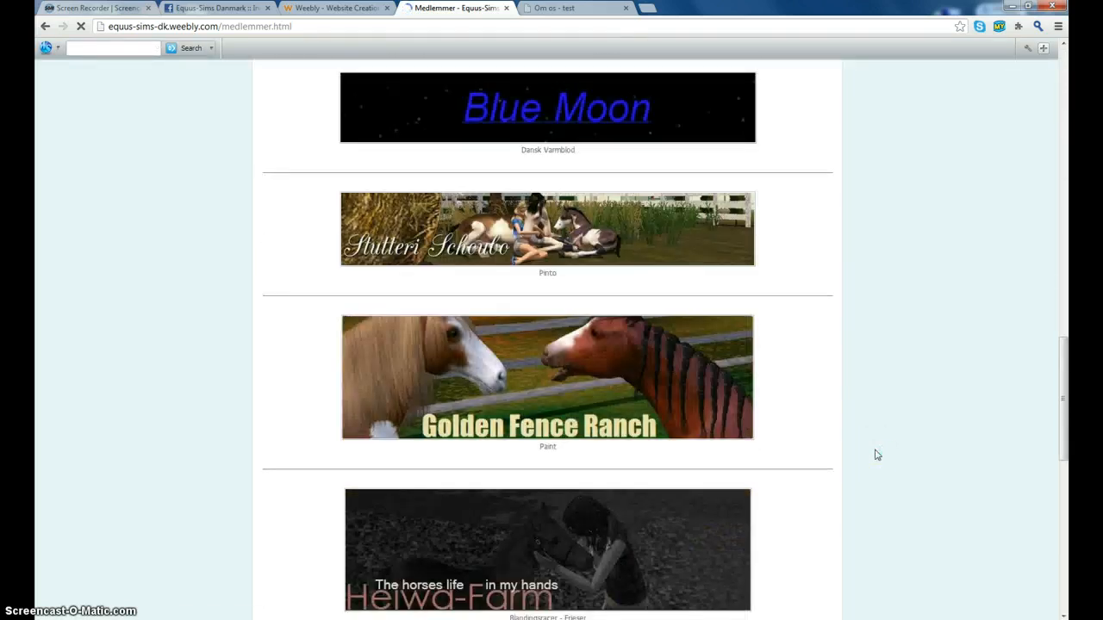
scroll(876, 454, "down", 3)
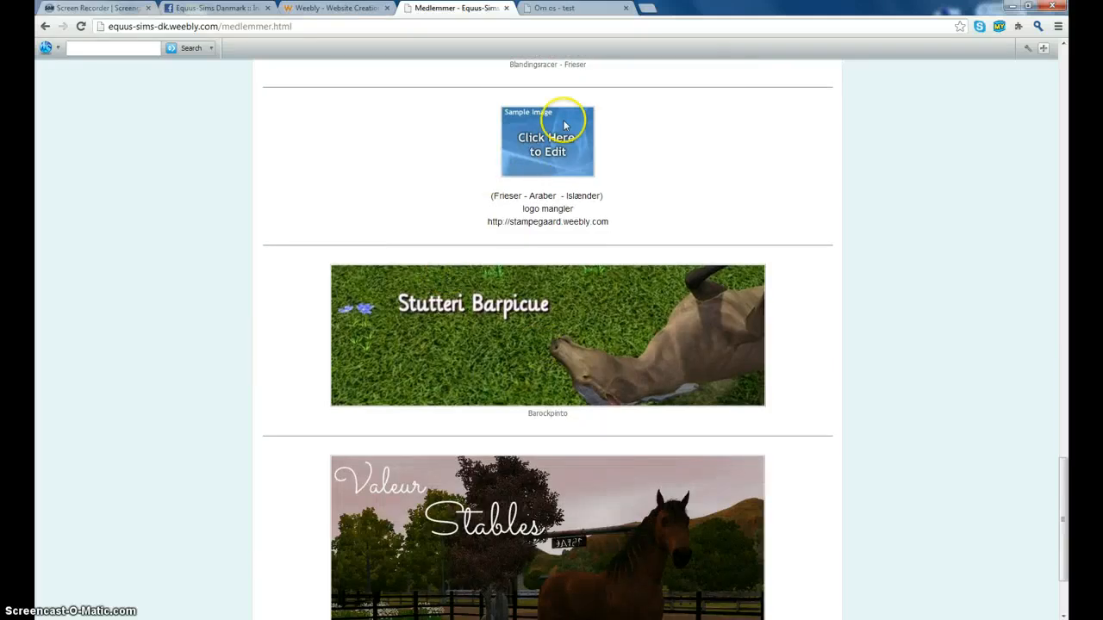
left_click(209, 8)
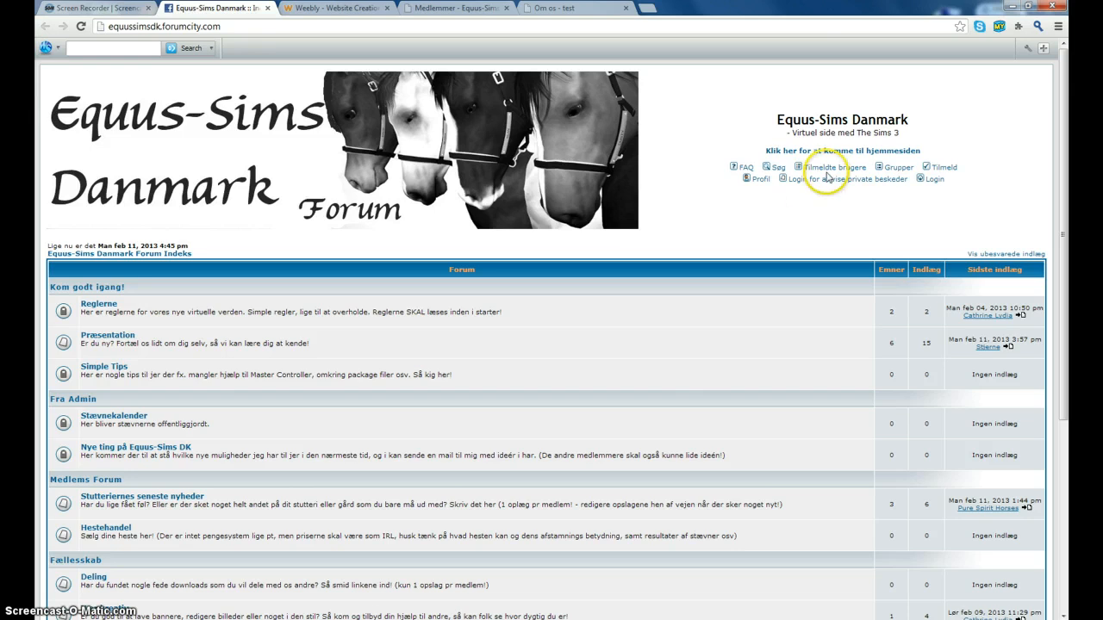
- Open the forum's Tilmeld form as 'over 13 år gammel', review it, then return to the Weebly editor
left_click(945, 169)
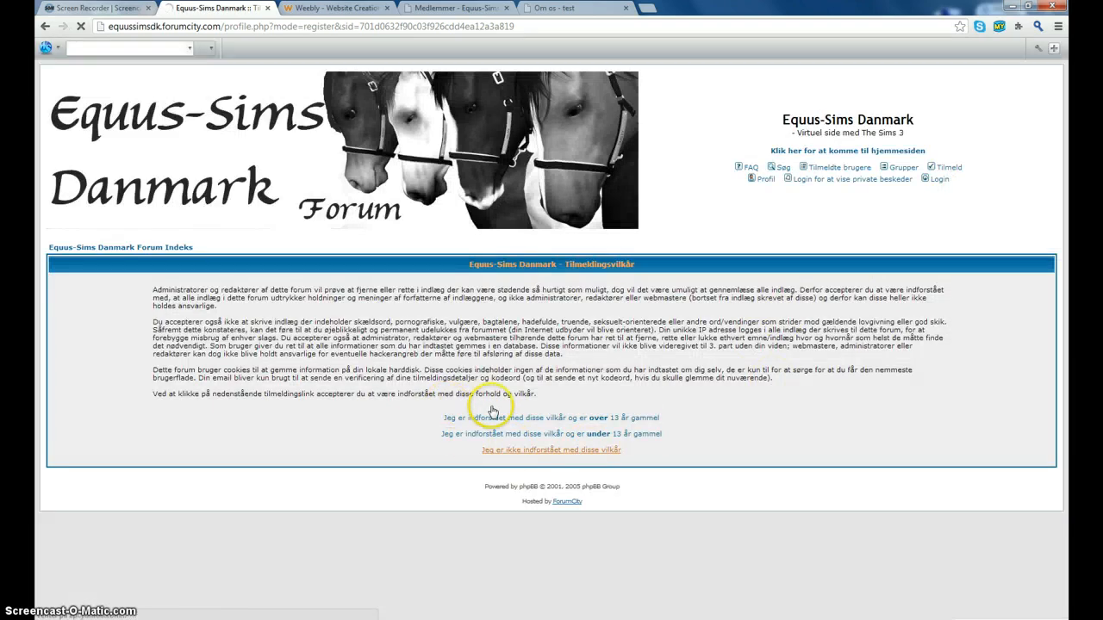
left_click(644, 419)
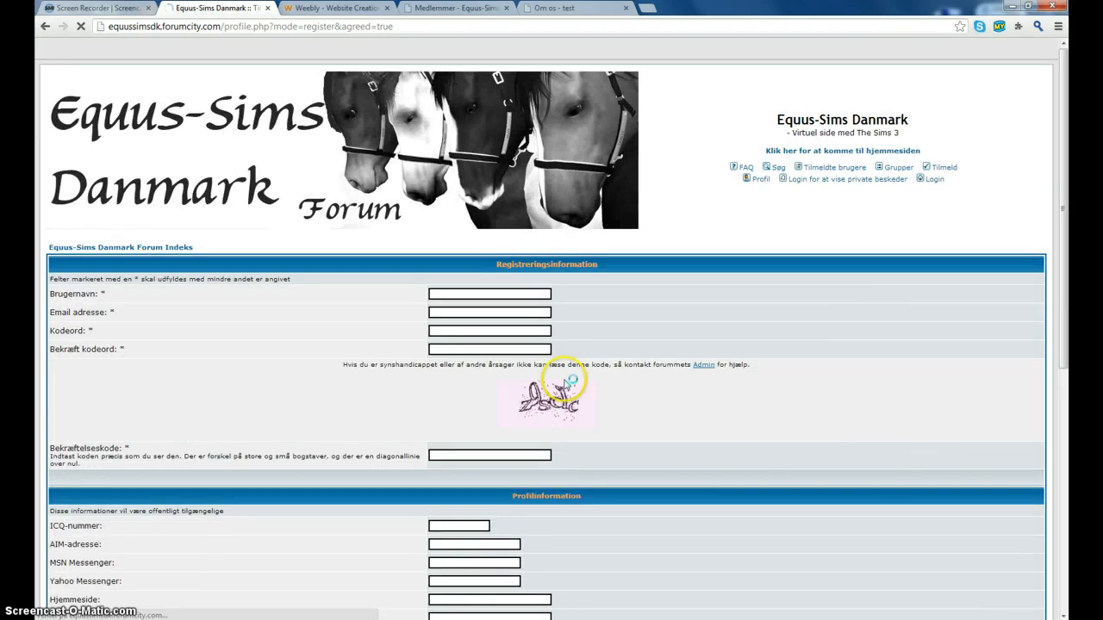
scroll(259, 302, "down", 3)
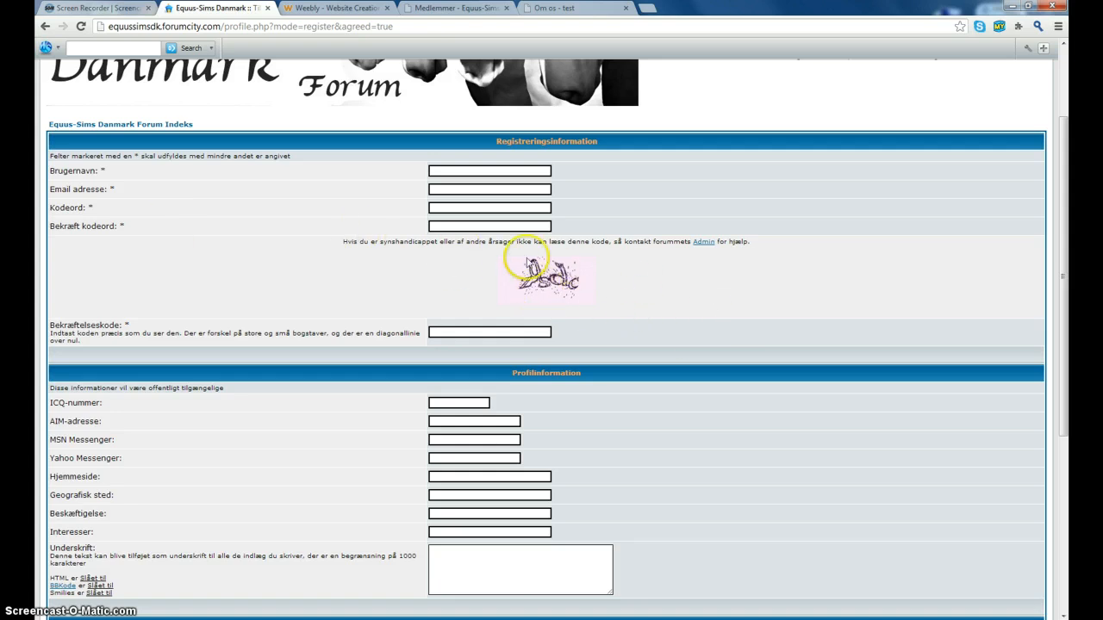
scroll(934, 416, "down", 3)
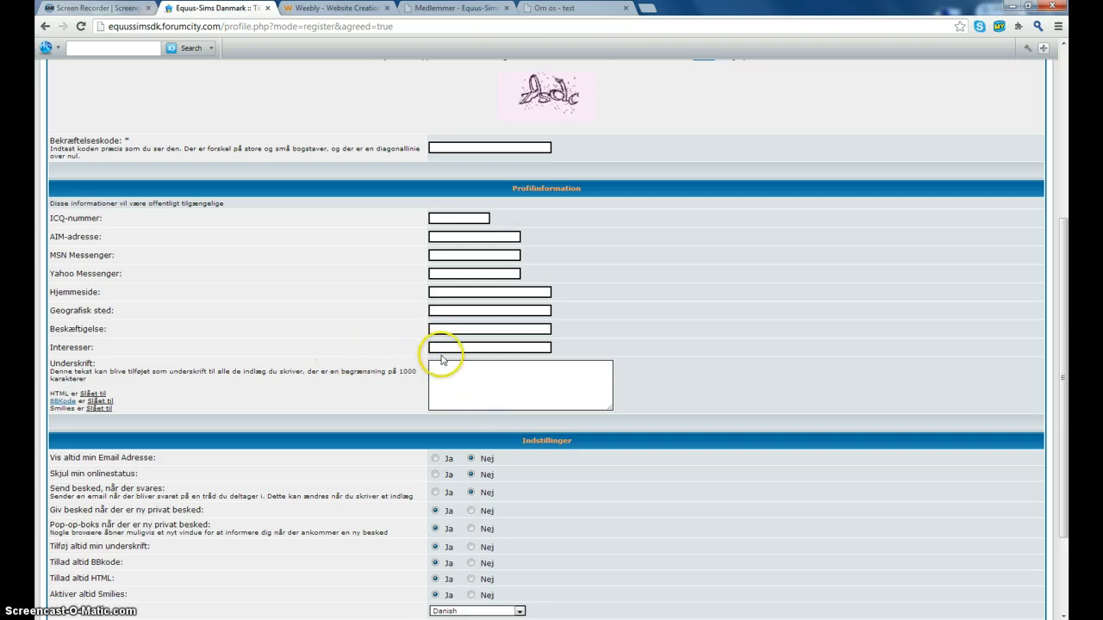
scroll(652, 352, "down", 3)
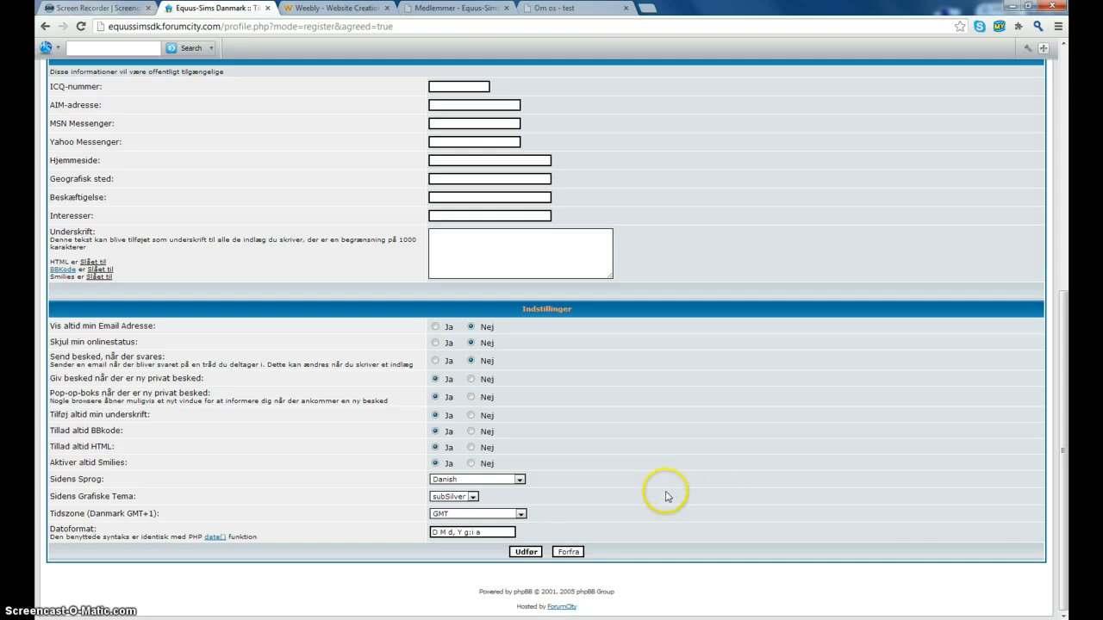
scroll(650, 491, "up", 5)
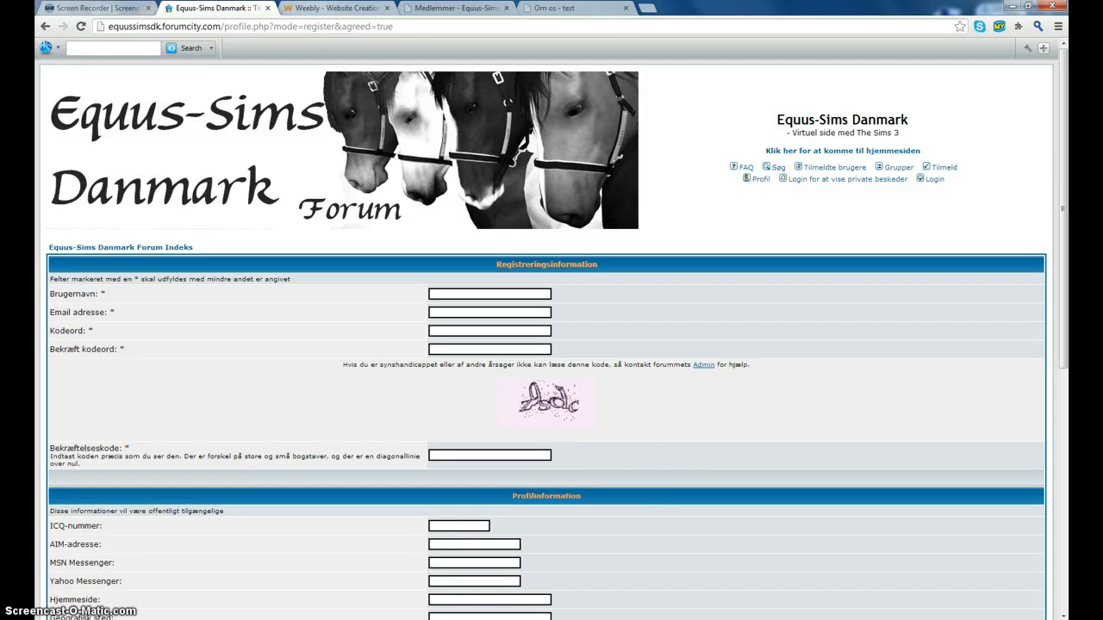
left_click(322, 9)
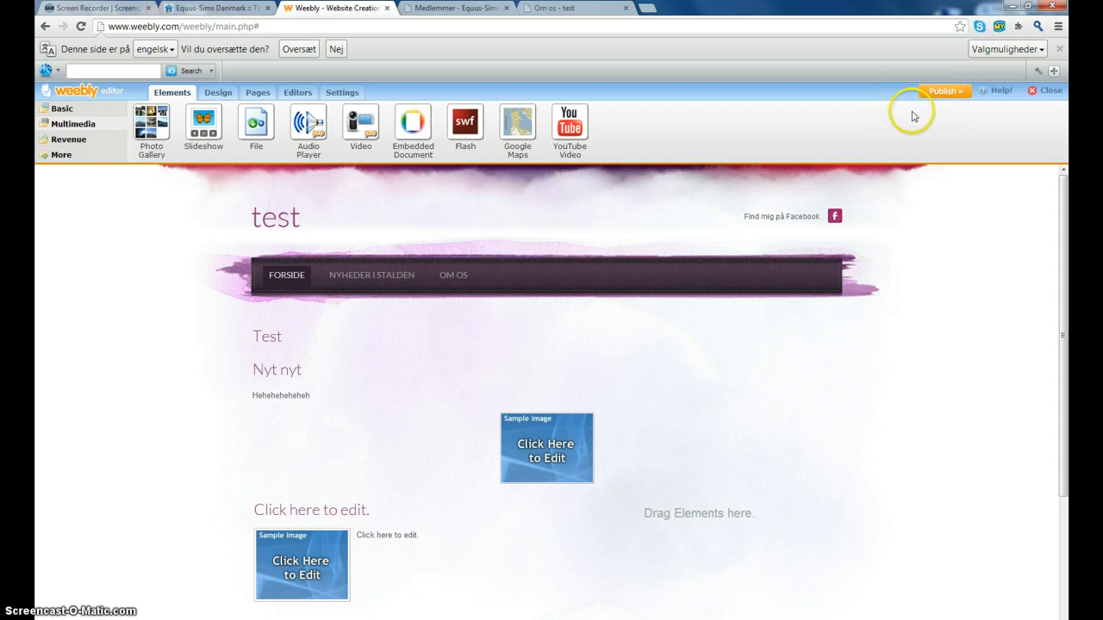
- Close the Weebly editor and view the live 'Om os - test' page, briefly checking Screencast-O-Matic
left_click(388, 8)
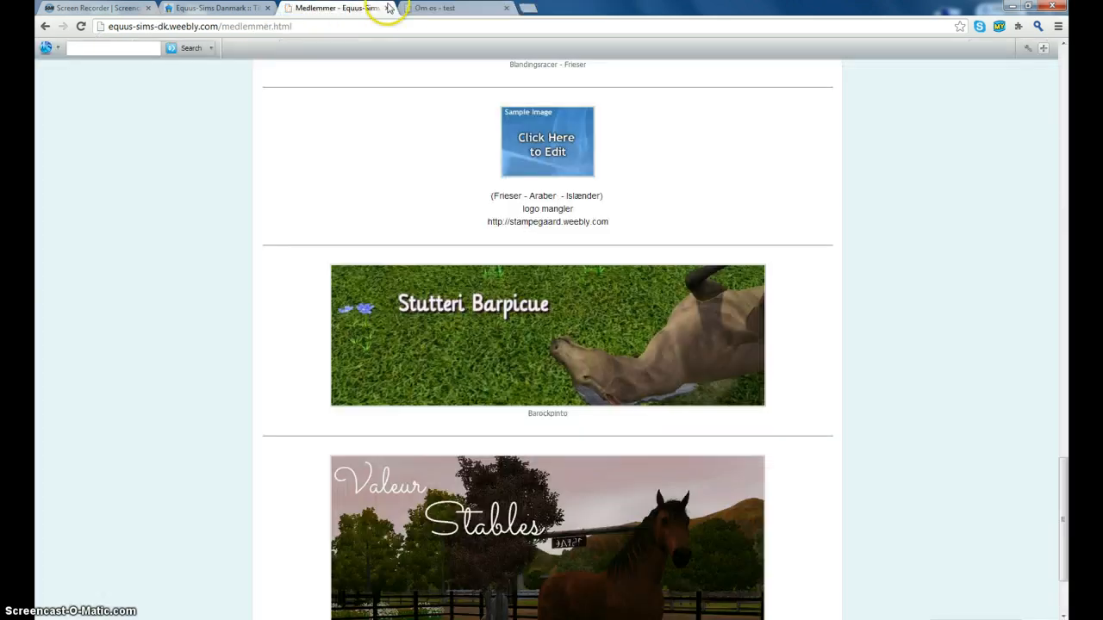
left_click(403, 8)
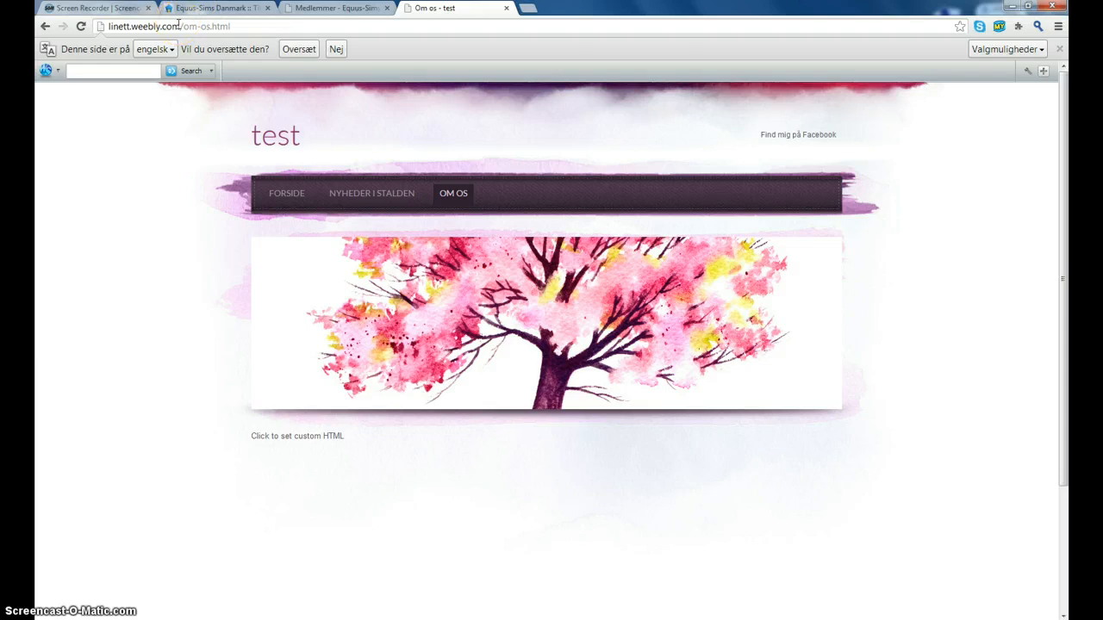
left_click(97, 9)
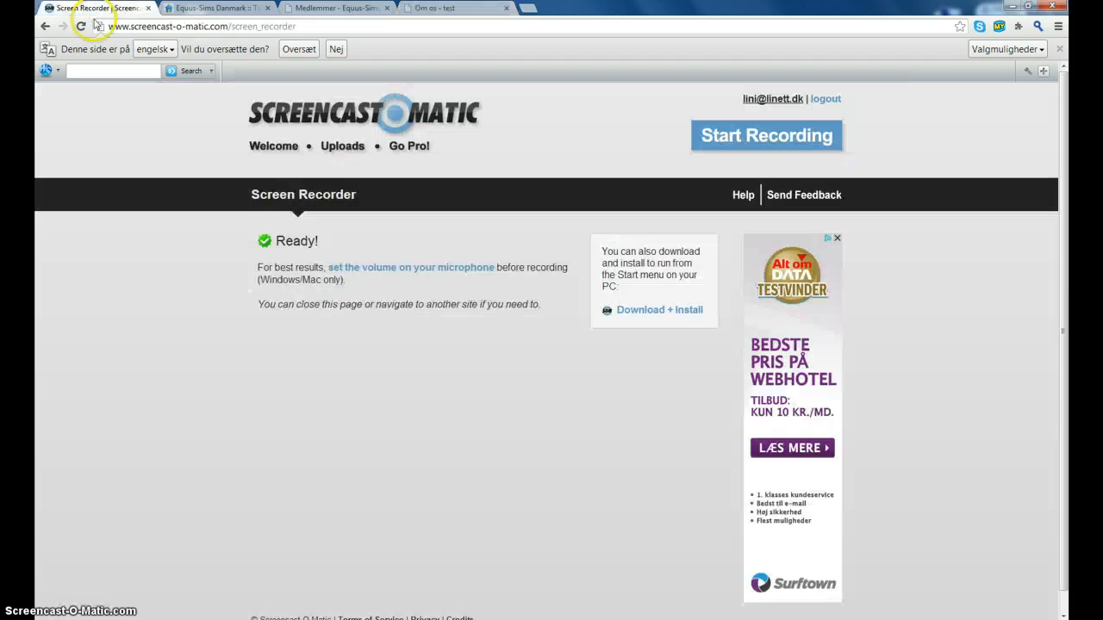
left_click(448, 9)
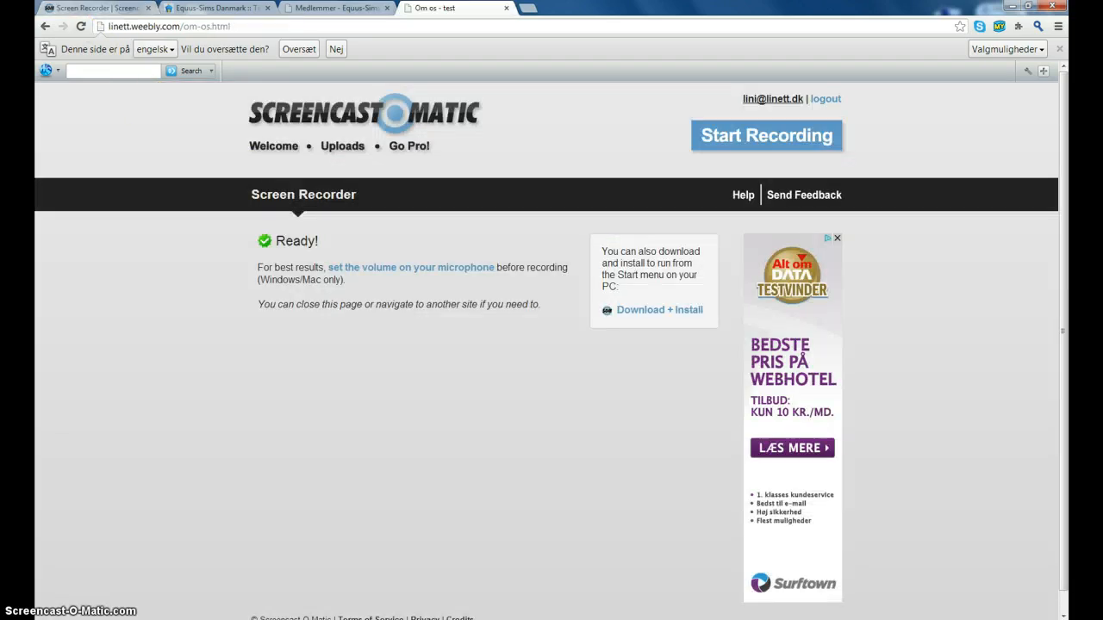